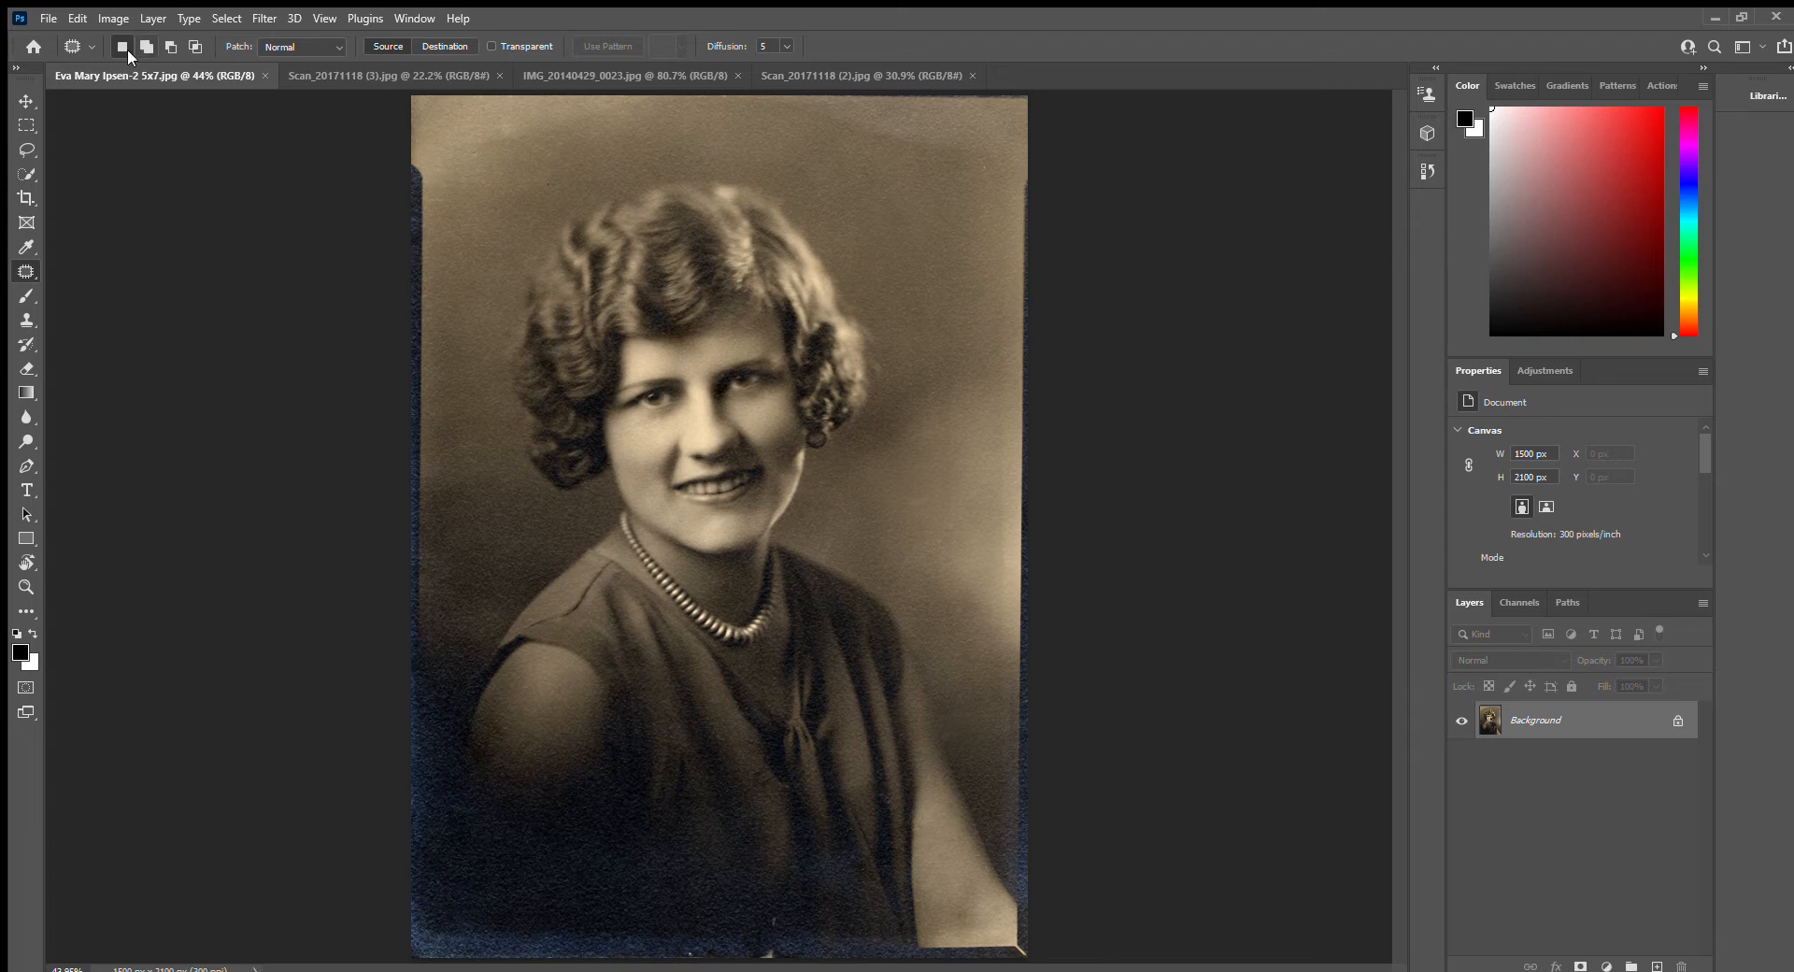
Look through the four open vintage photos and return to the woman's close-up portrait
{"action": "left_click", "coordinate": [387, 76]}
{"action": "left_click", "coordinate": [658, 75]}
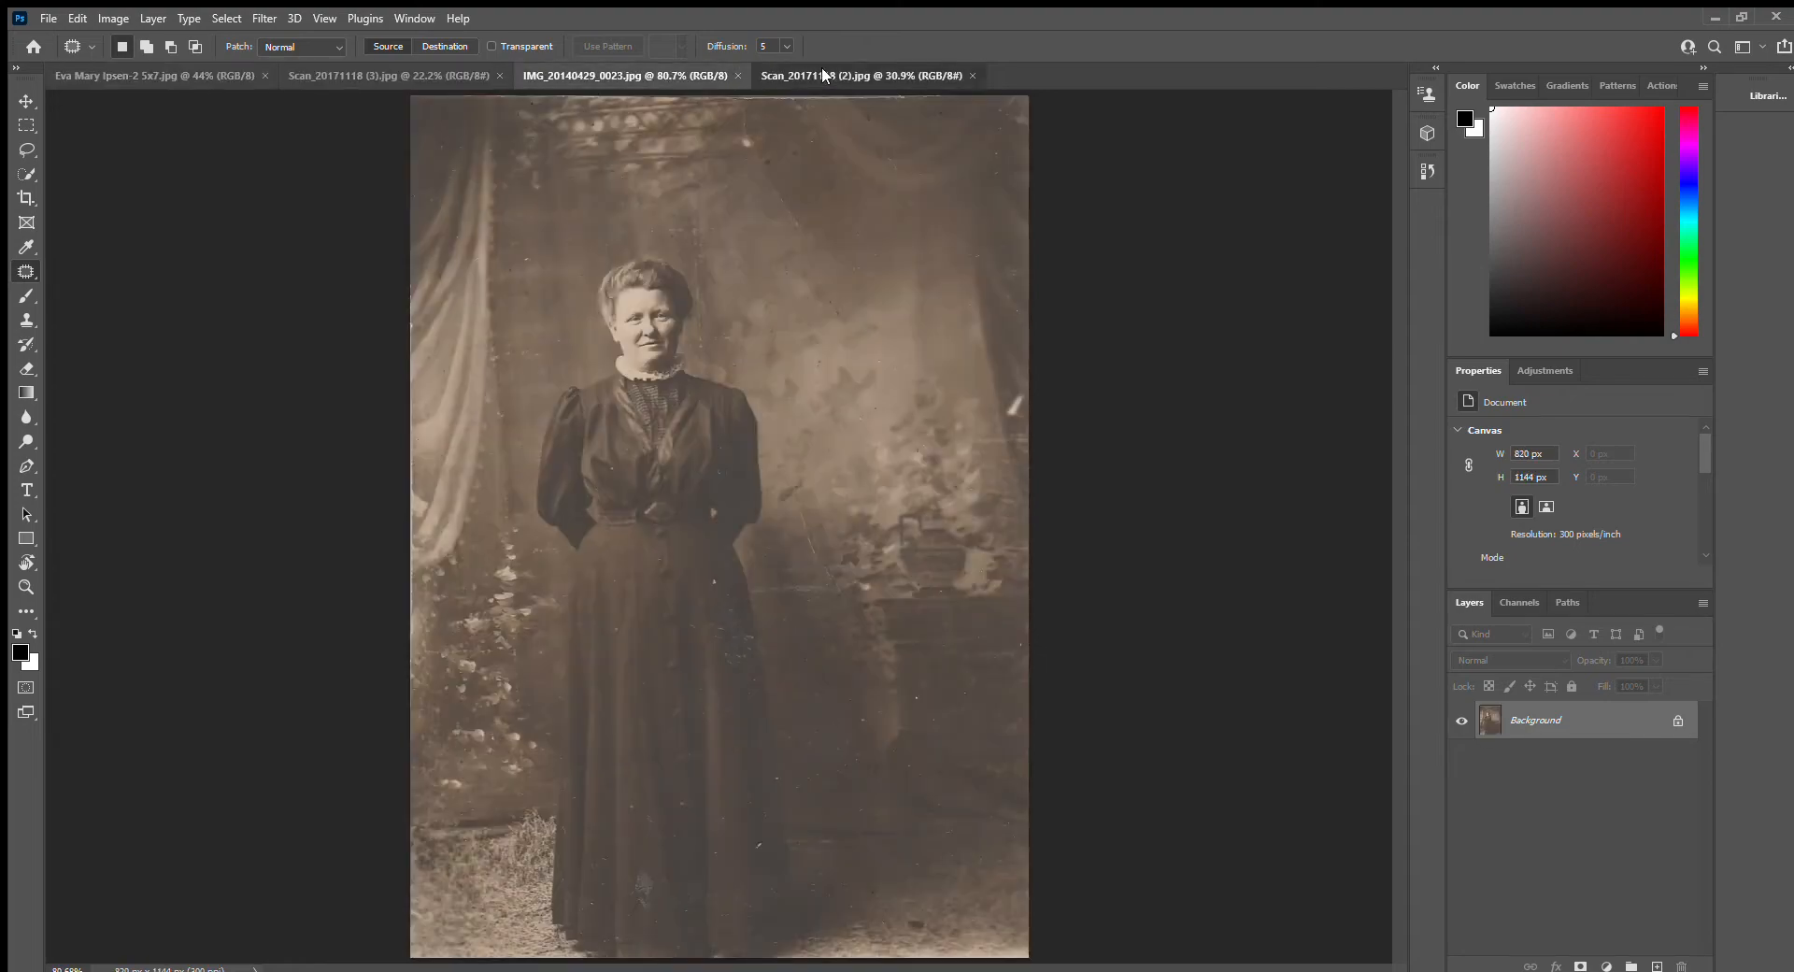
{"action": "left_click", "coordinate": [822, 74]}
{"action": "left_click", "coordinate": [171, 82]}
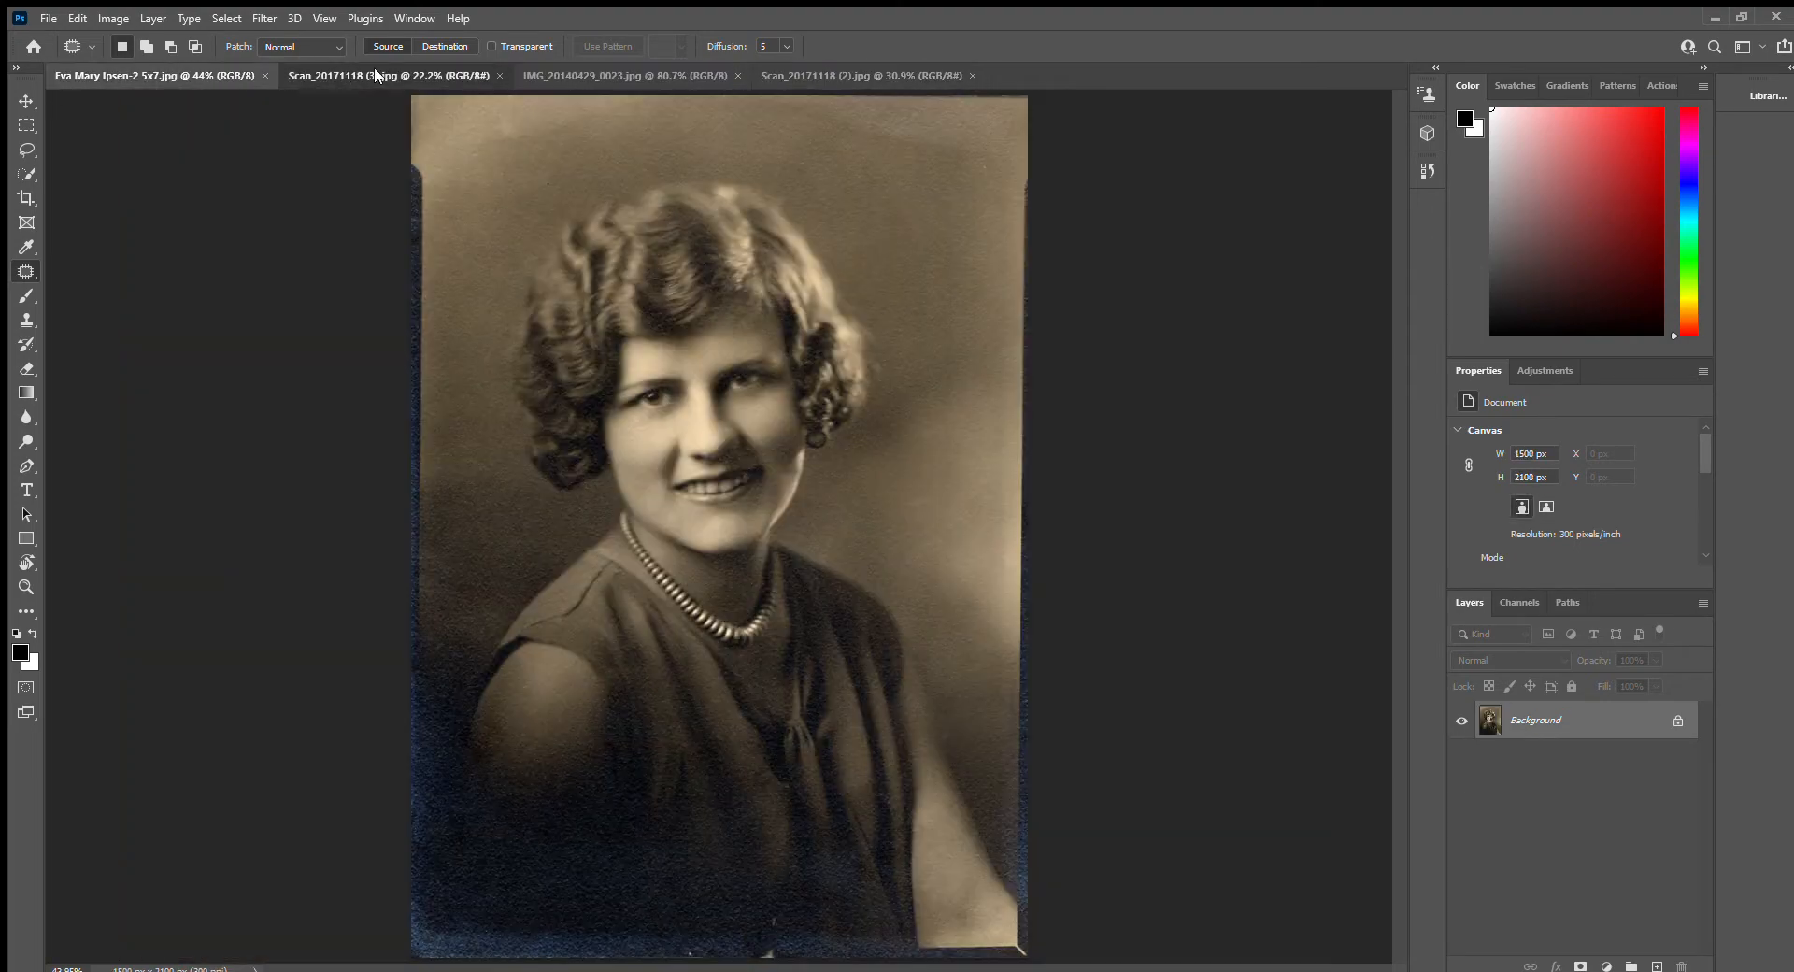
{"action": "left_click", "coordinate": [393, 75]}
{"action": "left_click", "coordinate": [634, 74]}
{"action": "left_click", "coordinate": [834, 73]}
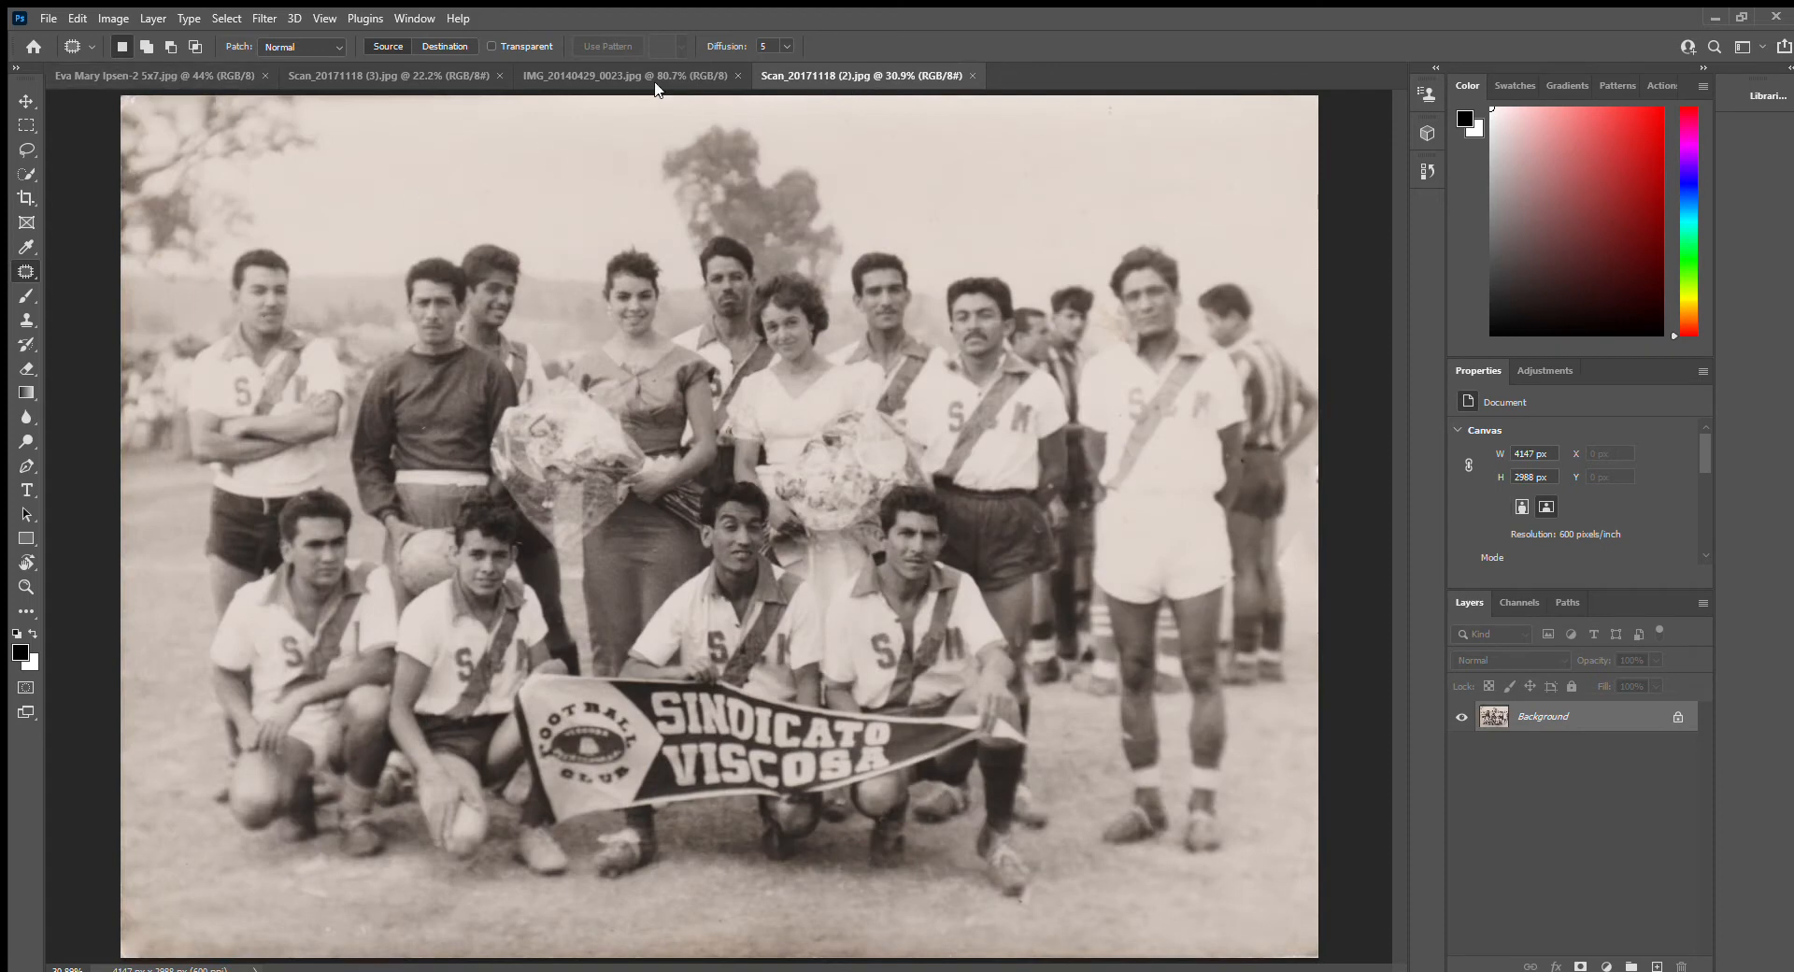
{"action": "left_click", "coordinate": [199, 76]}
{"action": "left_click", "coordinate": [396, 74]}
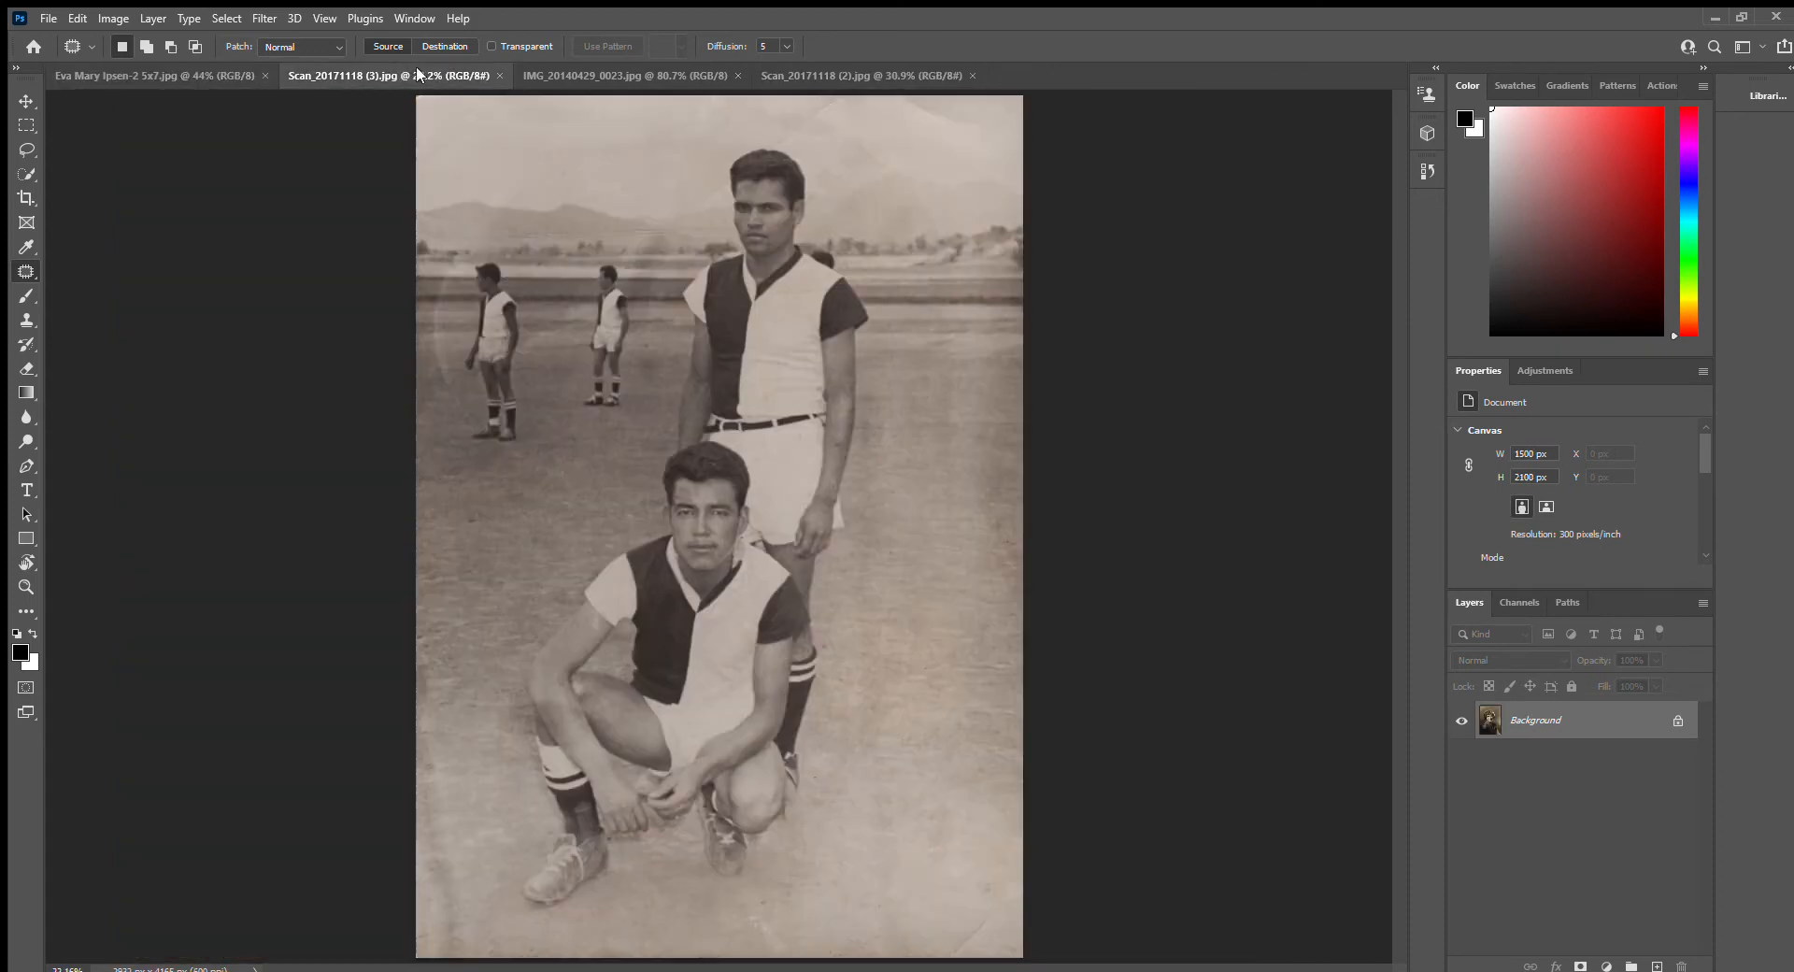
{"action": "left_click", "coordinate": [579, 73]}
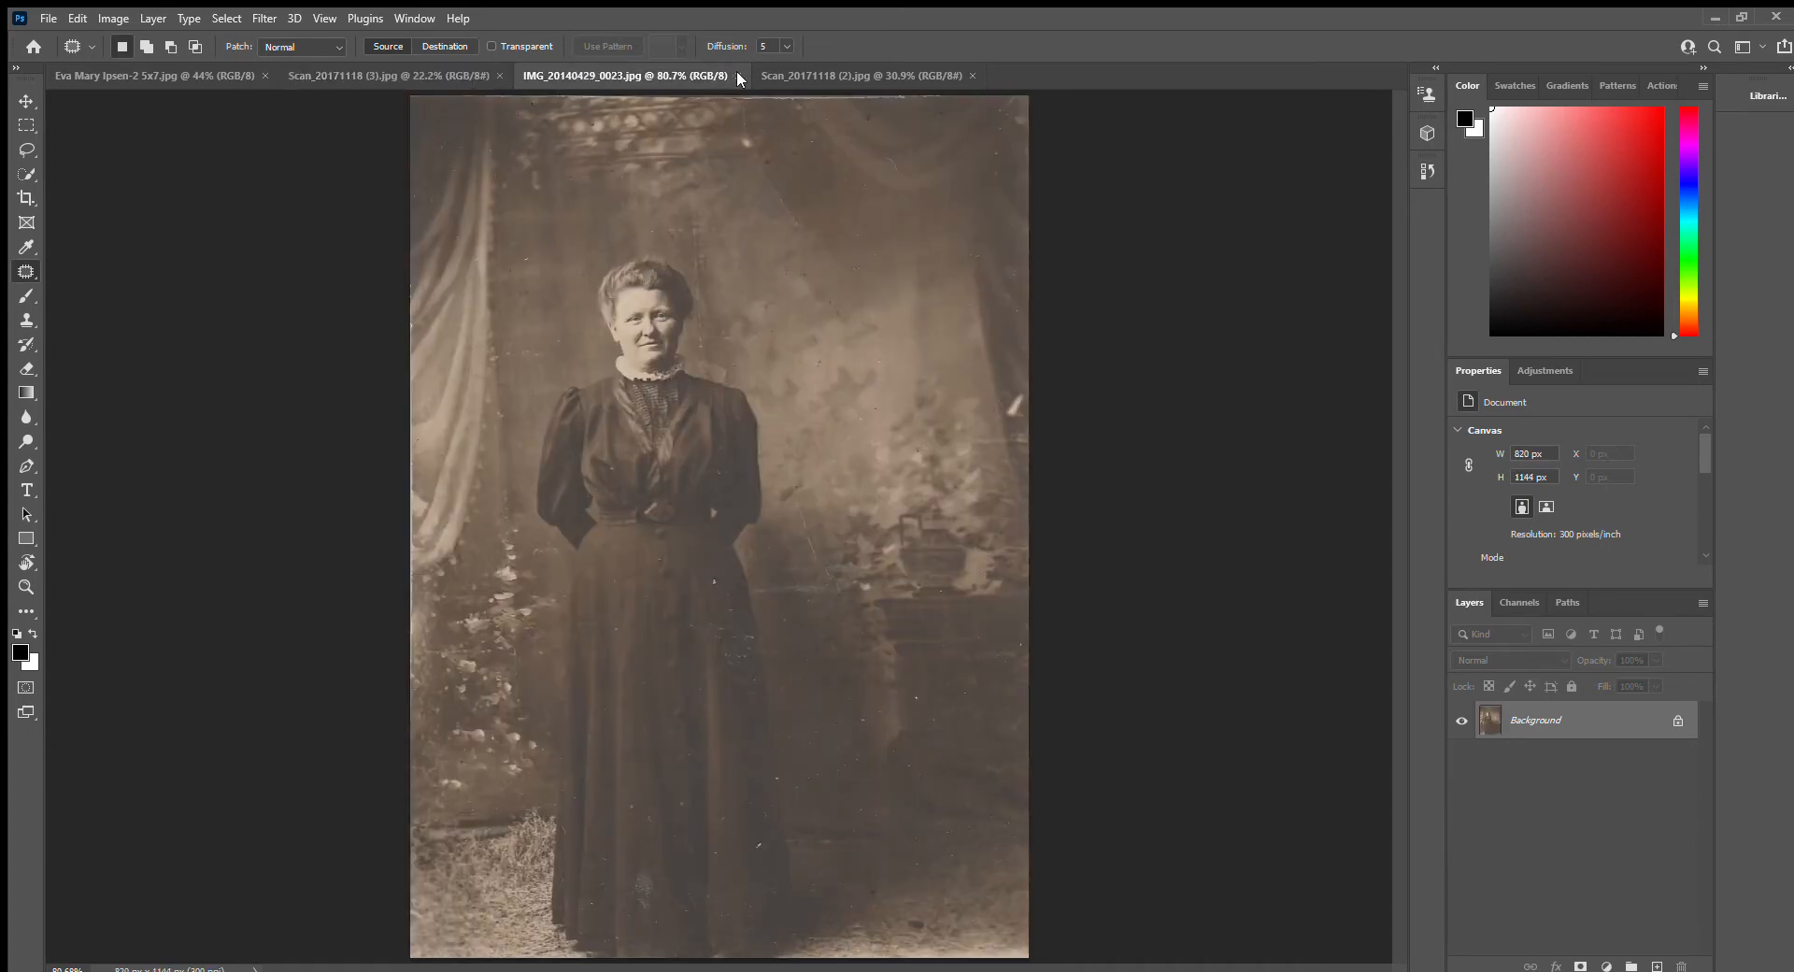
{"action": "left_click", "coordinate": [860, 74]}
{"action": "left_click", "coordinate": [159, 75]}
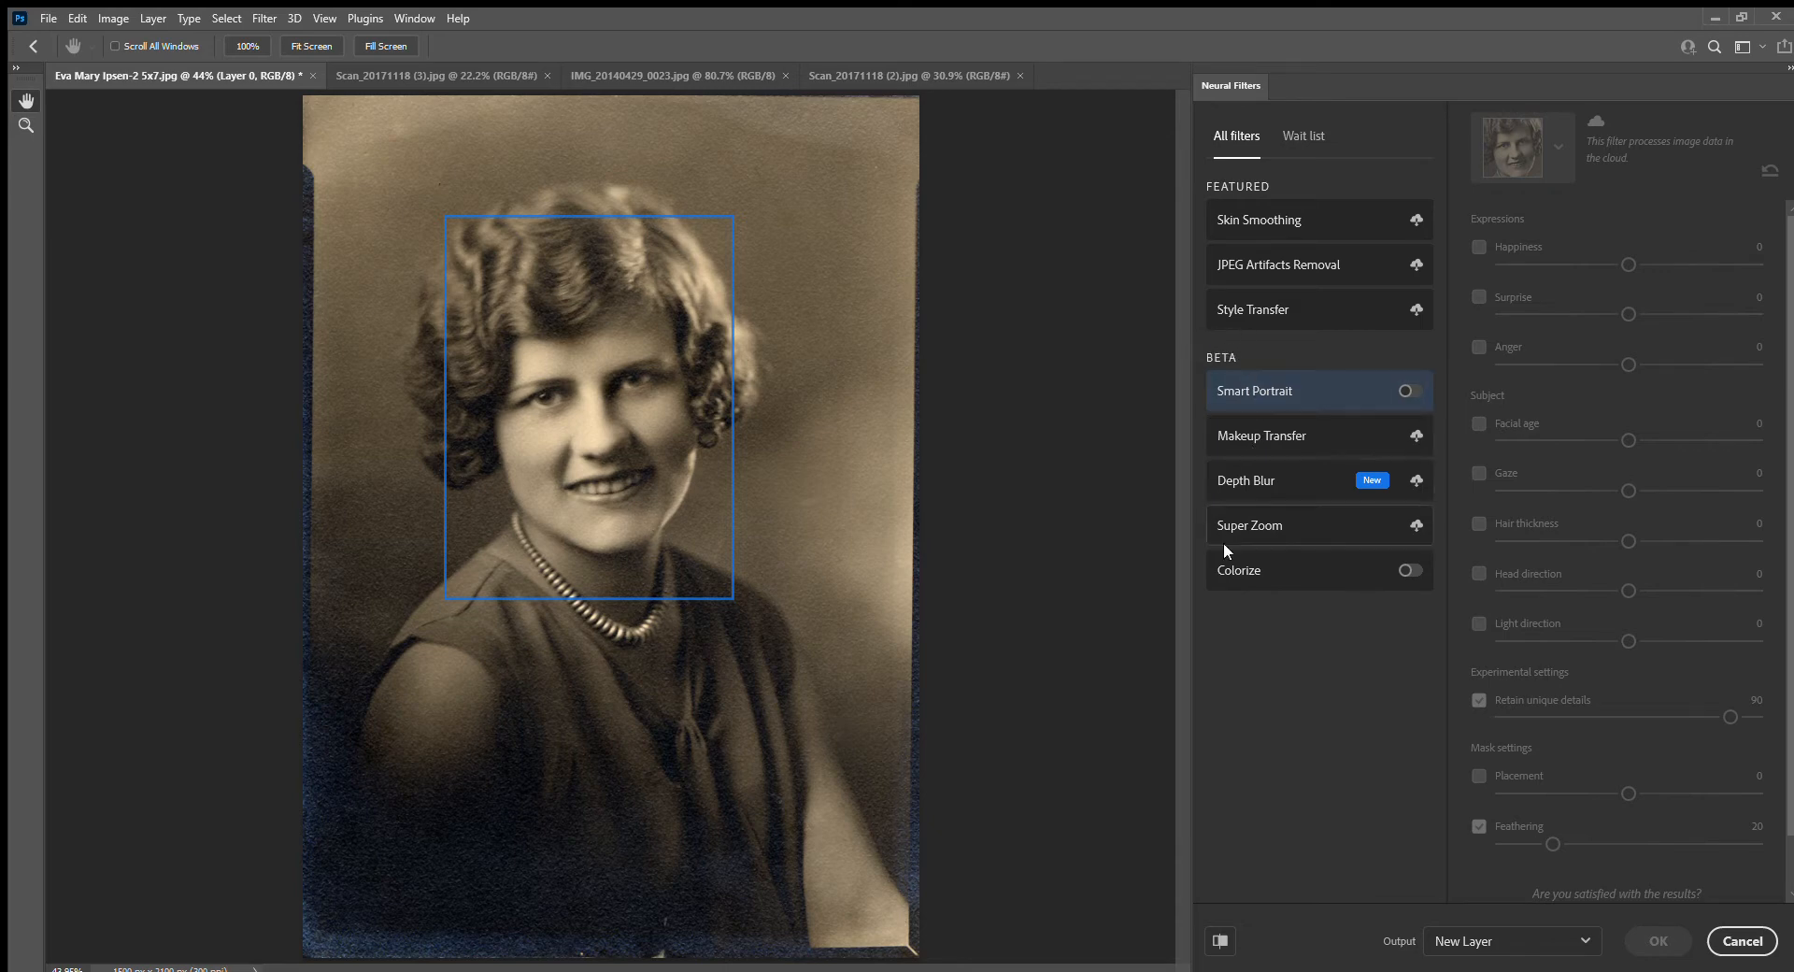
Try the Colorize neural filter on the woman's portrait, with the Magenta–Green balance shifted slightly toward green
{"action": "left_click", "coordinate": [1296, 575]}
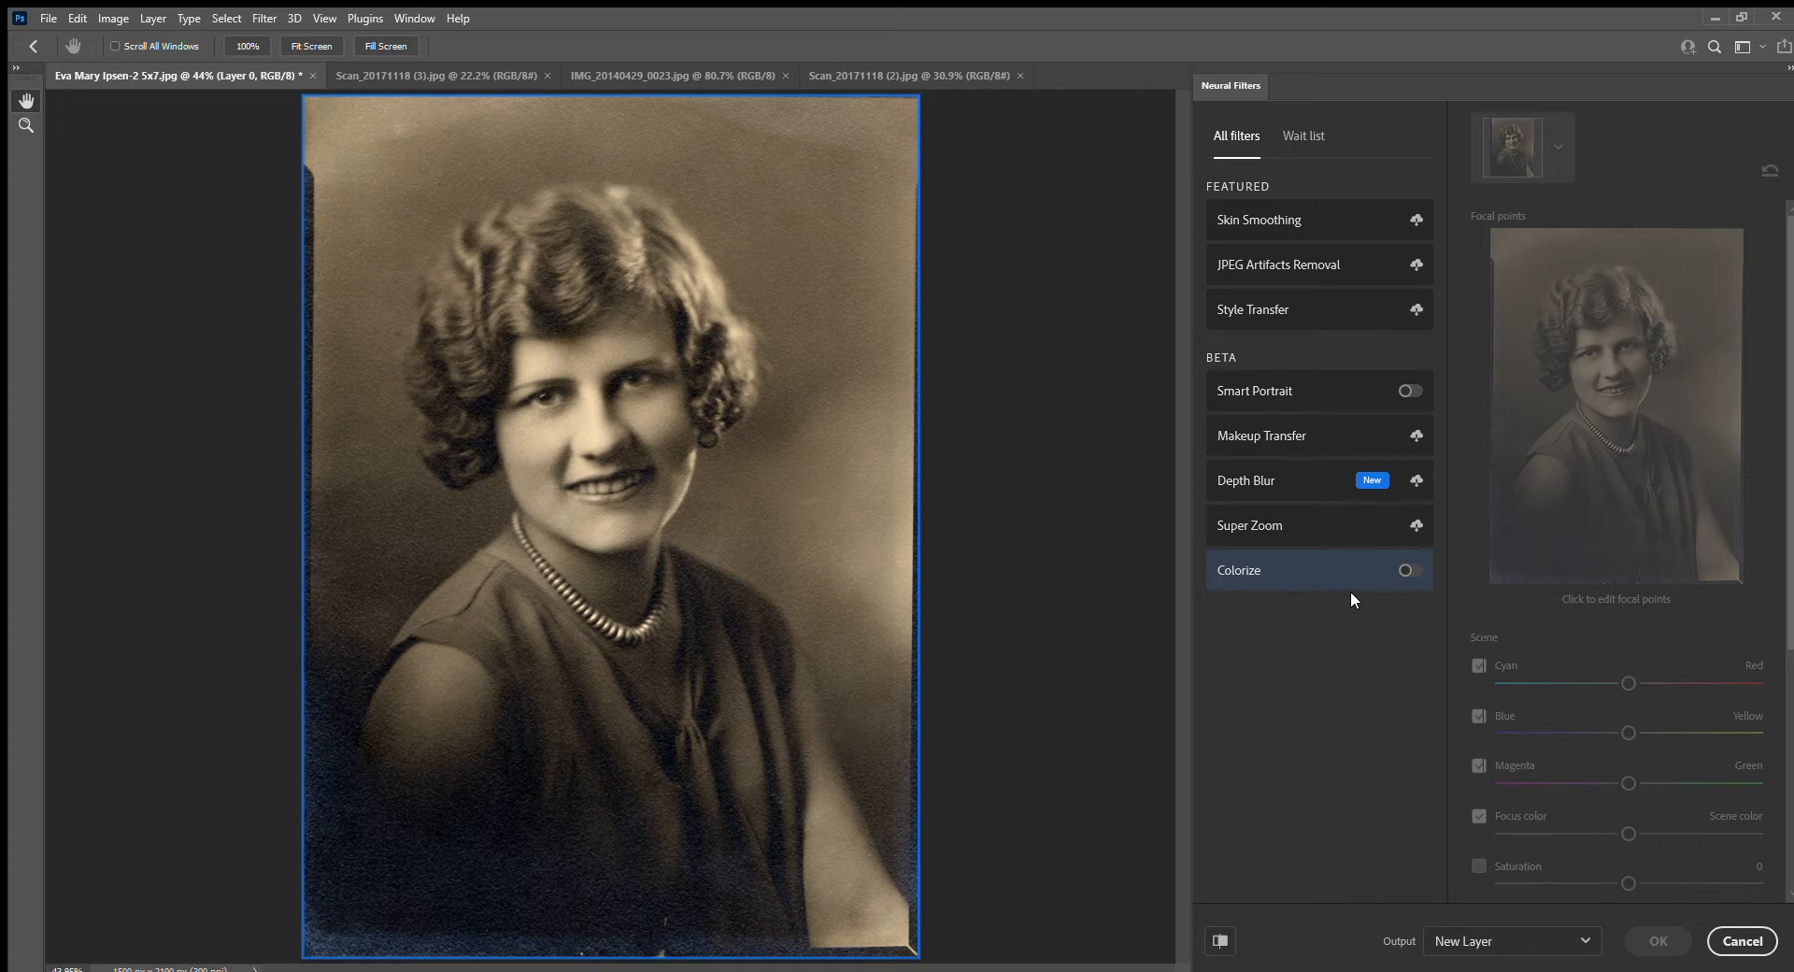
{"action": "left_click", "coordinate": [1411, 572]}
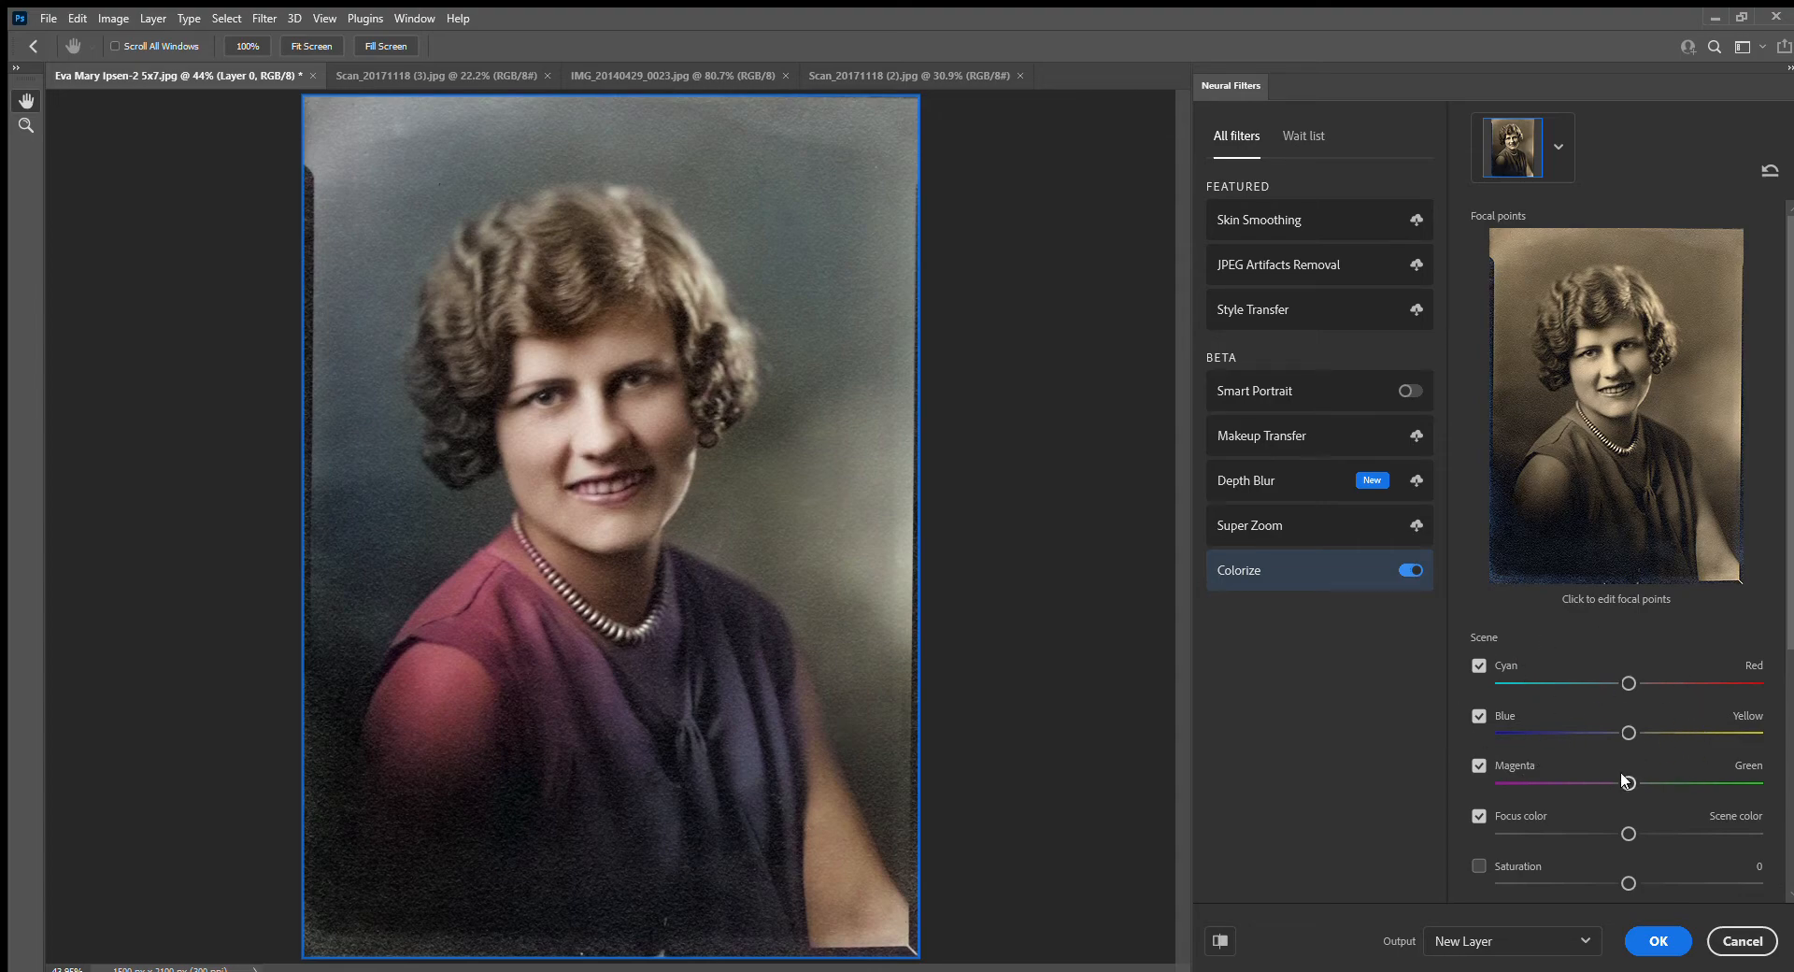
{"action": "left_click_drag", "start_coordinate": [1629, 781], "coordinate": [1652, 781]}
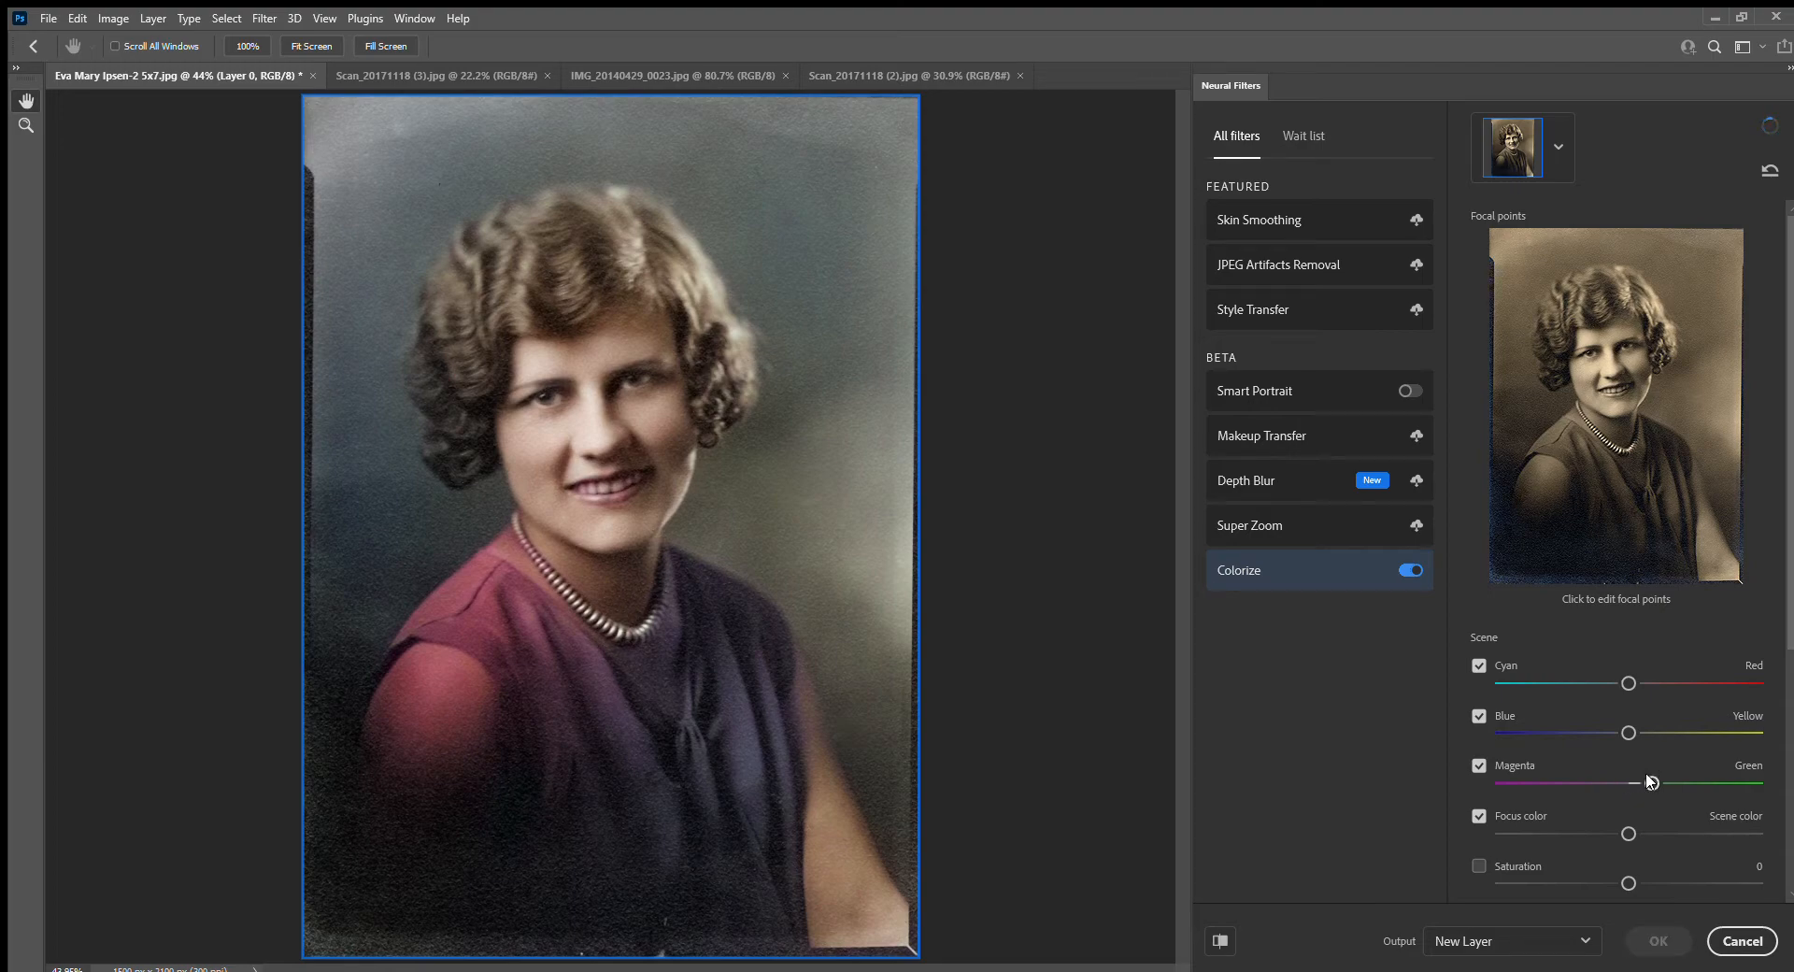
{"action": "left_click_drag", "start_coordinate": [1641, 782], "coordinate": [1634, 782]}
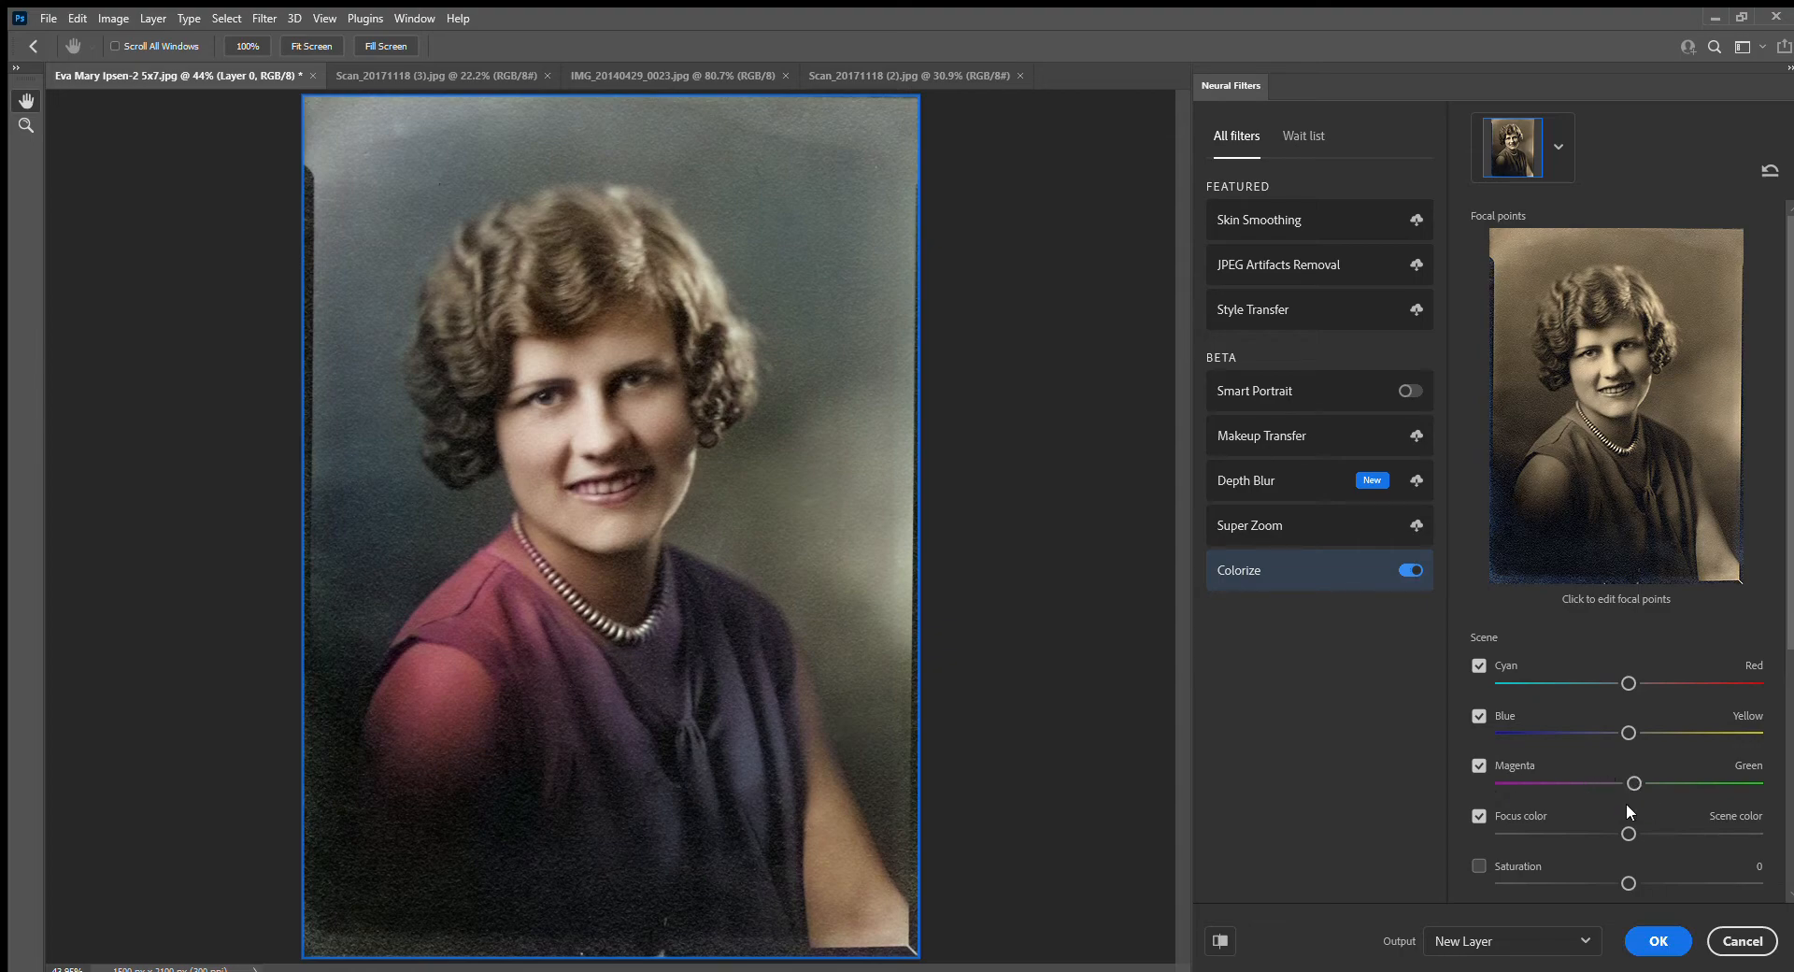
Enable Saturation in the portrait's Colorize settings and set it to -10
{"action": "scroll", "coordinate": [1626, 800], "scroll_direction": "down", "scroll_amount": 1}
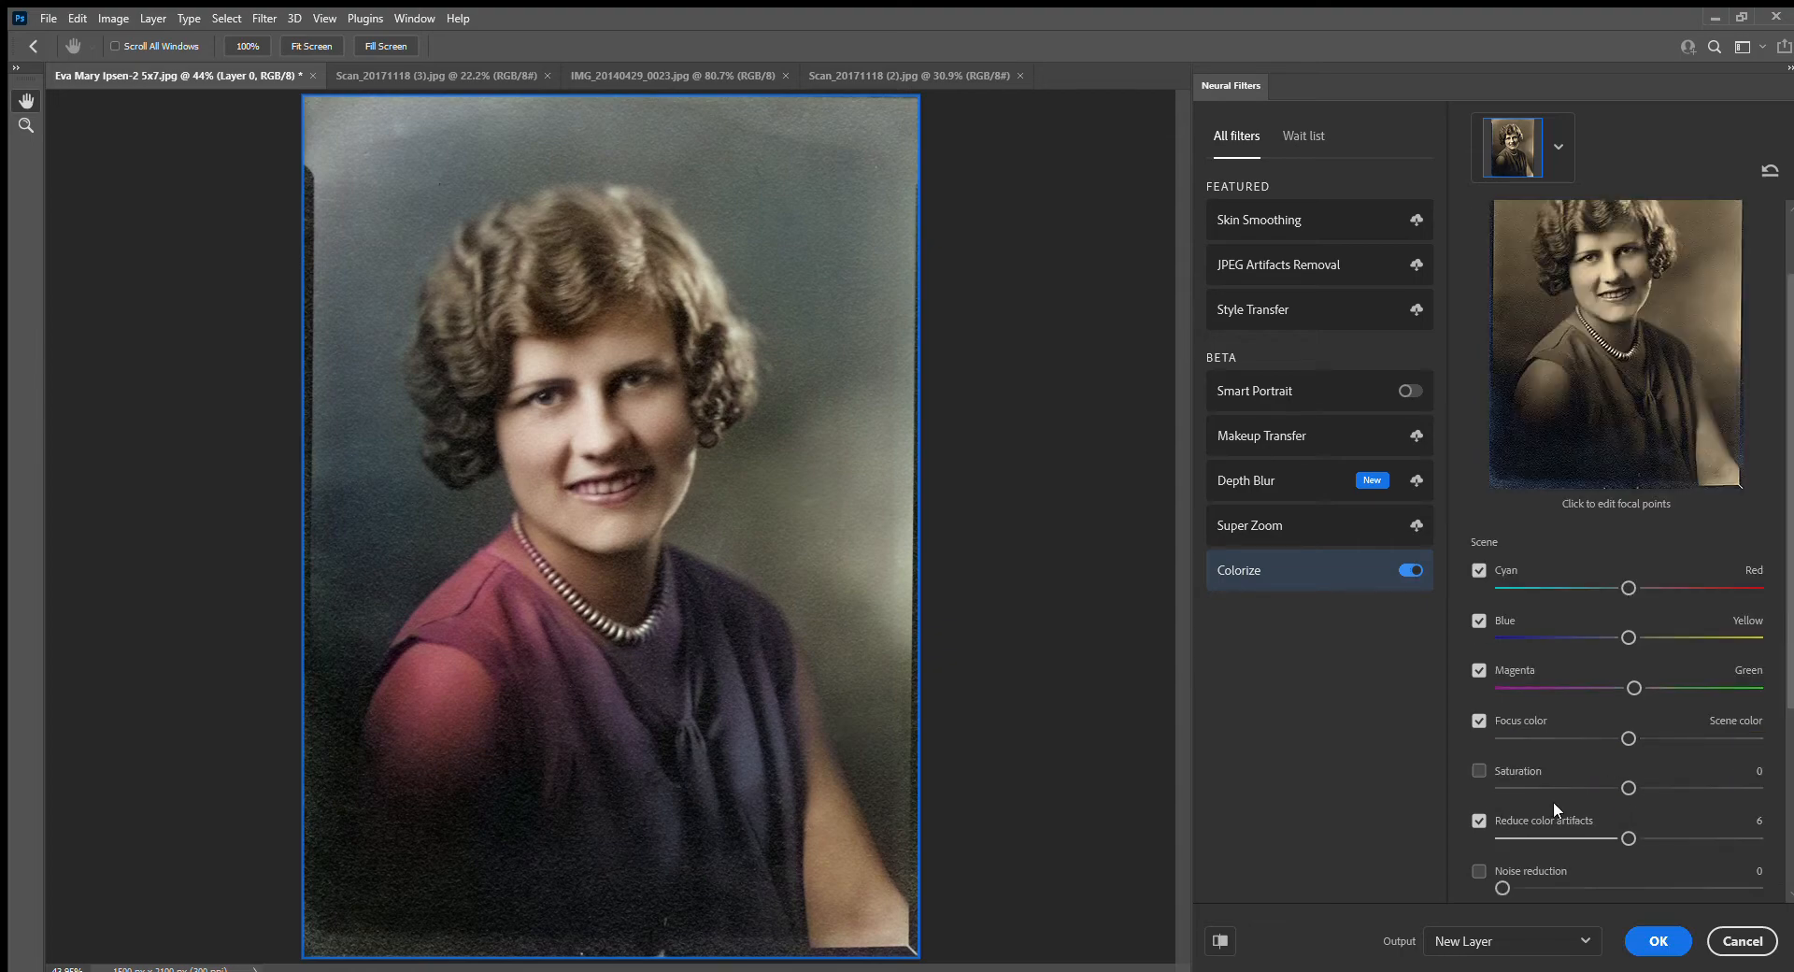
{"action": "left_click", "coordinate": [1478, 770]}
{"action": "left_click_drag", "start_coordinate": [1629, 787], "coordinate": [1610, 790]}
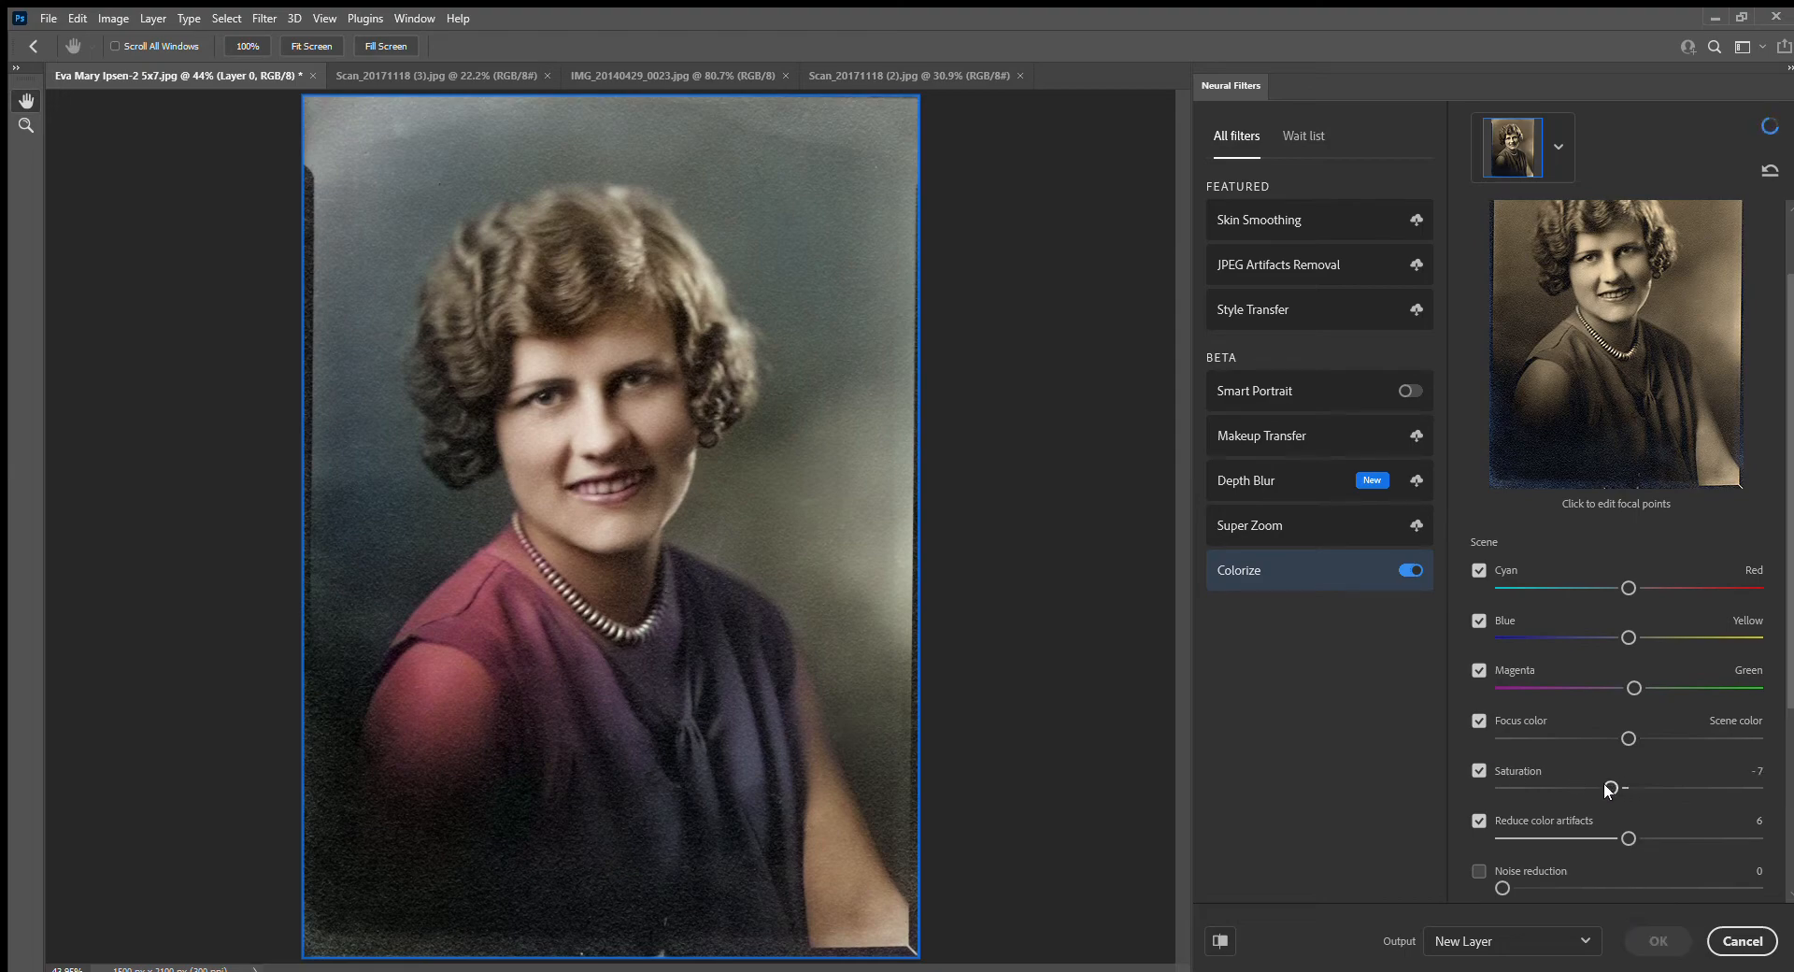
{"action": "left_click_drag", "start_coordinate": [1613, 788], "coordinate": [1588, 788]}
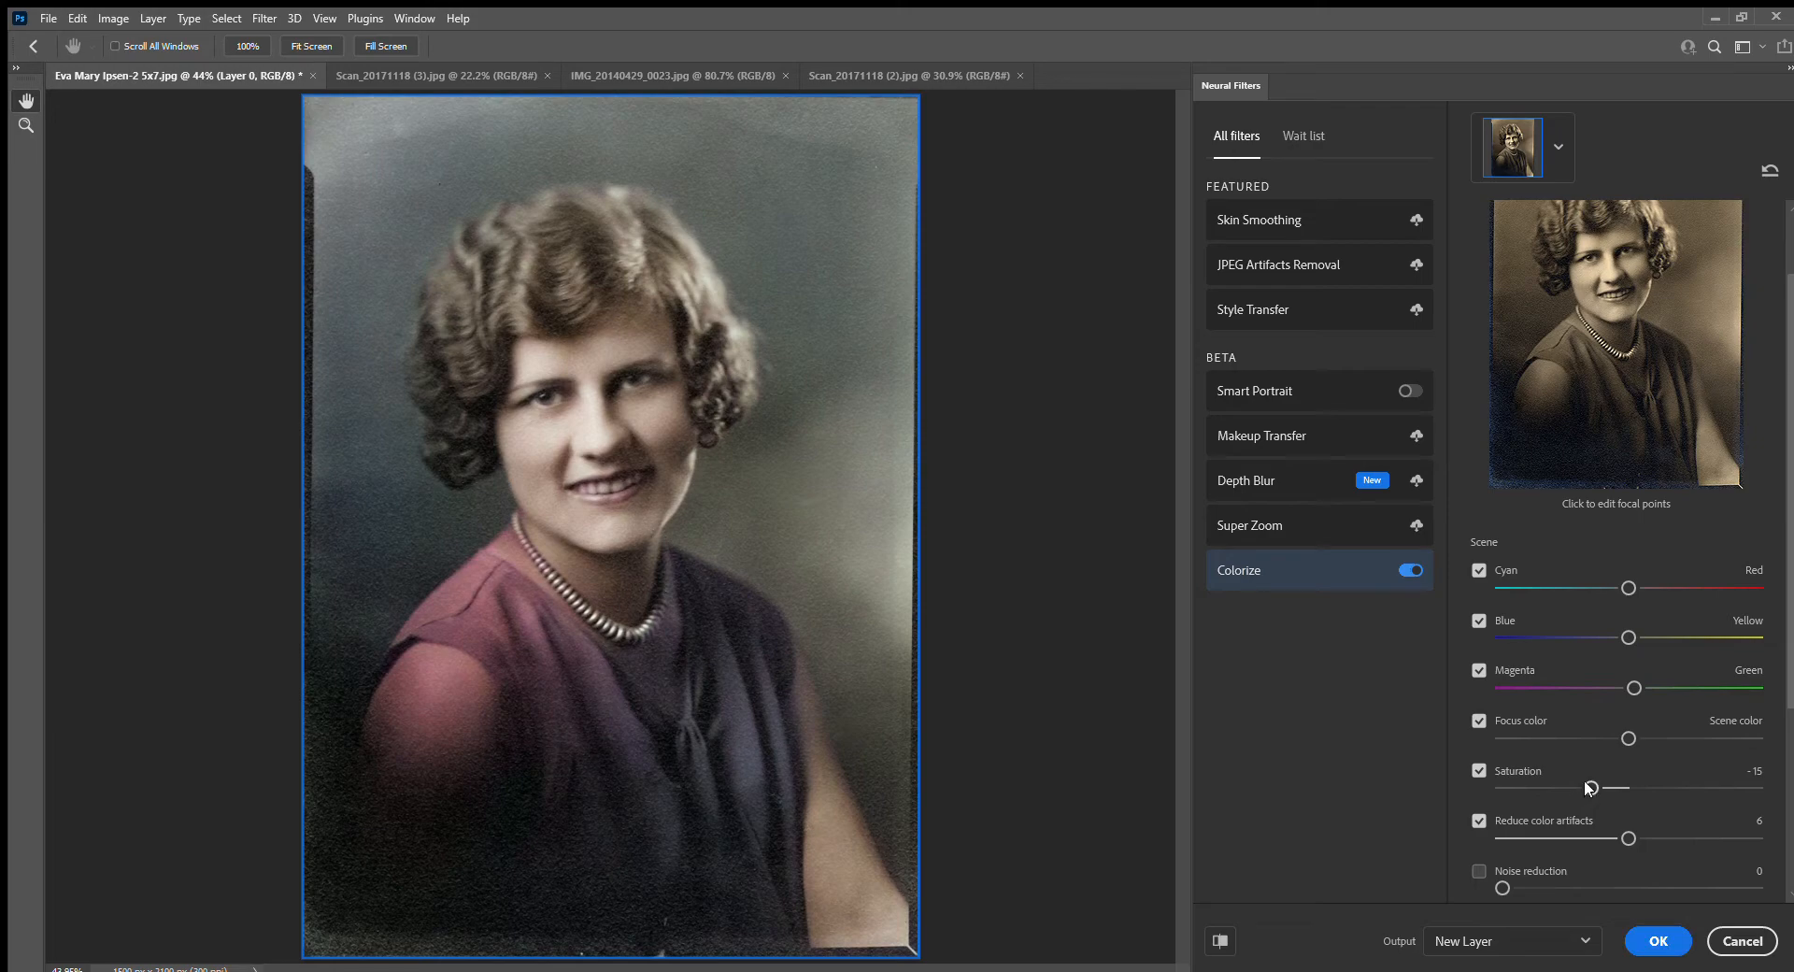
{"action": "left_click_drag", "start_coordinate": [1589, 788], "coordinate": [1602, 788]}
Try shifting the portrait's color balance slightly toward cyan and blue, and discard the Colorize filter
{"action": "left_click_drag", "start_coordinate": [1619, 586], "coordinate": [1604, 588]}
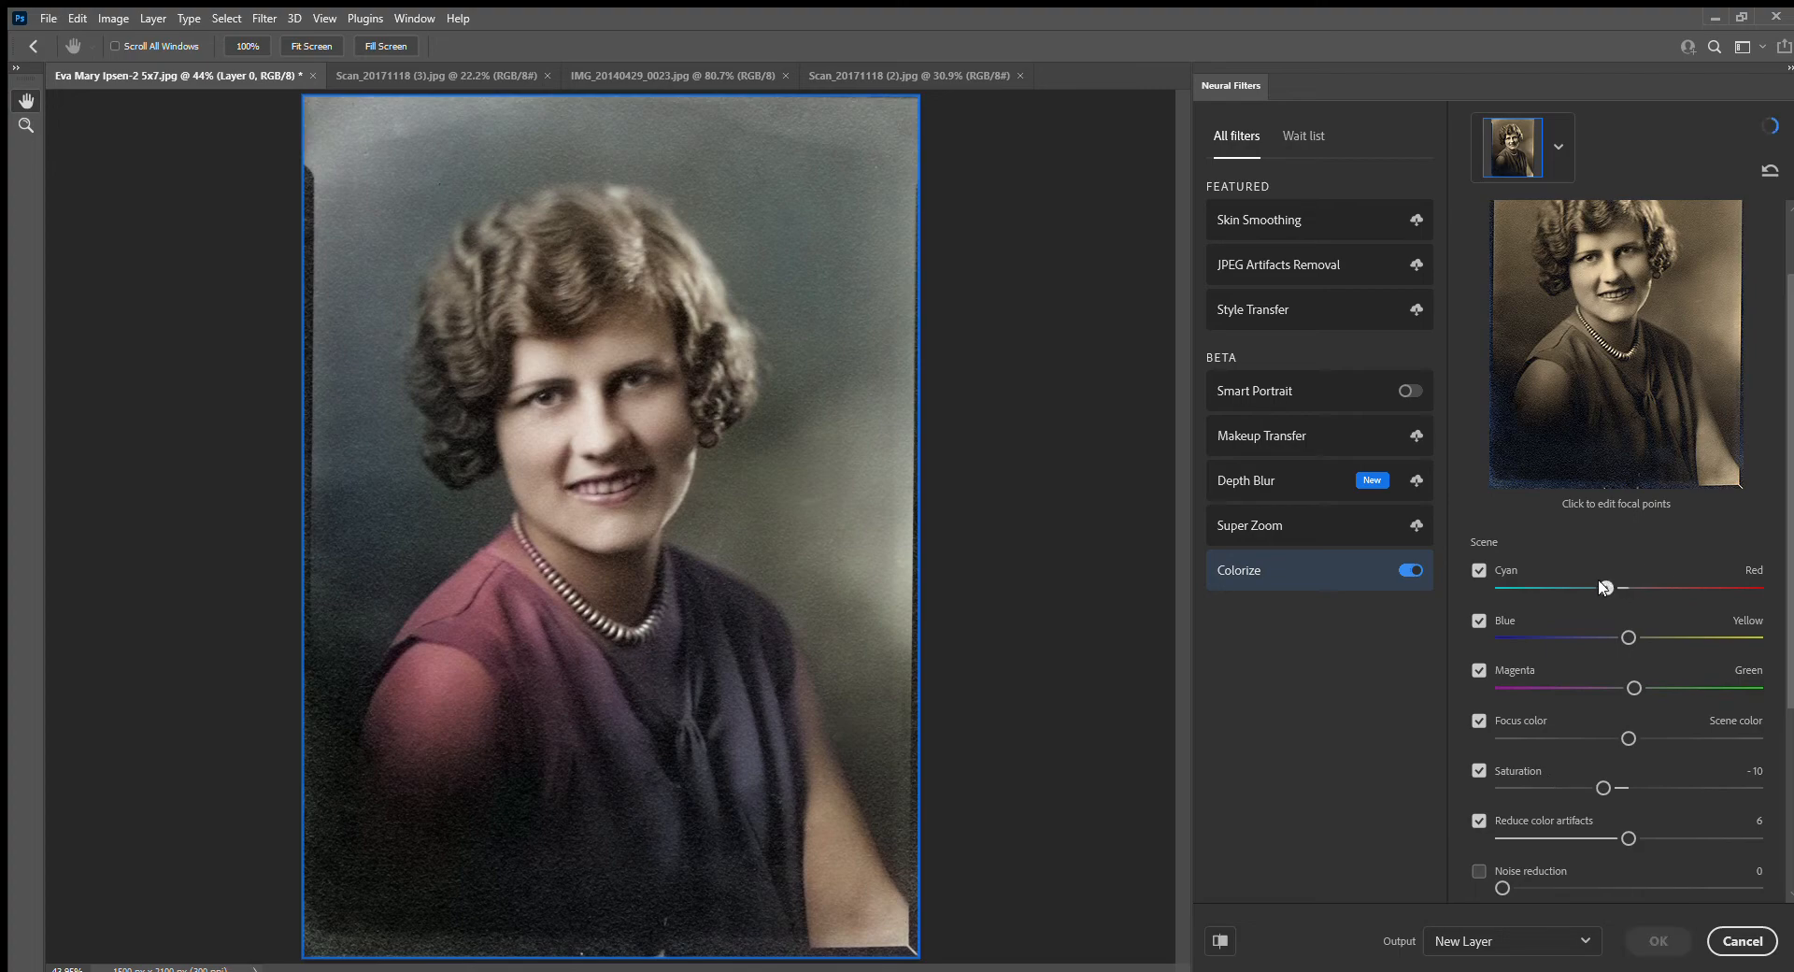
{"action": "left_click_drag", "start_coordinate": [1605, 587], "coordinate": [1624, 587]}
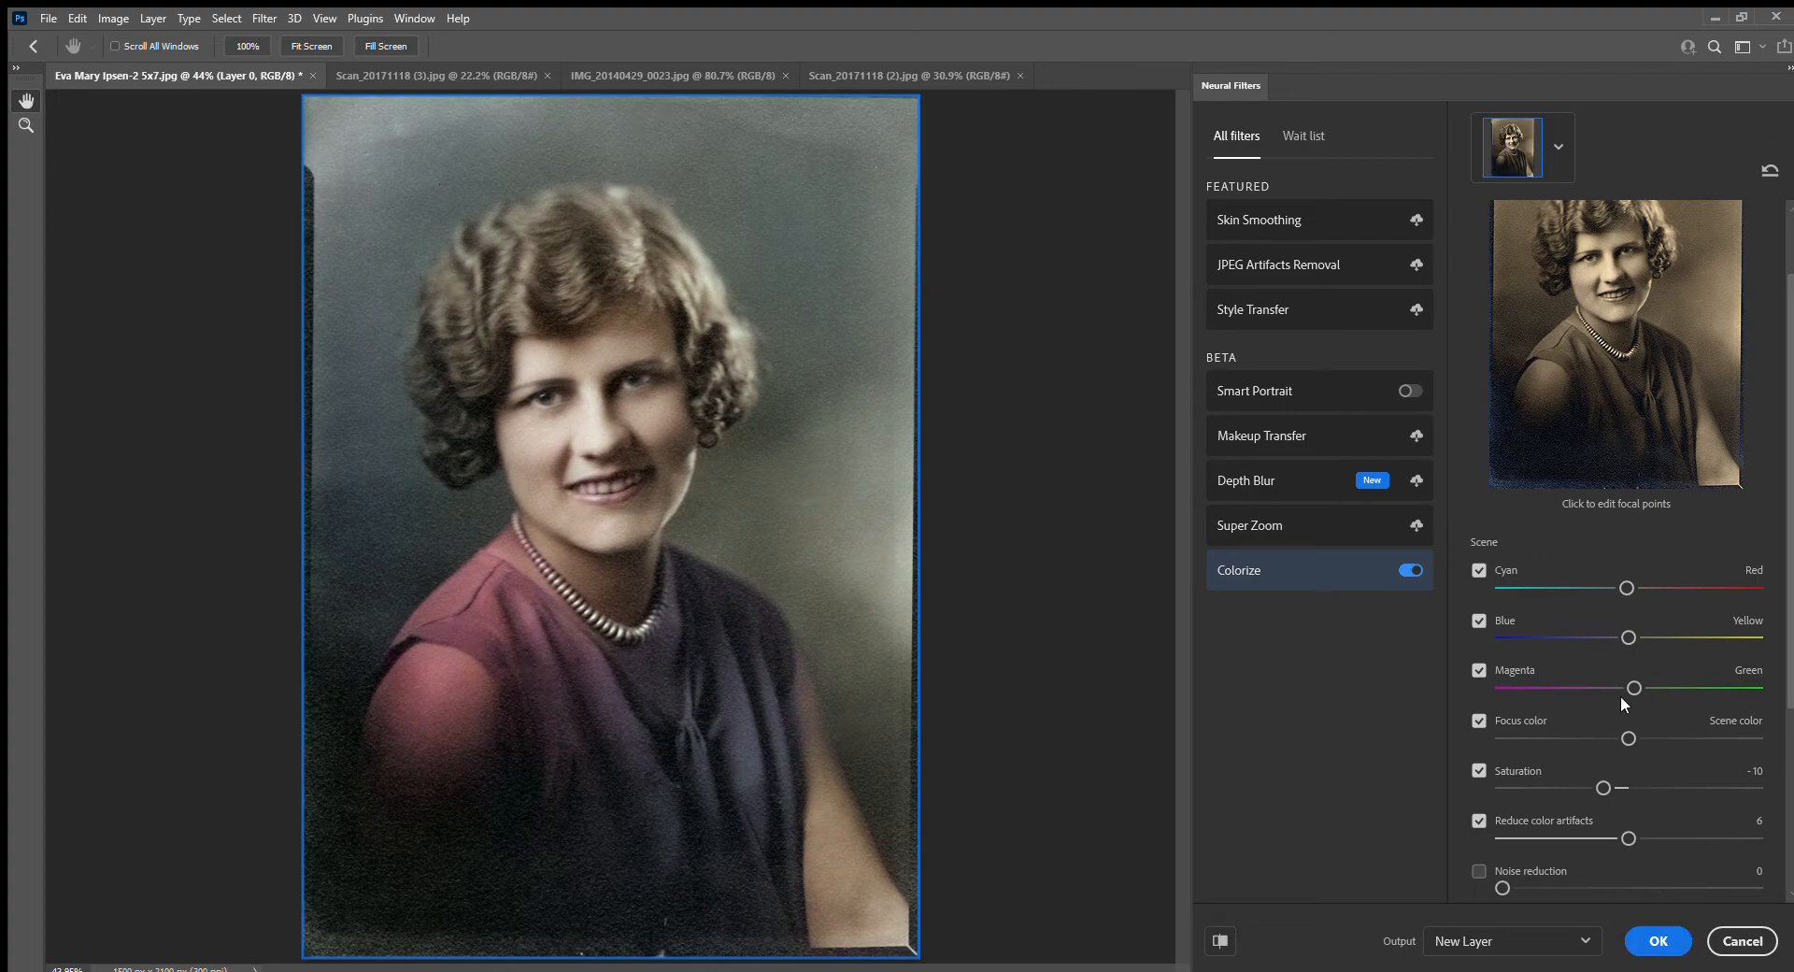
{"action": "left_click_drag", "start_coordinate": [1624, 579], "coordinate": [1612, 580]}
{"action": "left_click_drag", "start_coordinate": [1628, 637], "coordinate": [1619, 637]}
{"action": "left_click", "coordinate": [1755, 941]}
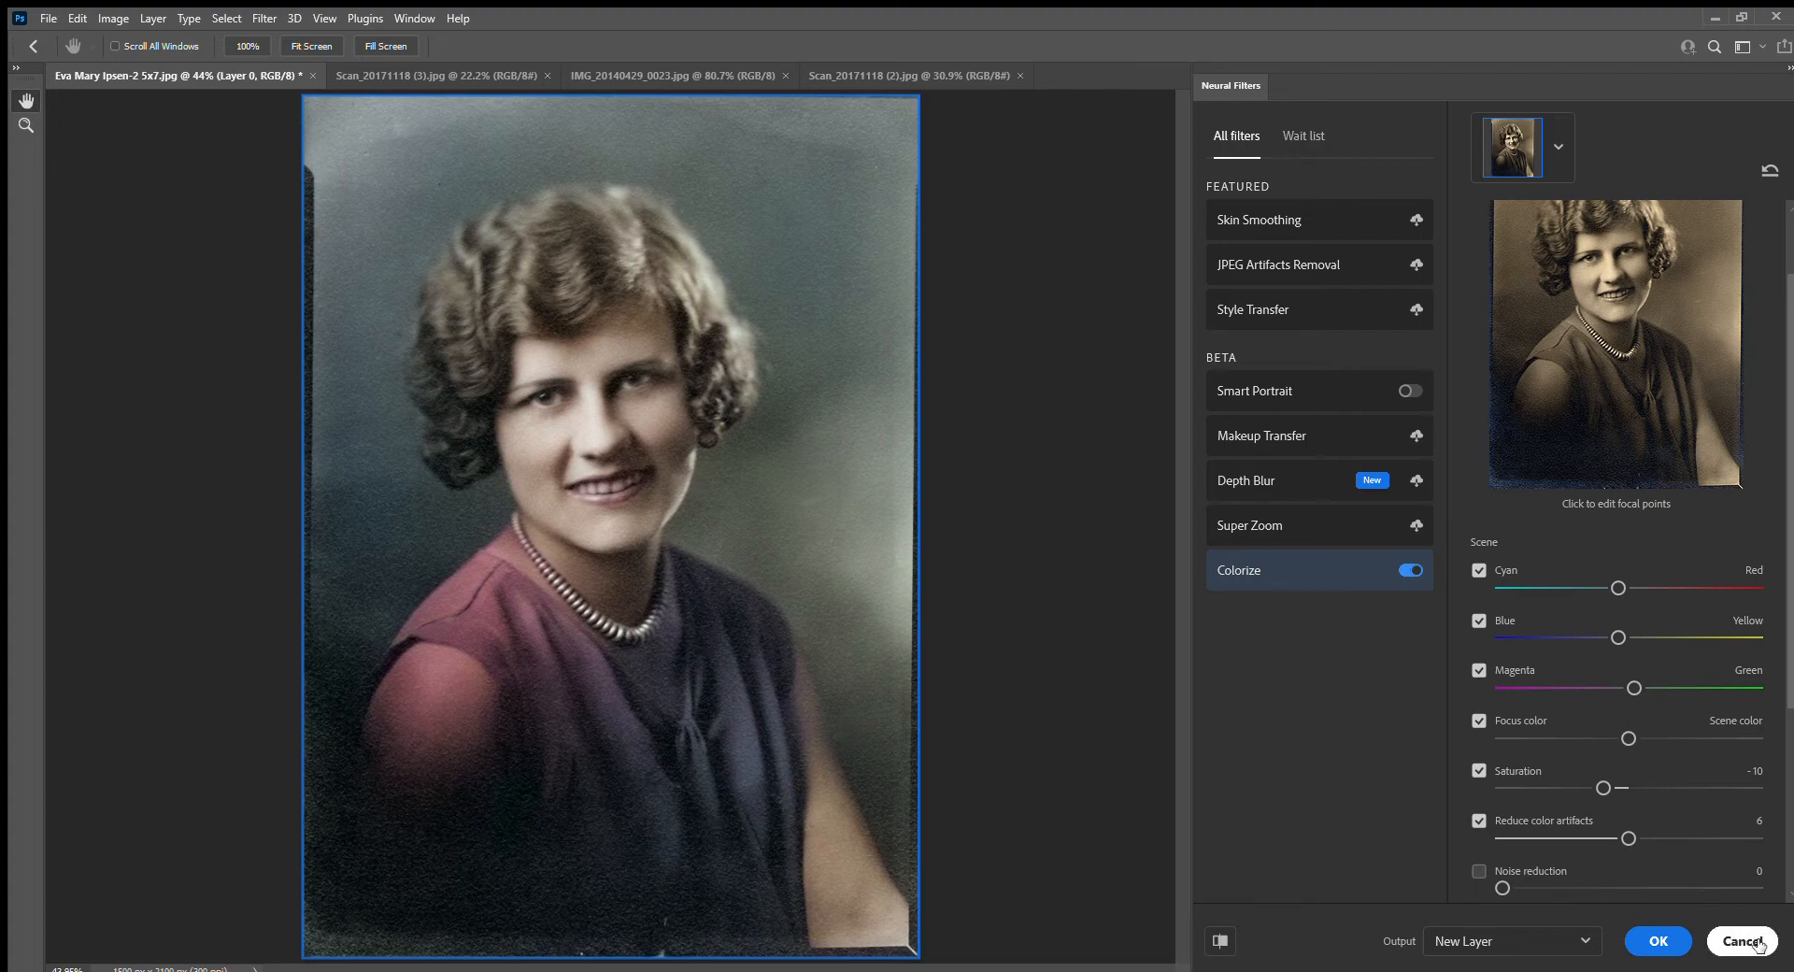
{"action": "key", "text": "ctrl+z"}
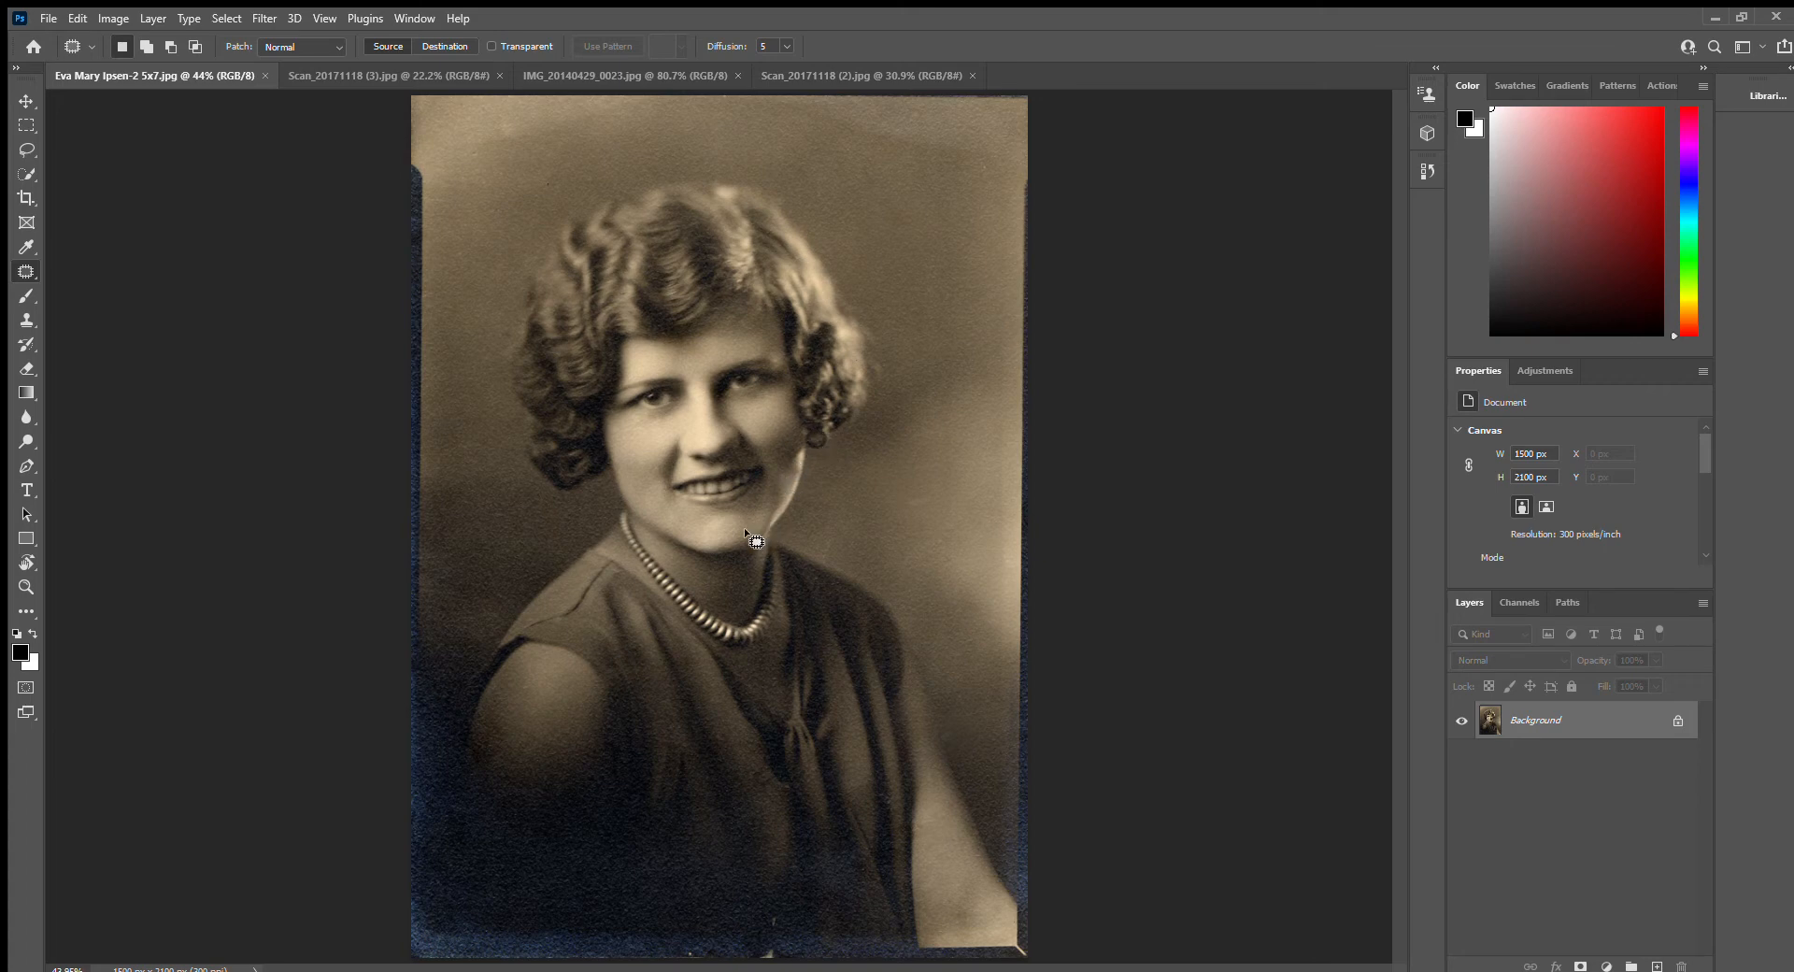
Switch to Scan_20171118 (3).jpg and try the Colorize neural filter on the two football players
{"action": "left_click", "coordinate": [343, 79]}
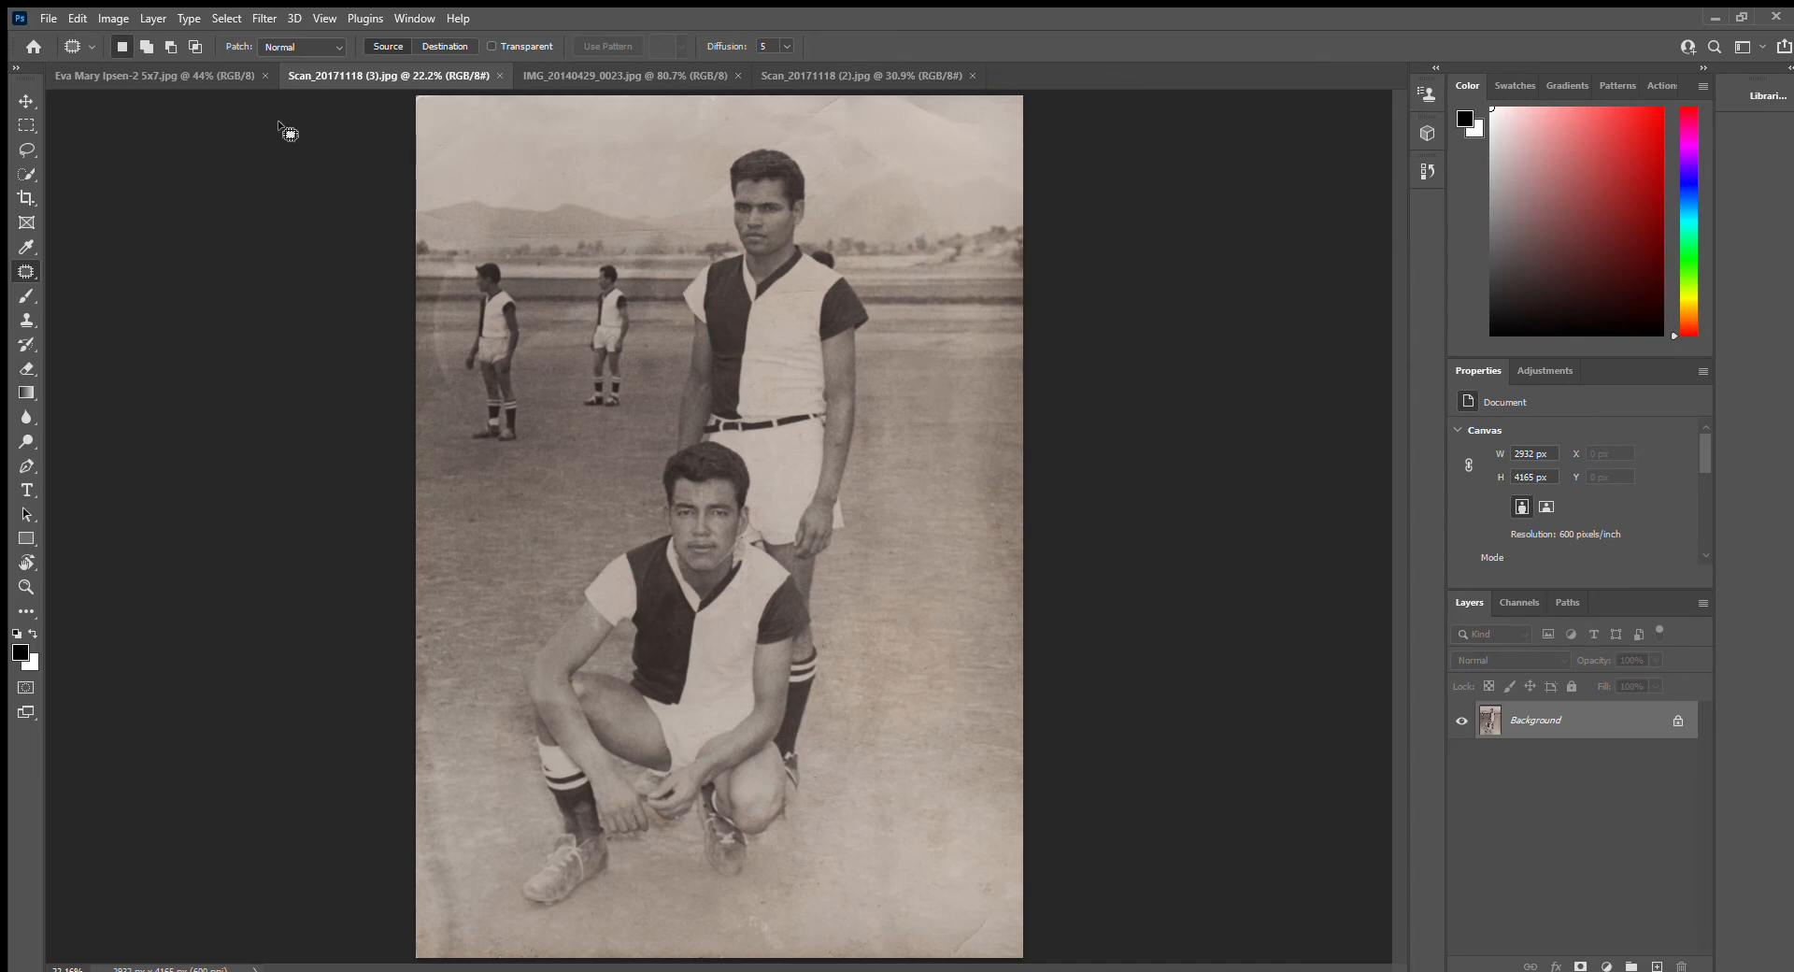
{"action": "left_click", "coordinate": [262, 19]}
{"action": "left_click", "coordinate": [278, 78]}
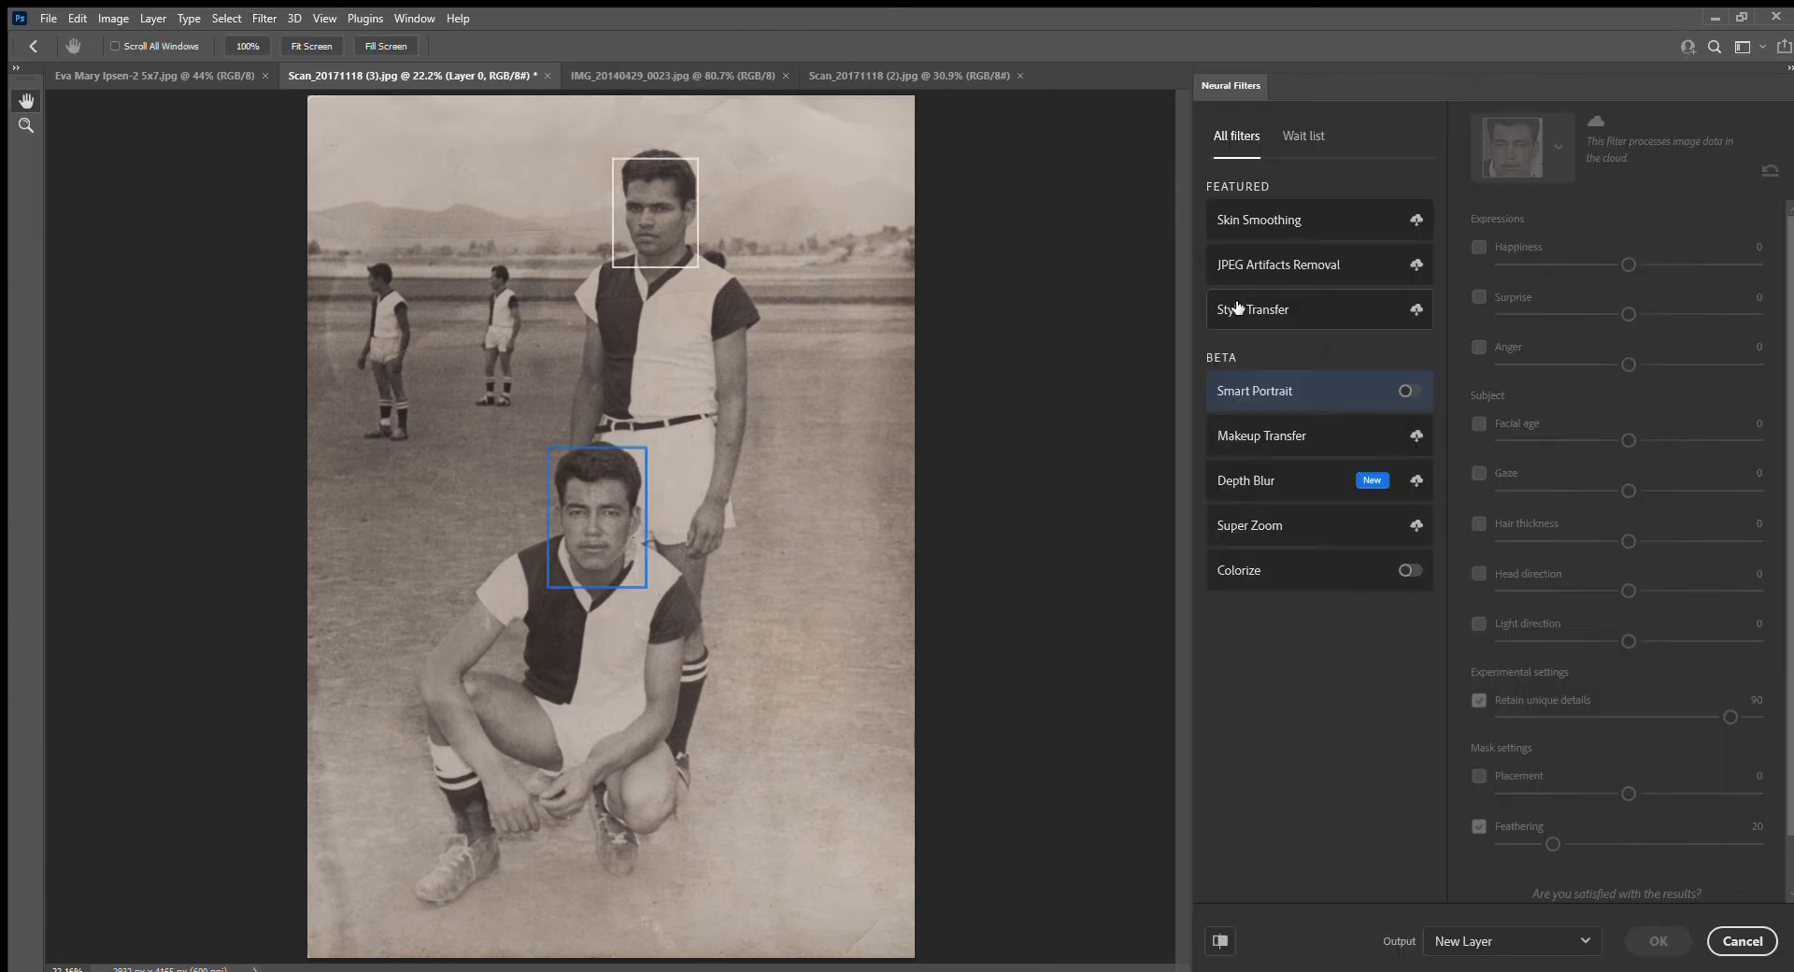
{"action": "left_click", "coordinate": [1268, 584]}
{"action": "left_click", "coordinate": [1409, 570]}
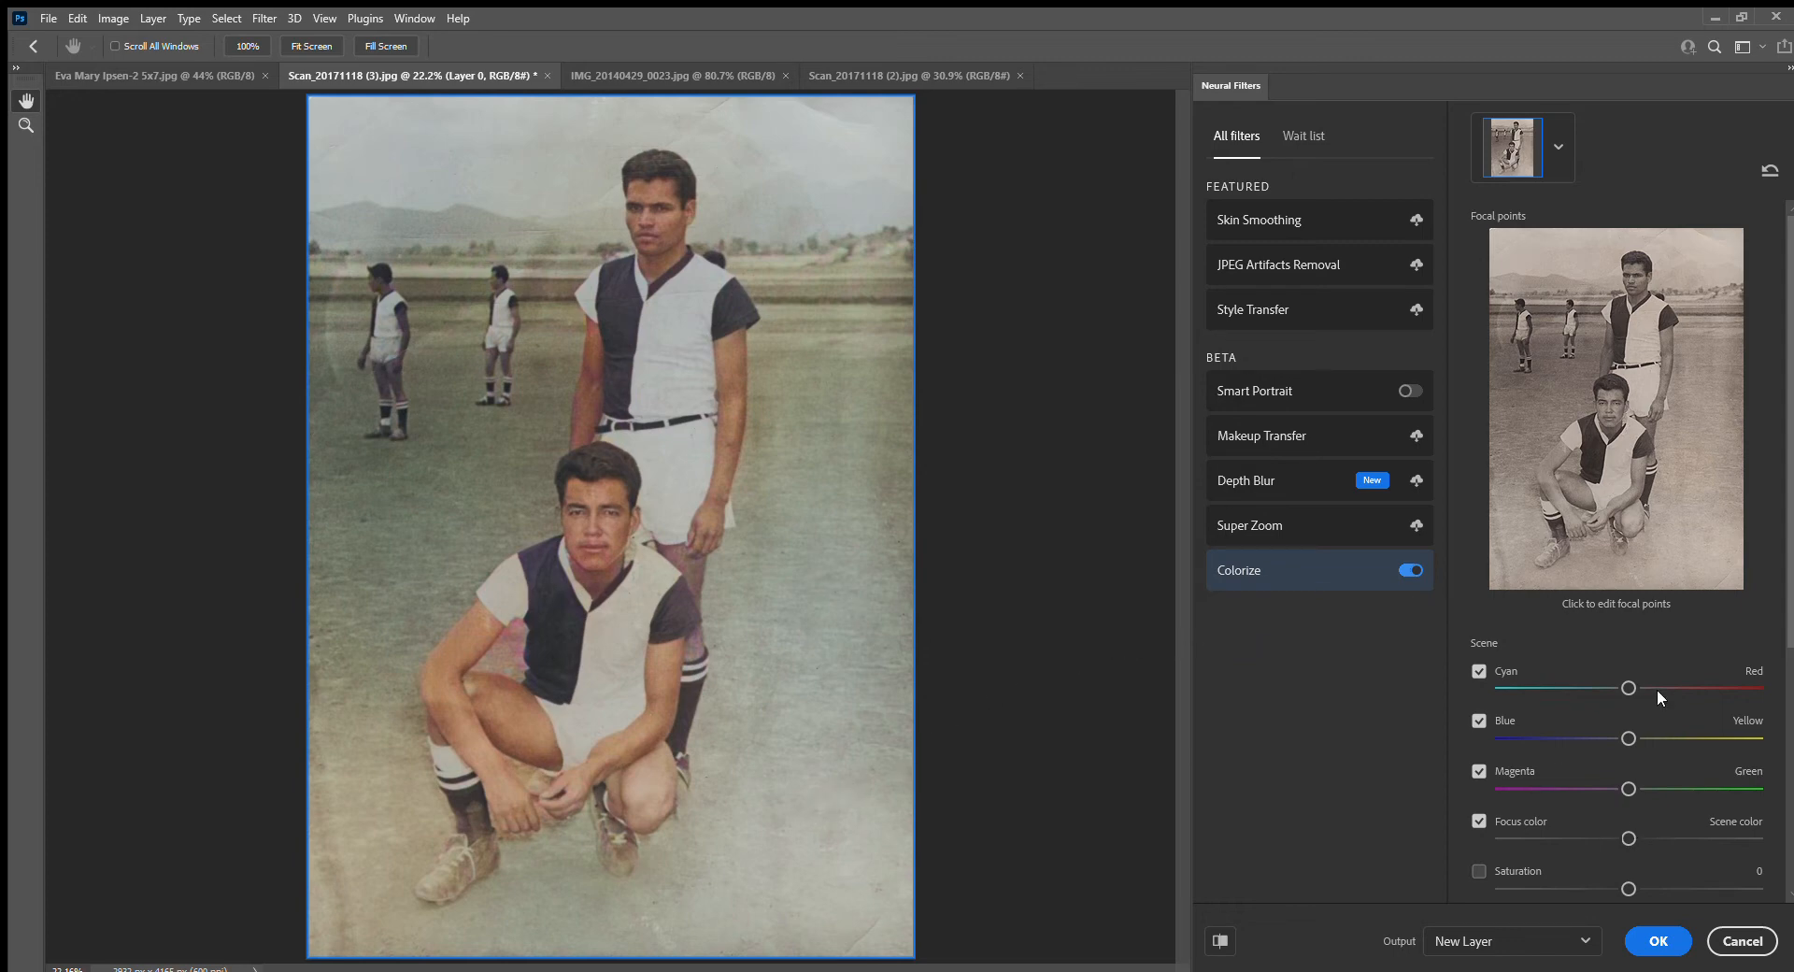
Shift the players photo's color balance slightly toward cyan, magenta and blue, and set Saturation to -6
{"action": "left_click_drag", "start_coordinate": [1629, 688], "coordinate": [1615, 688]}
{"action": "left_click_drag", "start_coordinate": [1627, 788], "coordinate": [1621, 788]}
{"action": "left_click_drag", "start_coordinate": [1628, 737], "coordinate": [1619, 736]}
{"action": "scroll", "coordinate": [1580, 755], "scroll_direction": "down", "scroll_amount": 1}
{"action": "left_click", "coordinate": [1480, 768]}
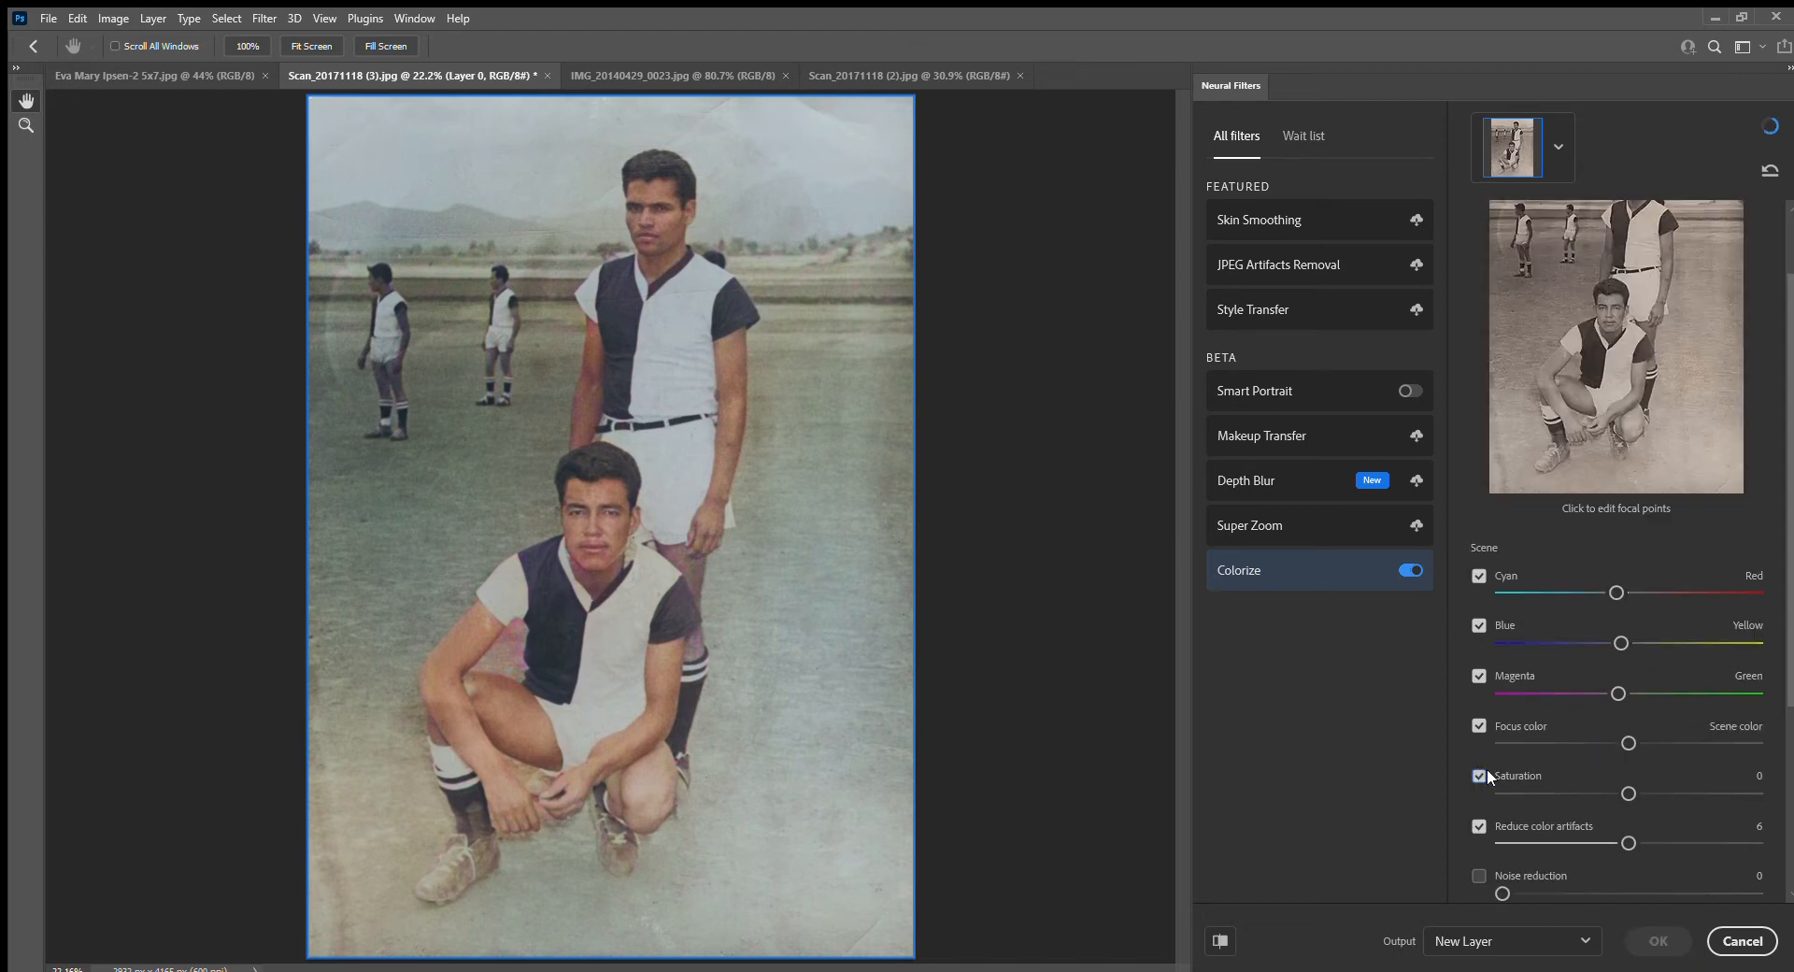
{"action": "left_click", "coordinate": [1615, 792]}
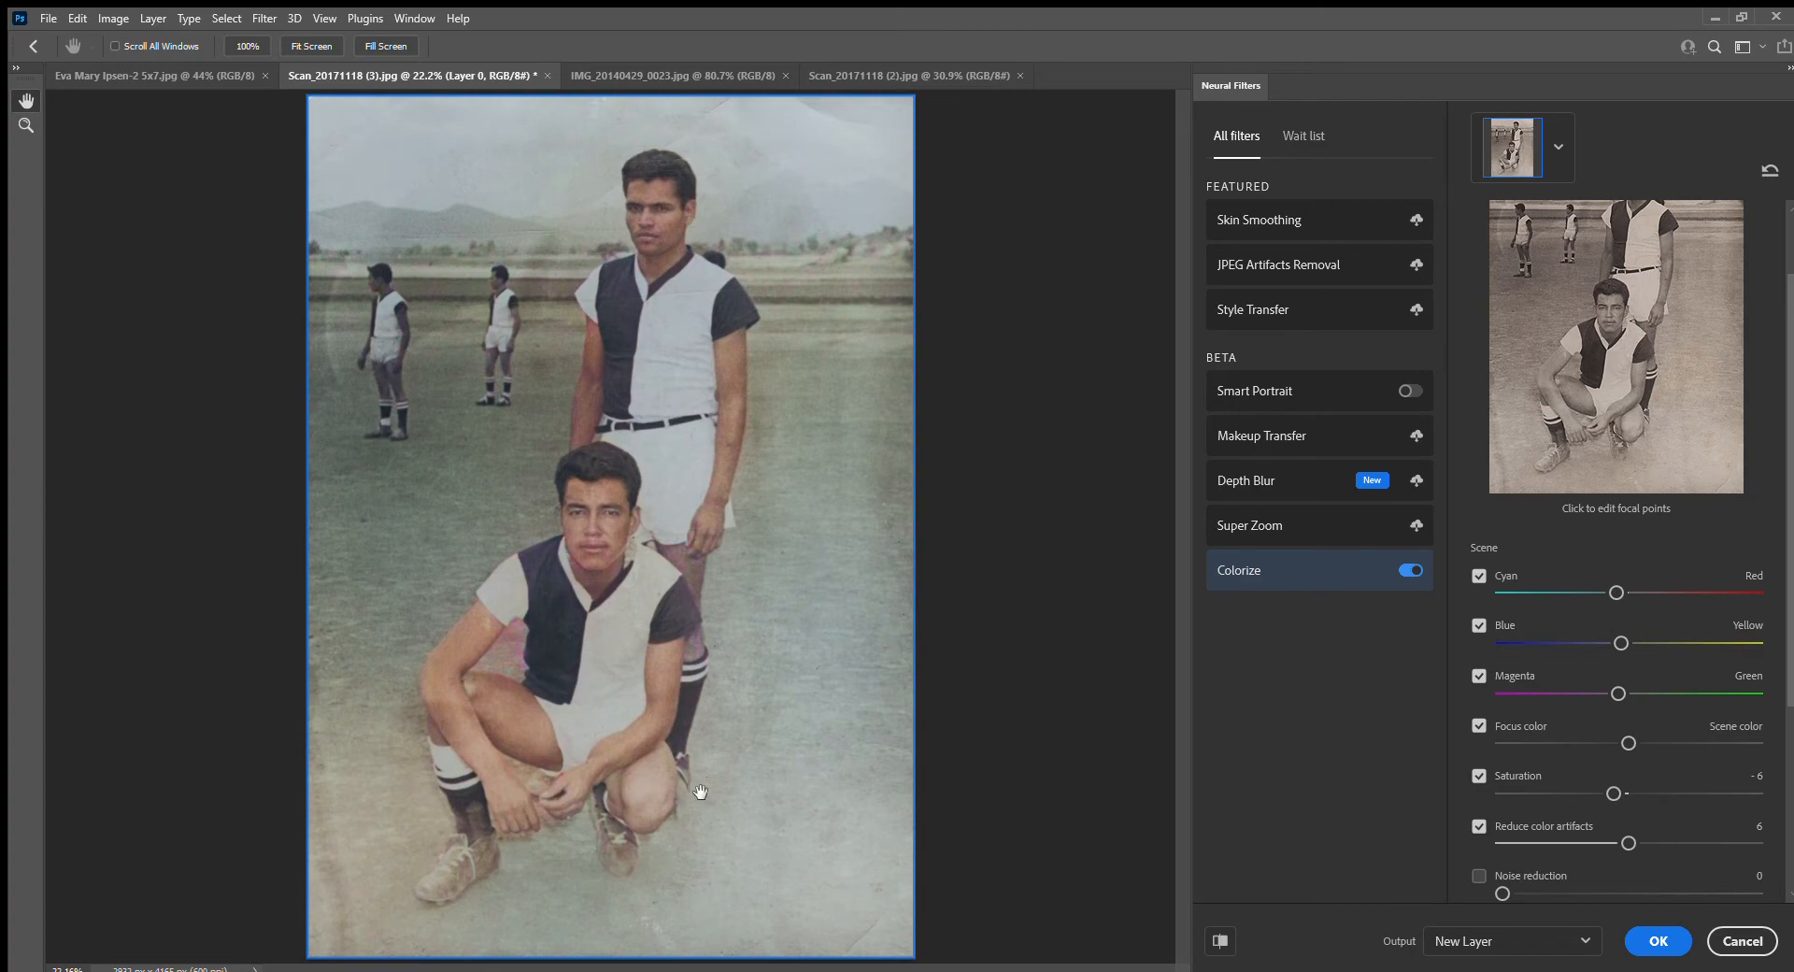
Inspect the crouching player's colorization up close, and discard the Colorize filter
{"action": "scroll", "coordinate": [635, 766], "scroll_direction": "up", "scroll_amount": 5}
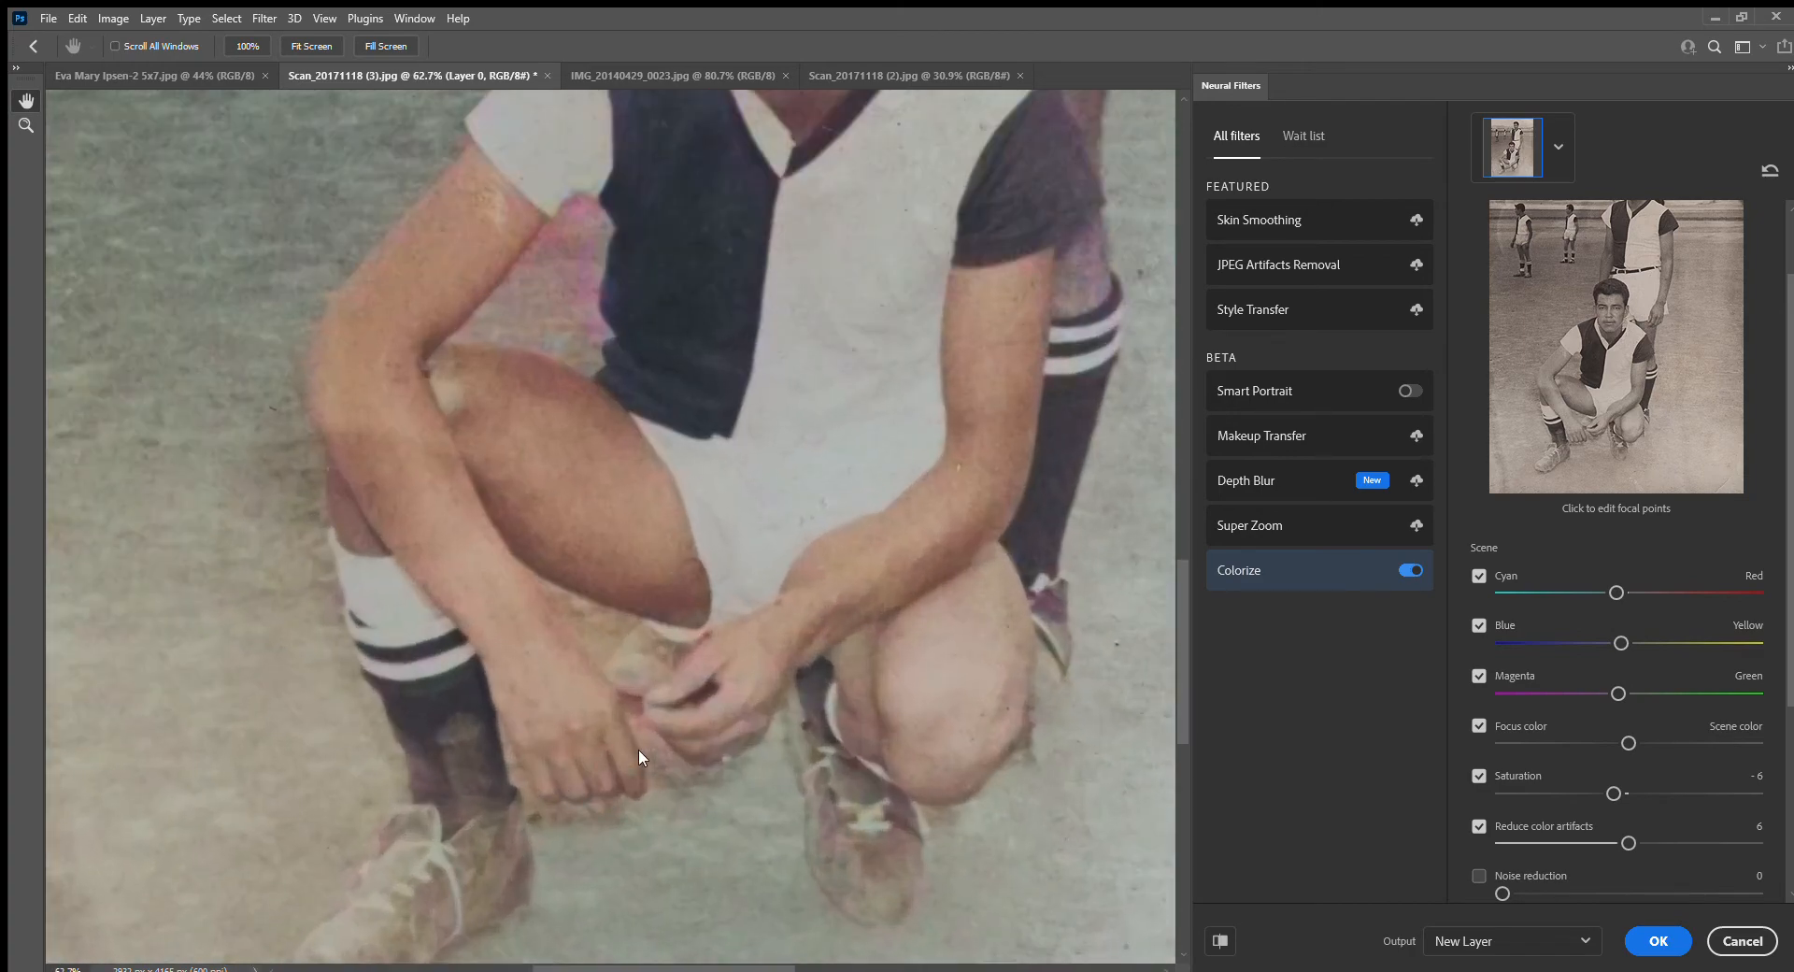
{"action": "scroll", "coordinate": [640, 757], "scroll_direction": "down", "scroll_amount": 2}
{"action": "scroll", "coordinate": [973, 524], "scroll_direction": "down", "scroll_amount": 2}
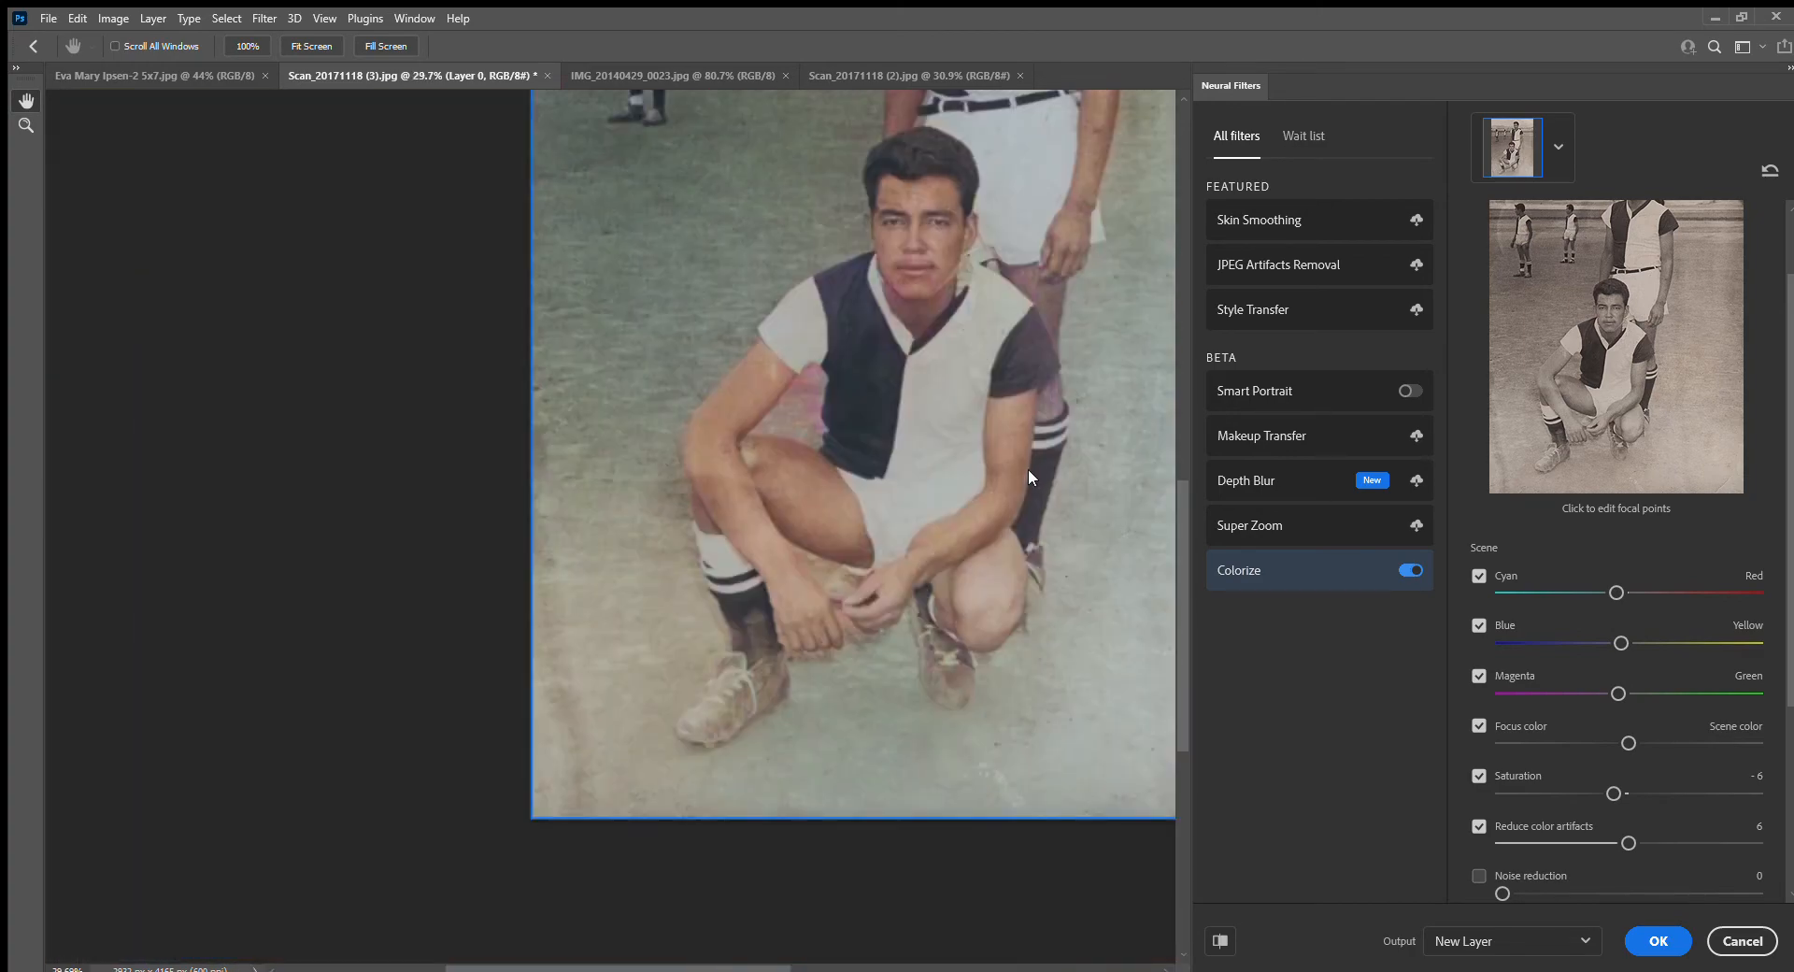
{"action": "scroll", "coordinate": [772, 586], "scroll_direction": "down", "scroll_amount": 1}
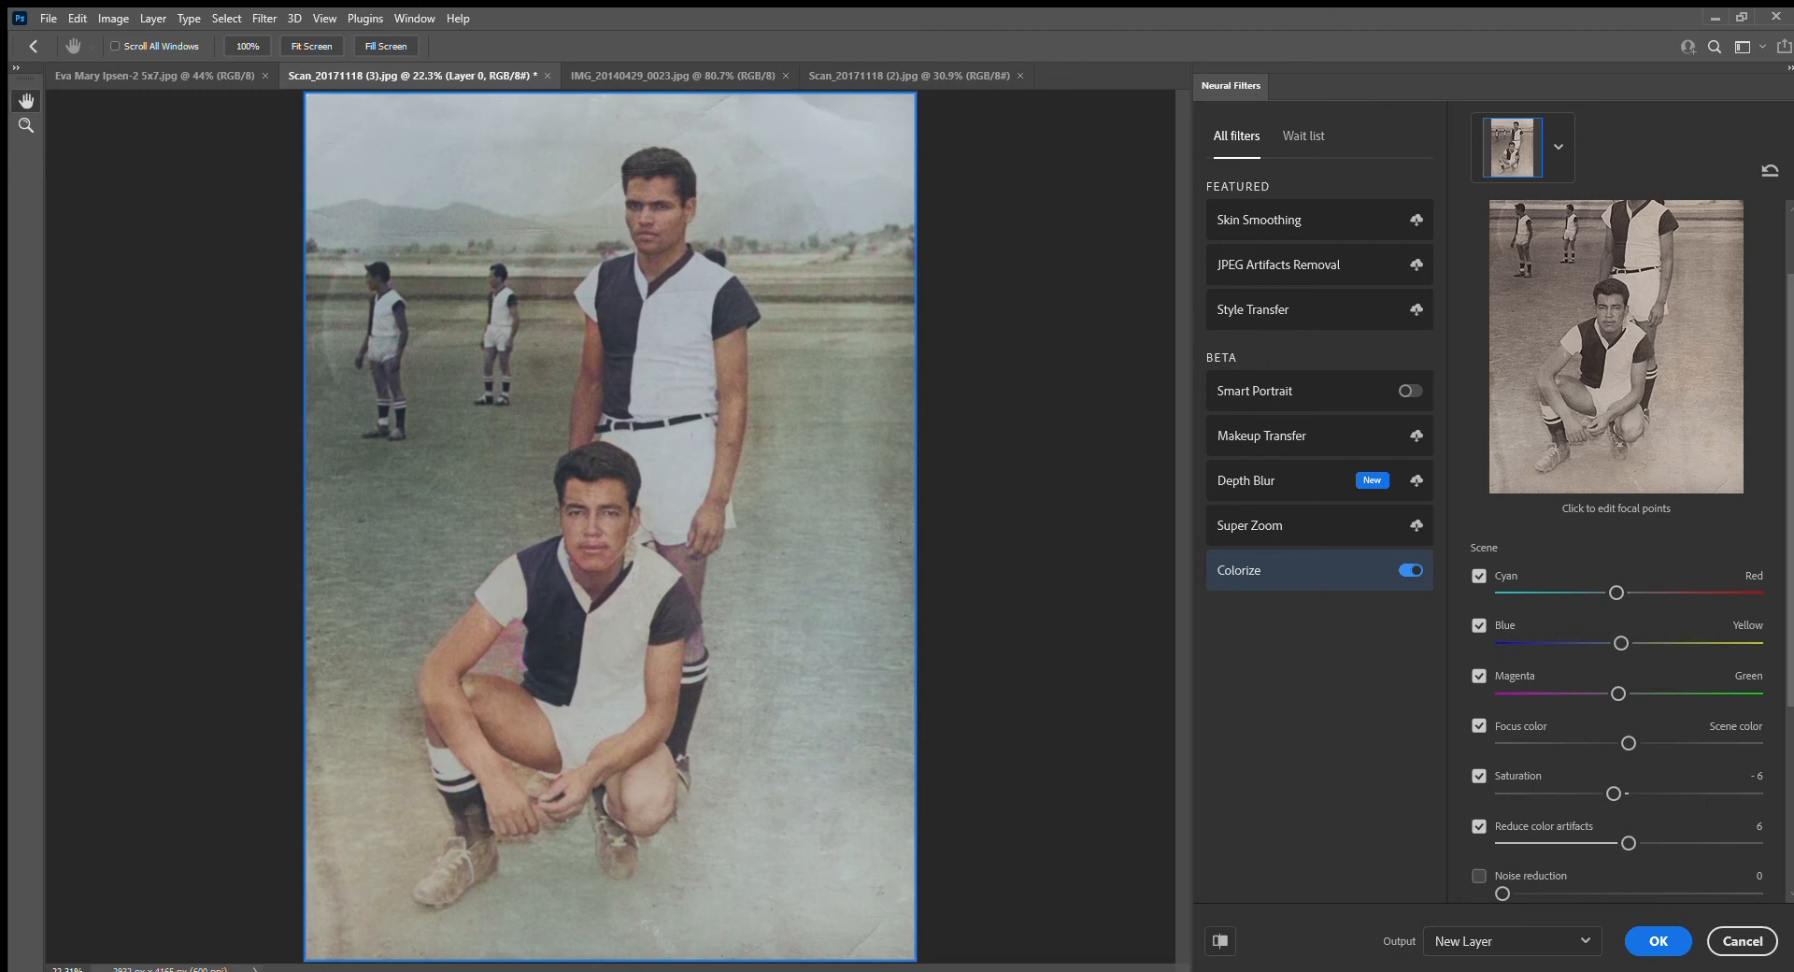
{"action": "left_click", "coordinate": [1733, 939]}
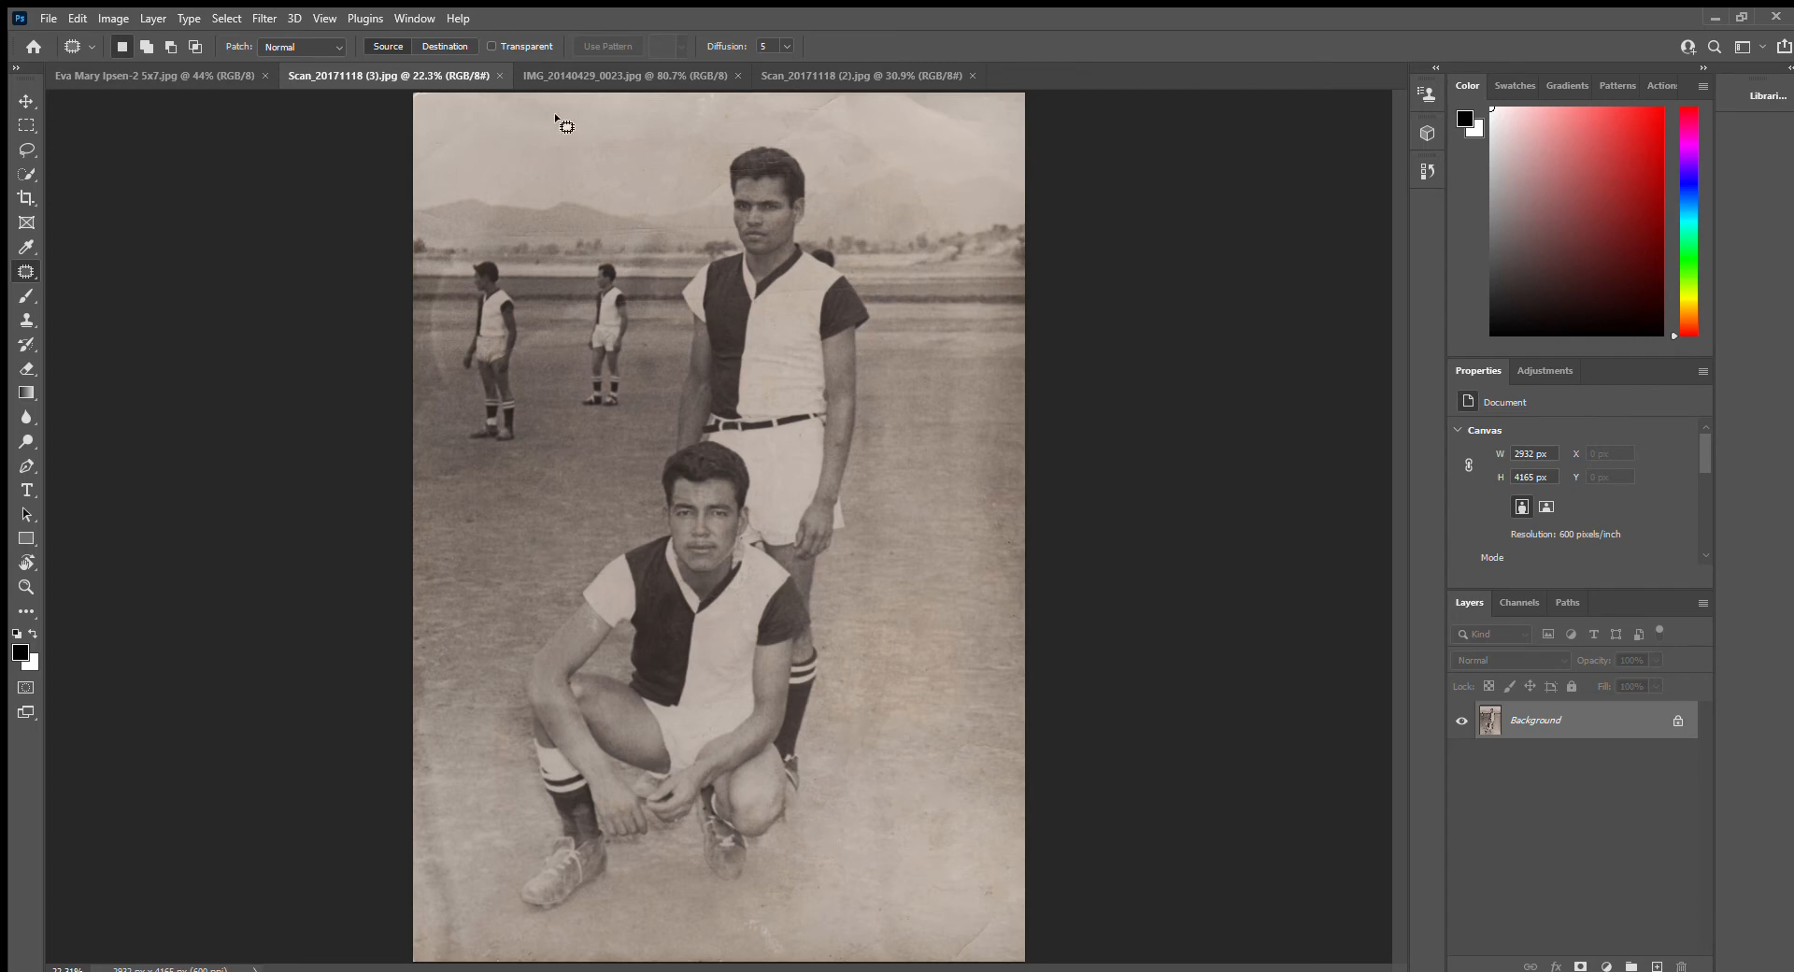
Switch to IMG_20140429_0023.jpg and turn on the Colorize neural filter for the standing woman's photo
{"action": "left_click", "coordinate": [589, 78]}
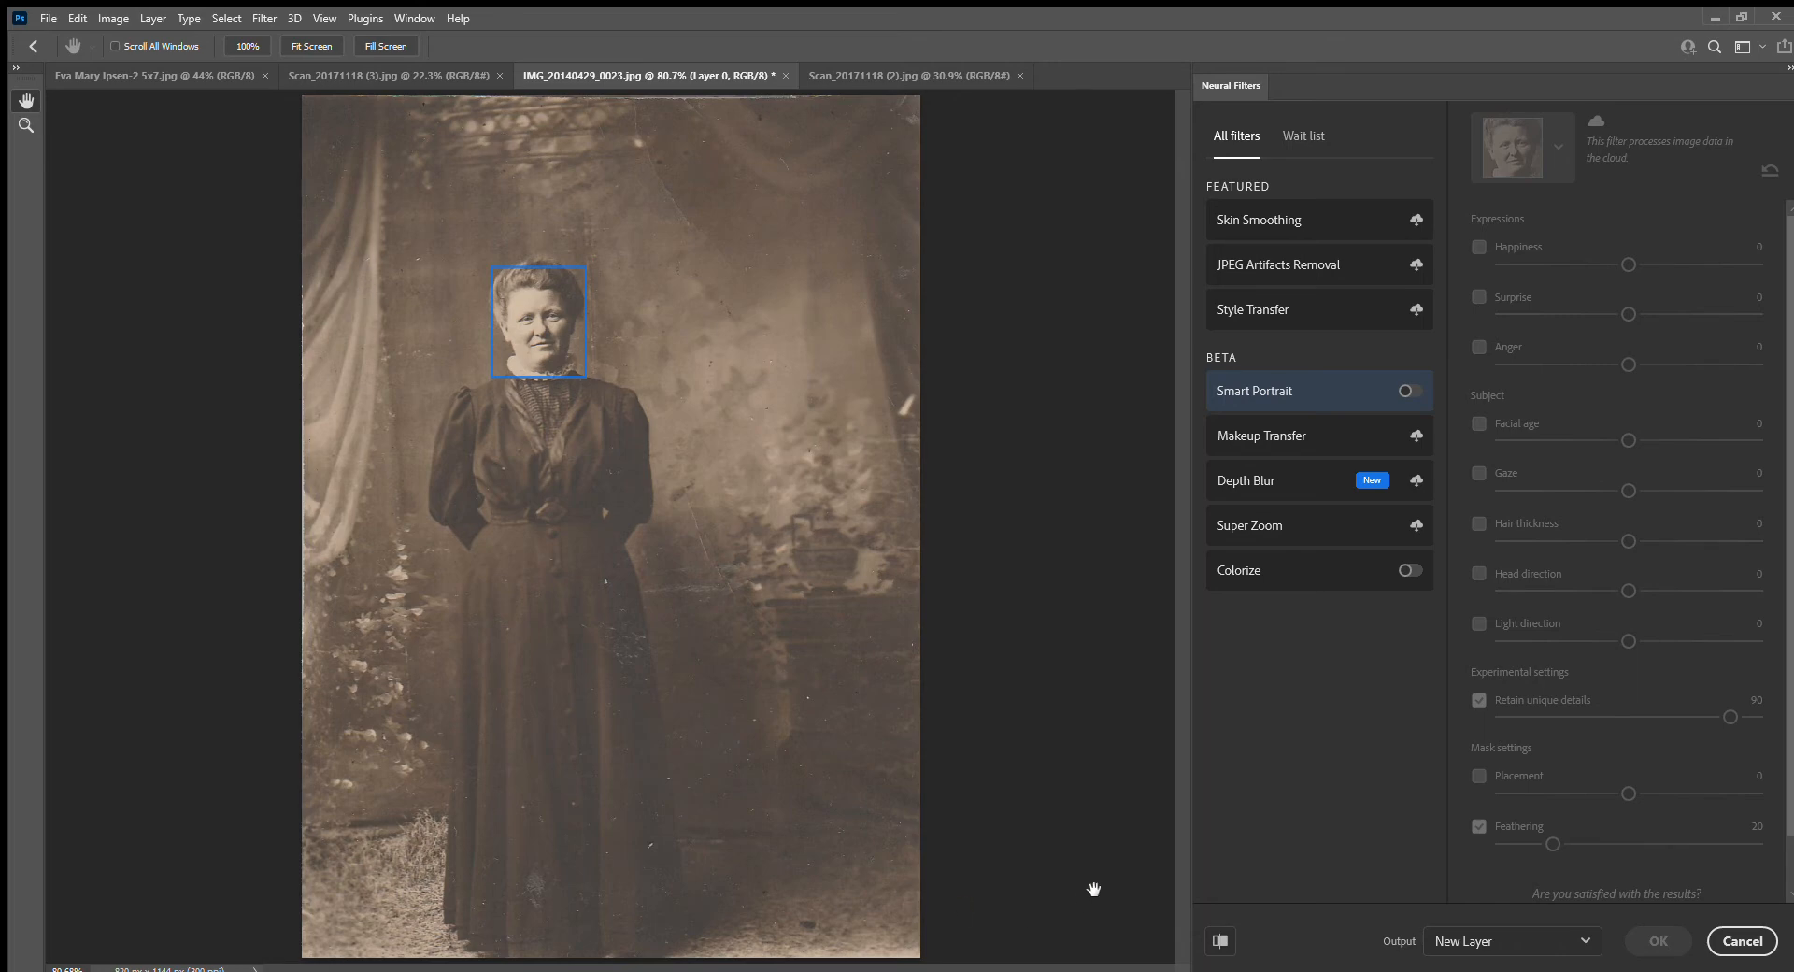
{"action": "left_click", "coordinate": [1308, 571]}
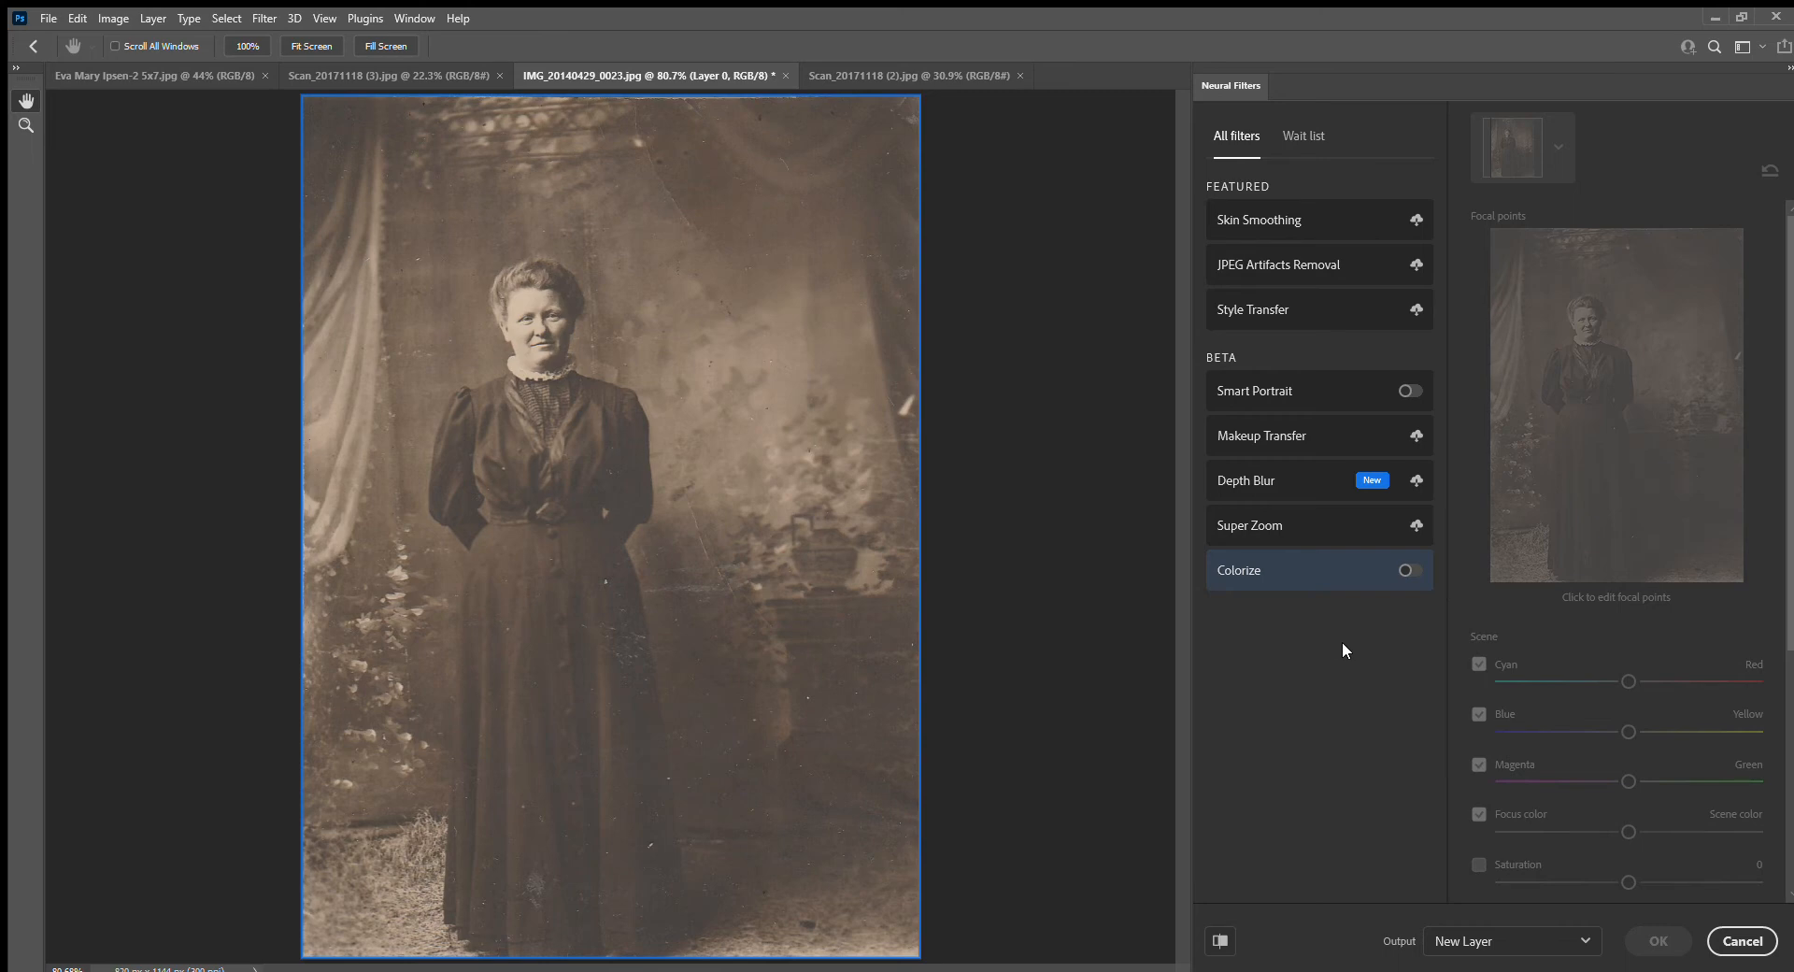
{"action": "left_click", "coordinate": [1409, 570]}
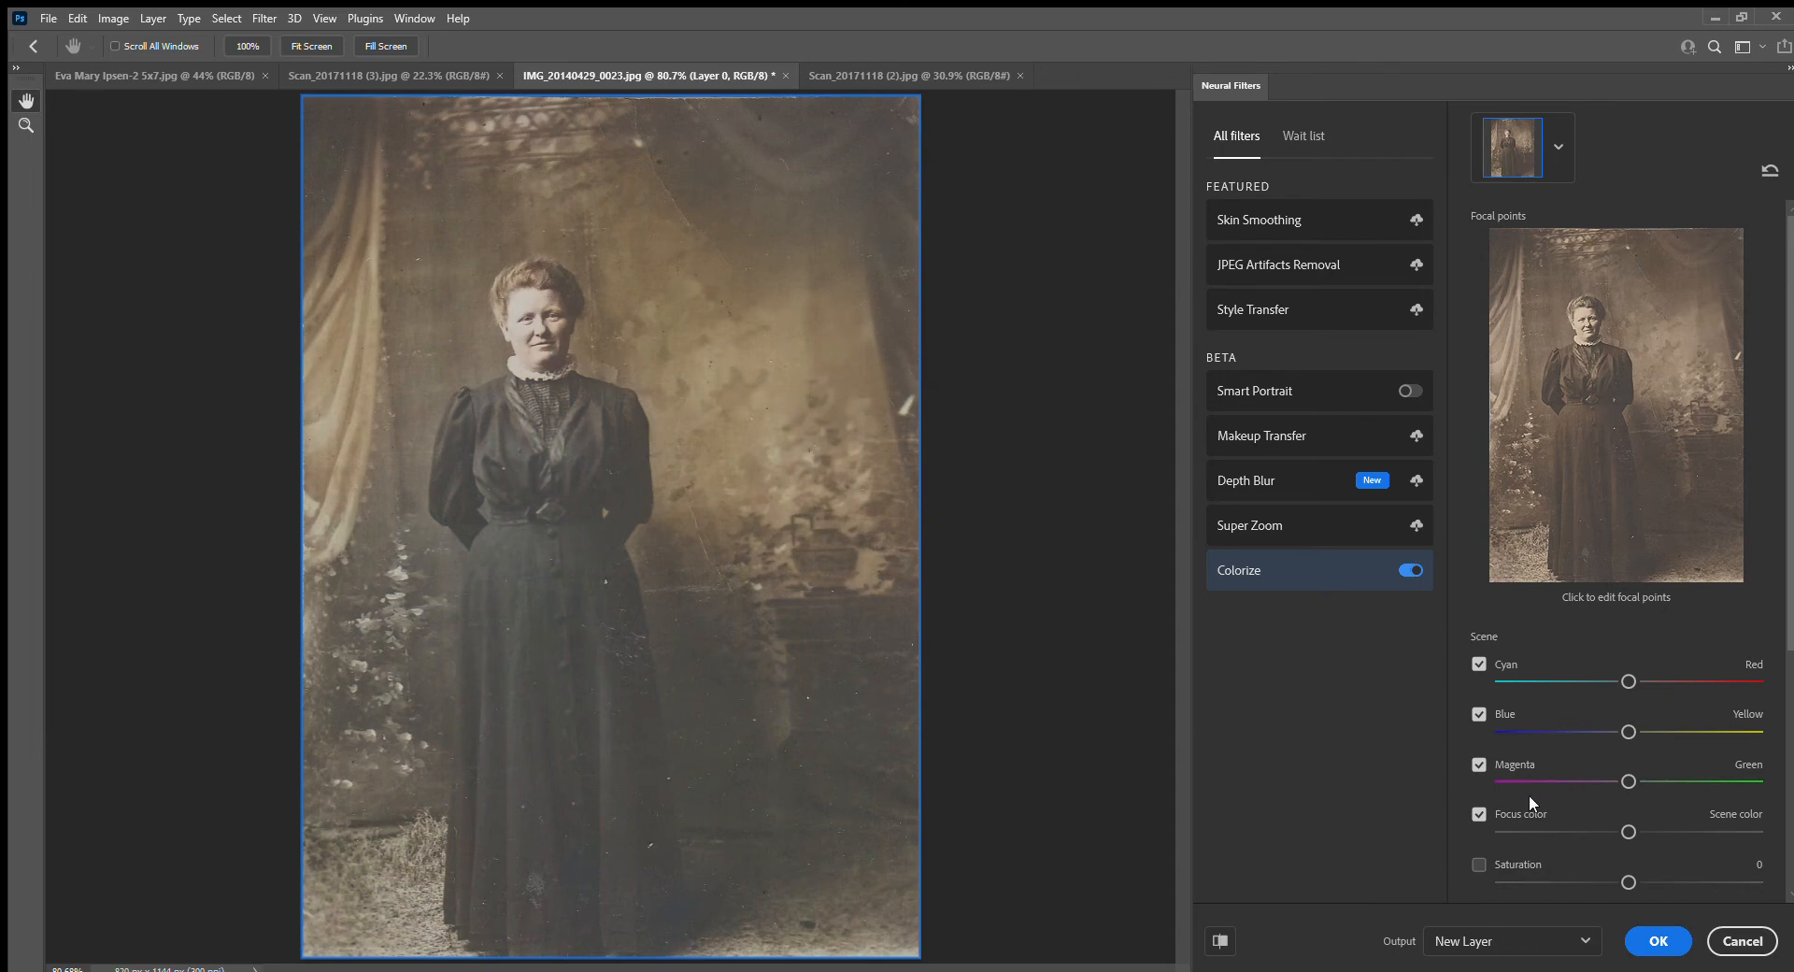
Enable Saturation for the standing woman's photo, set it to +14 and check the result up close
{"action": "scroll", "coordinate": [1533, 791], "scroll_direction": "down", "scroll_amount": 2}
{"action": "left_click", "coordinate": [1479, 769]}
{"action": "left_click_drag", "start_coordinate": [1629, 787], "coordinate": [1664, 788]}
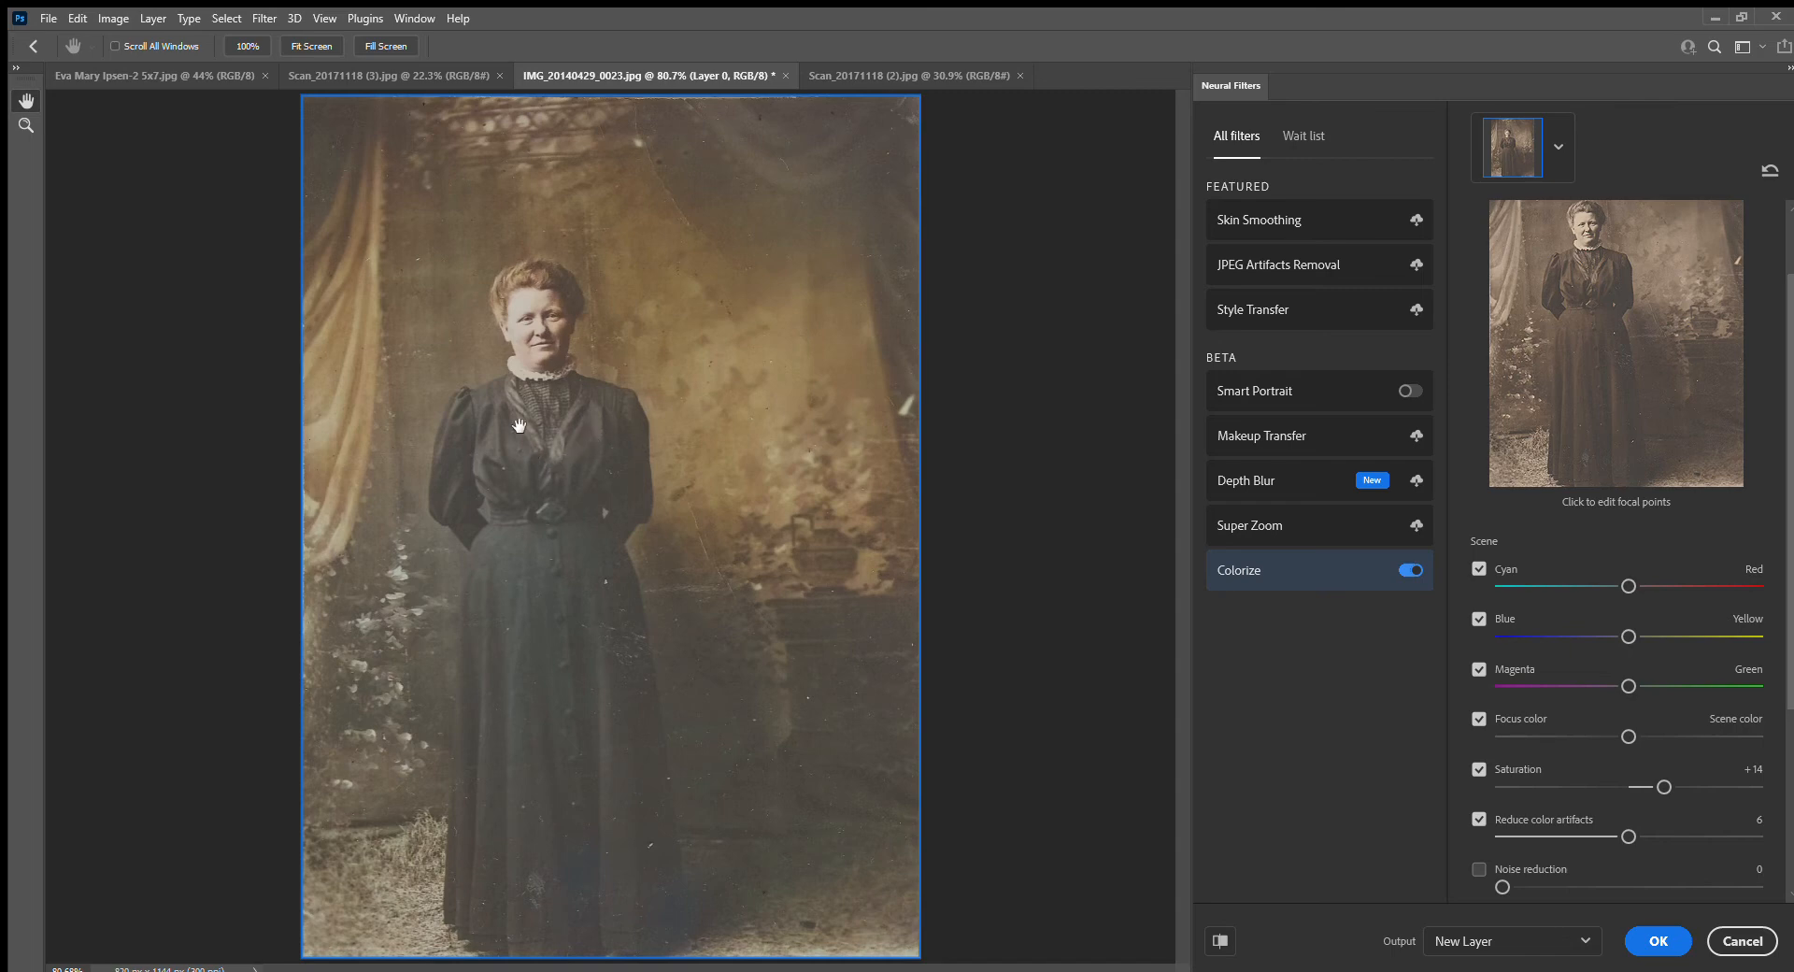
{"action": "scroll", "coordinate": [537, 458], "scroll_direction": "up", "scroll_amount": 5}
{"action": "scroll", "coordinate": [614, 620], "scroll_direction": "down", "scroll_amount": 4}
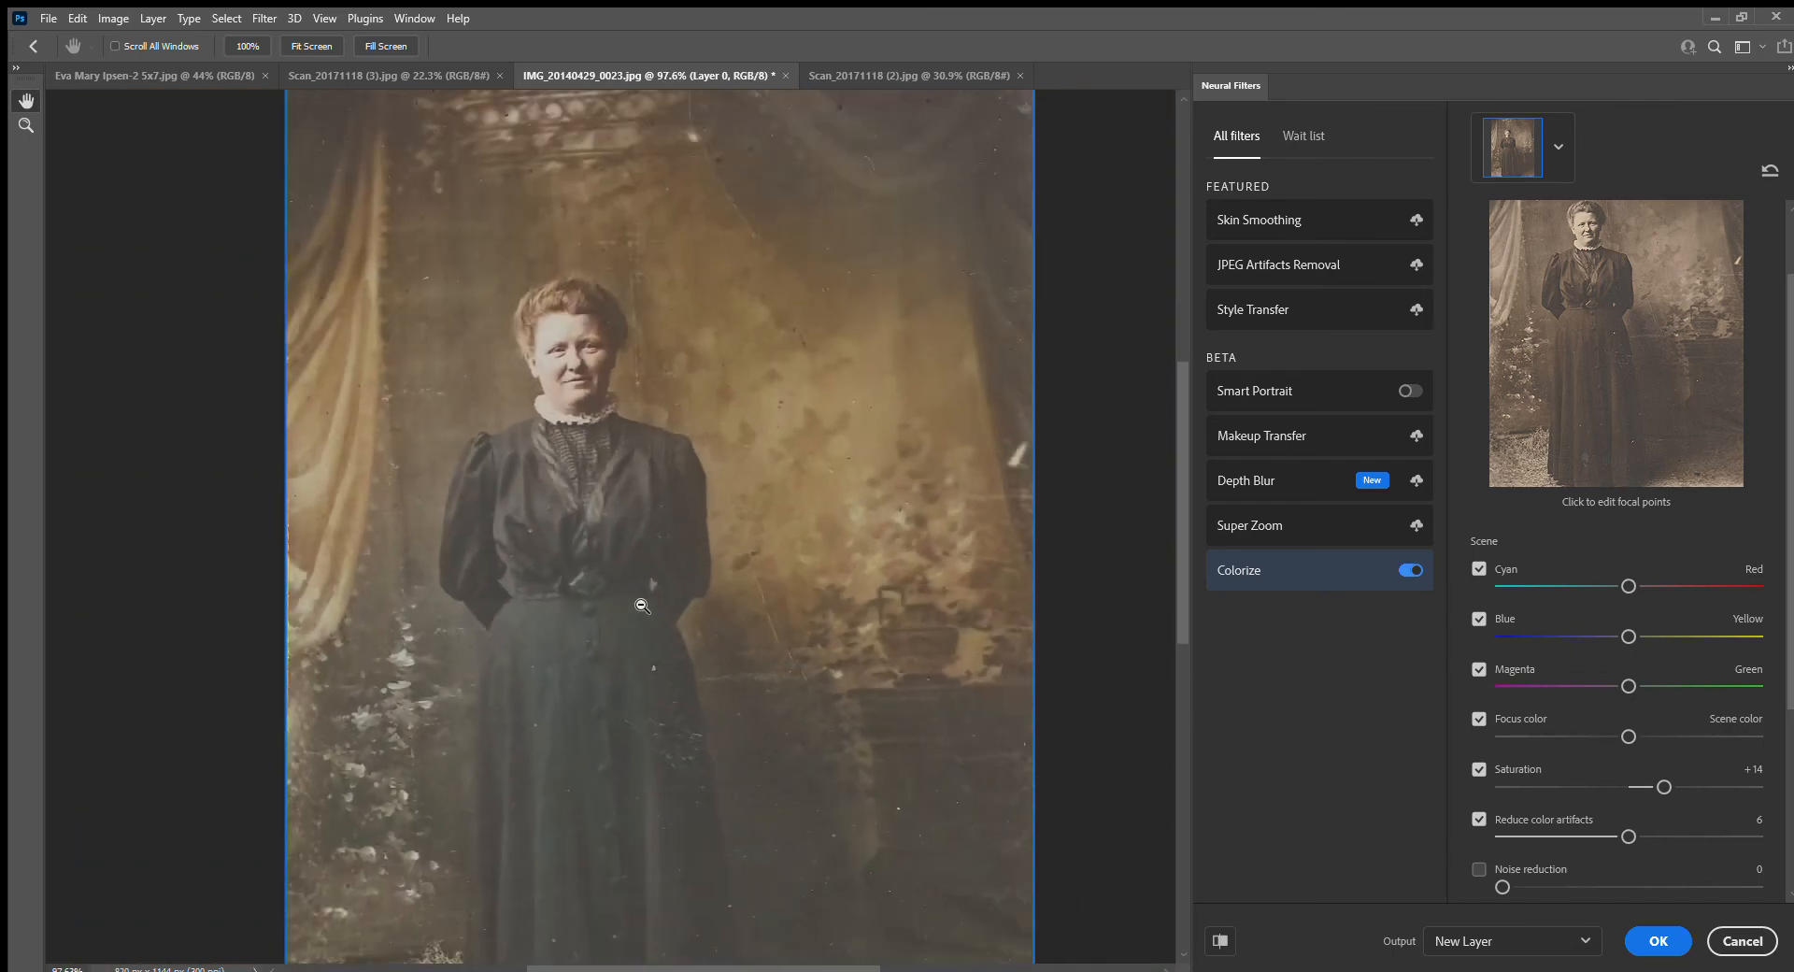
{"action": "scroll", "coordinate": [661, 609], "scroll_direction": "down", "scroll_amount": 1}
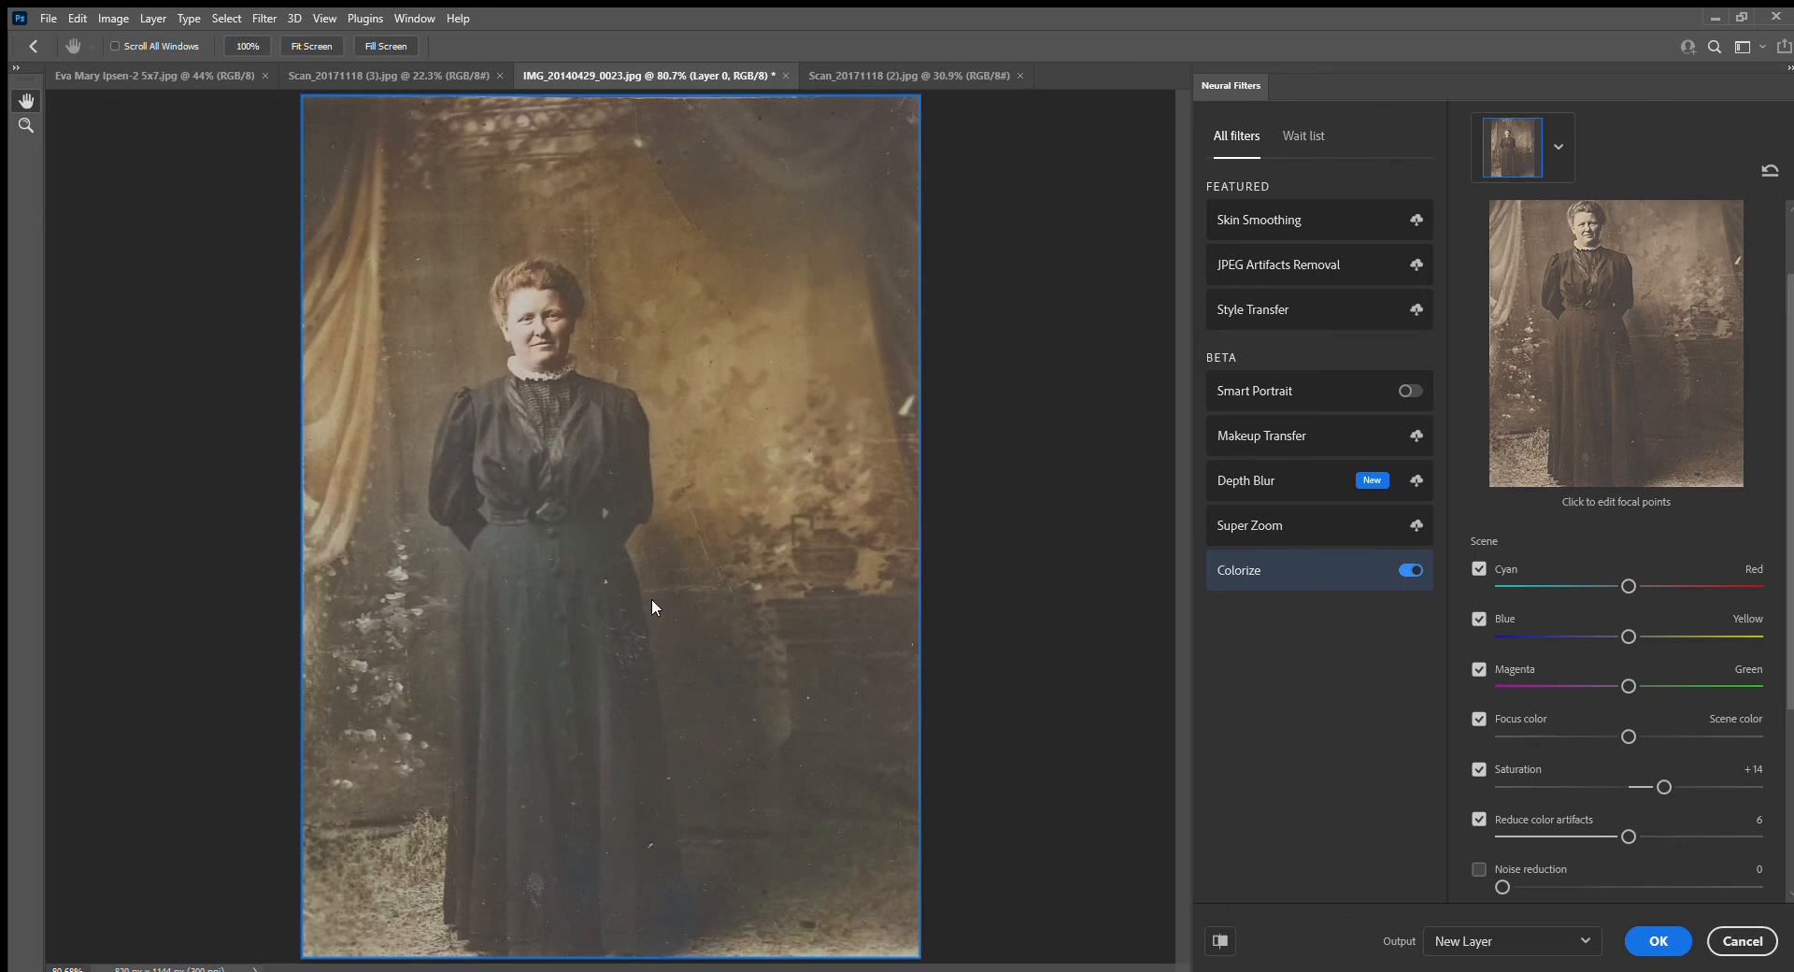
Shift the standing woman's color balance slightly toward blue and red, and move Focus color toward Scene color
{"action": "left_click_drag", "start_coordinate": [1621, 629], "coordinate": [1611, 631]}
{"action": "left_click_drag", "start_coordinate": [1612, 636], "coordinate": [1601, 636]}
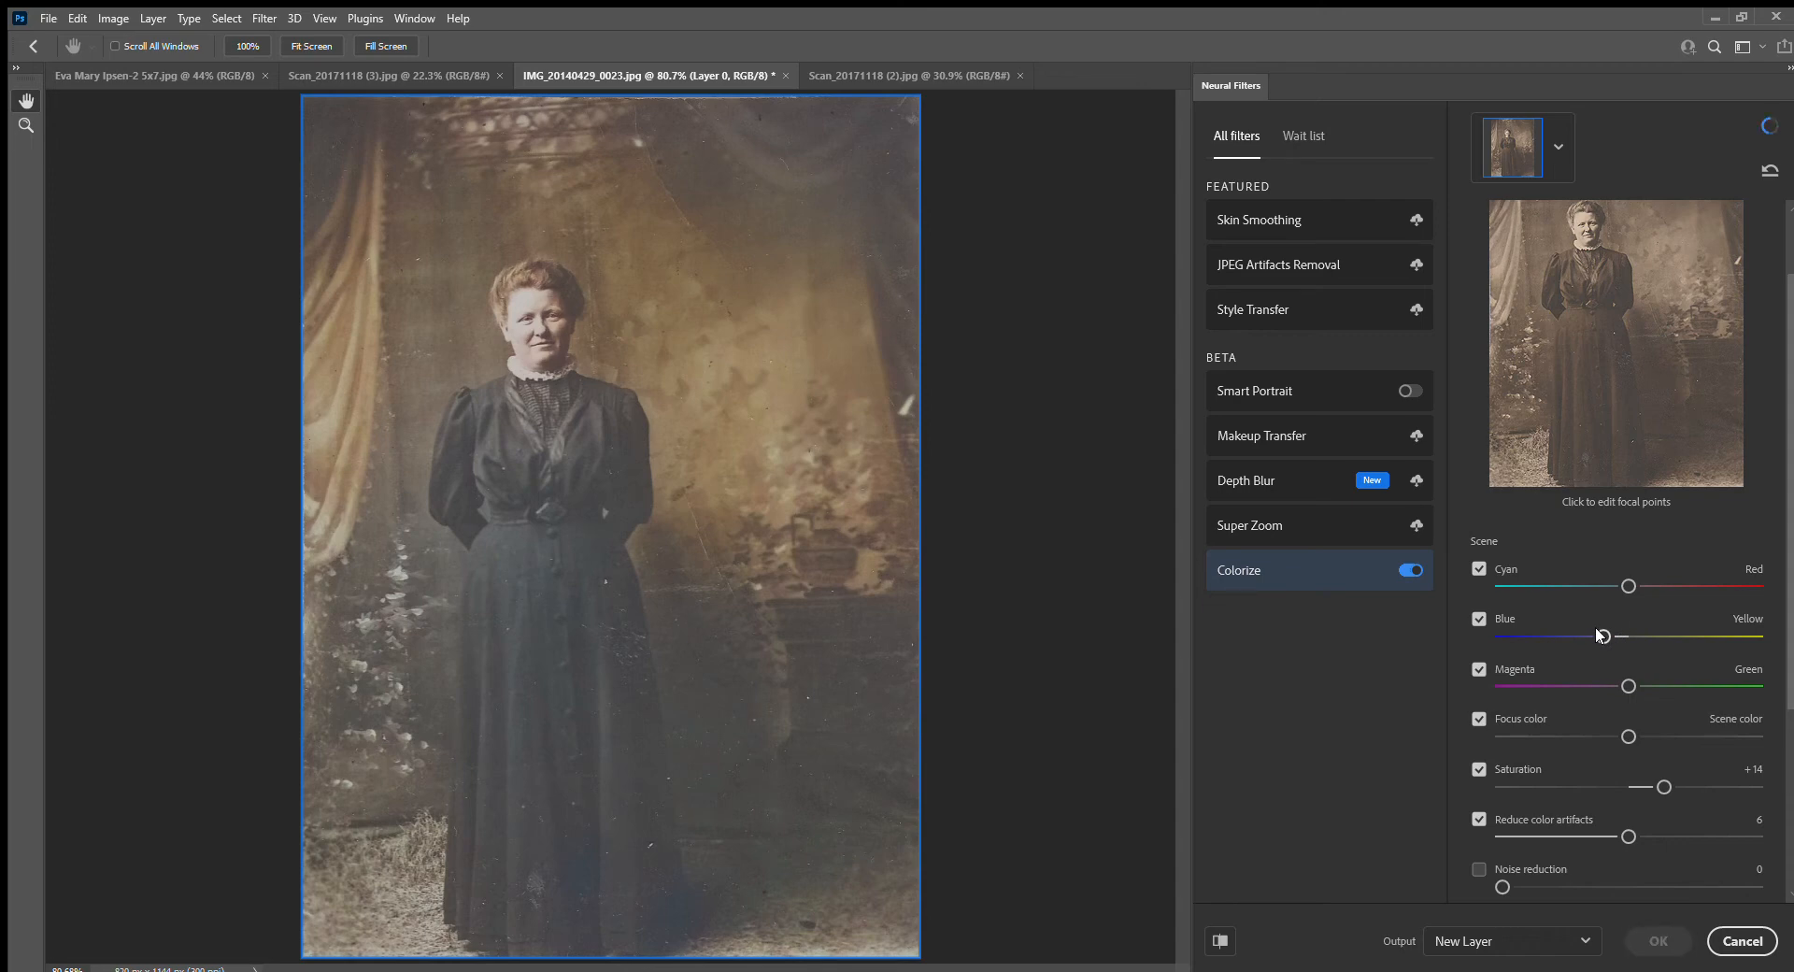
{"action": "mouse_move", "coordinate": [1619, 585]}
{"action": "left_mouse_down"}
{"action": "mouse_move", "coordinate": [1603, 585]}
{"action": "mouse_move", "coordinate": [1639, 585]}
{"action": "left_mouse_up"}
{"action": "left_click_drag", "start_coordinate": [1639, 575], "coordinate": [1625, 577]}
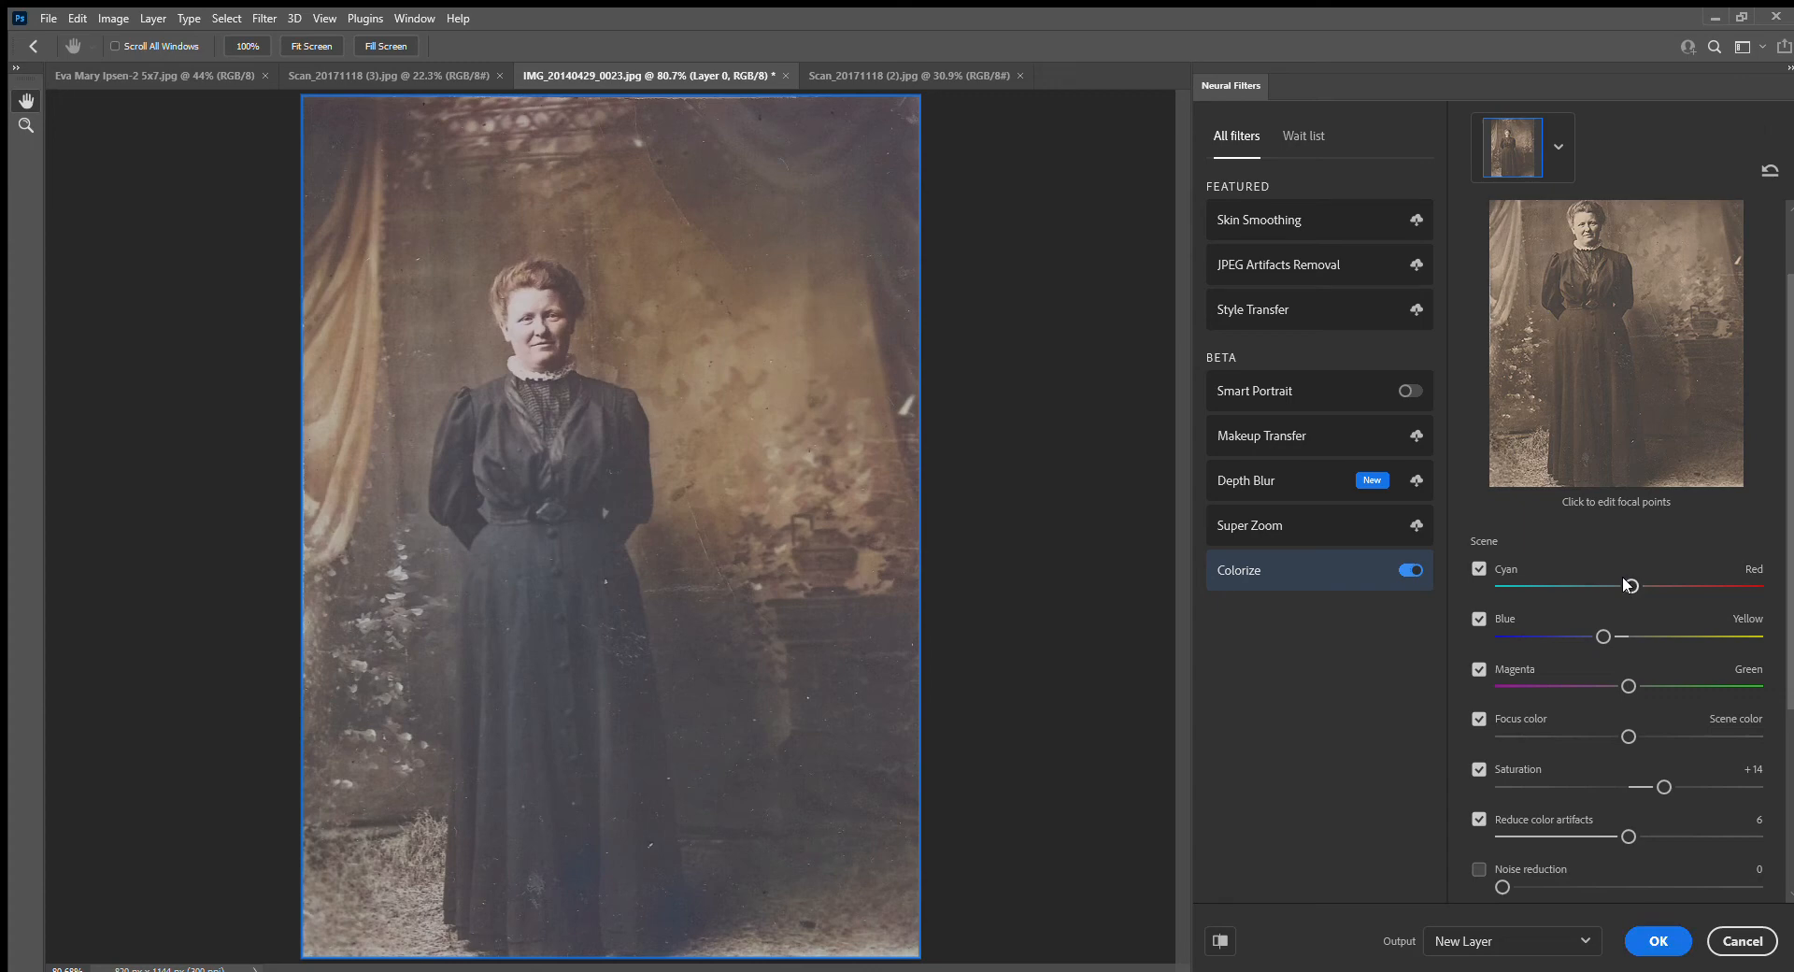
{"action": "left_click_drag", "start_coordinate": [1603, 636], "coordinate": [1617, 636]}
{"action": "scroll", "coordinate": [1636, 727], "scroll_direction": "down", "scroll_amount": 2}
{"action": "scroll", "coordinate": [1611, 690], "scroll_direction": "down", "scroll_amount": 1}
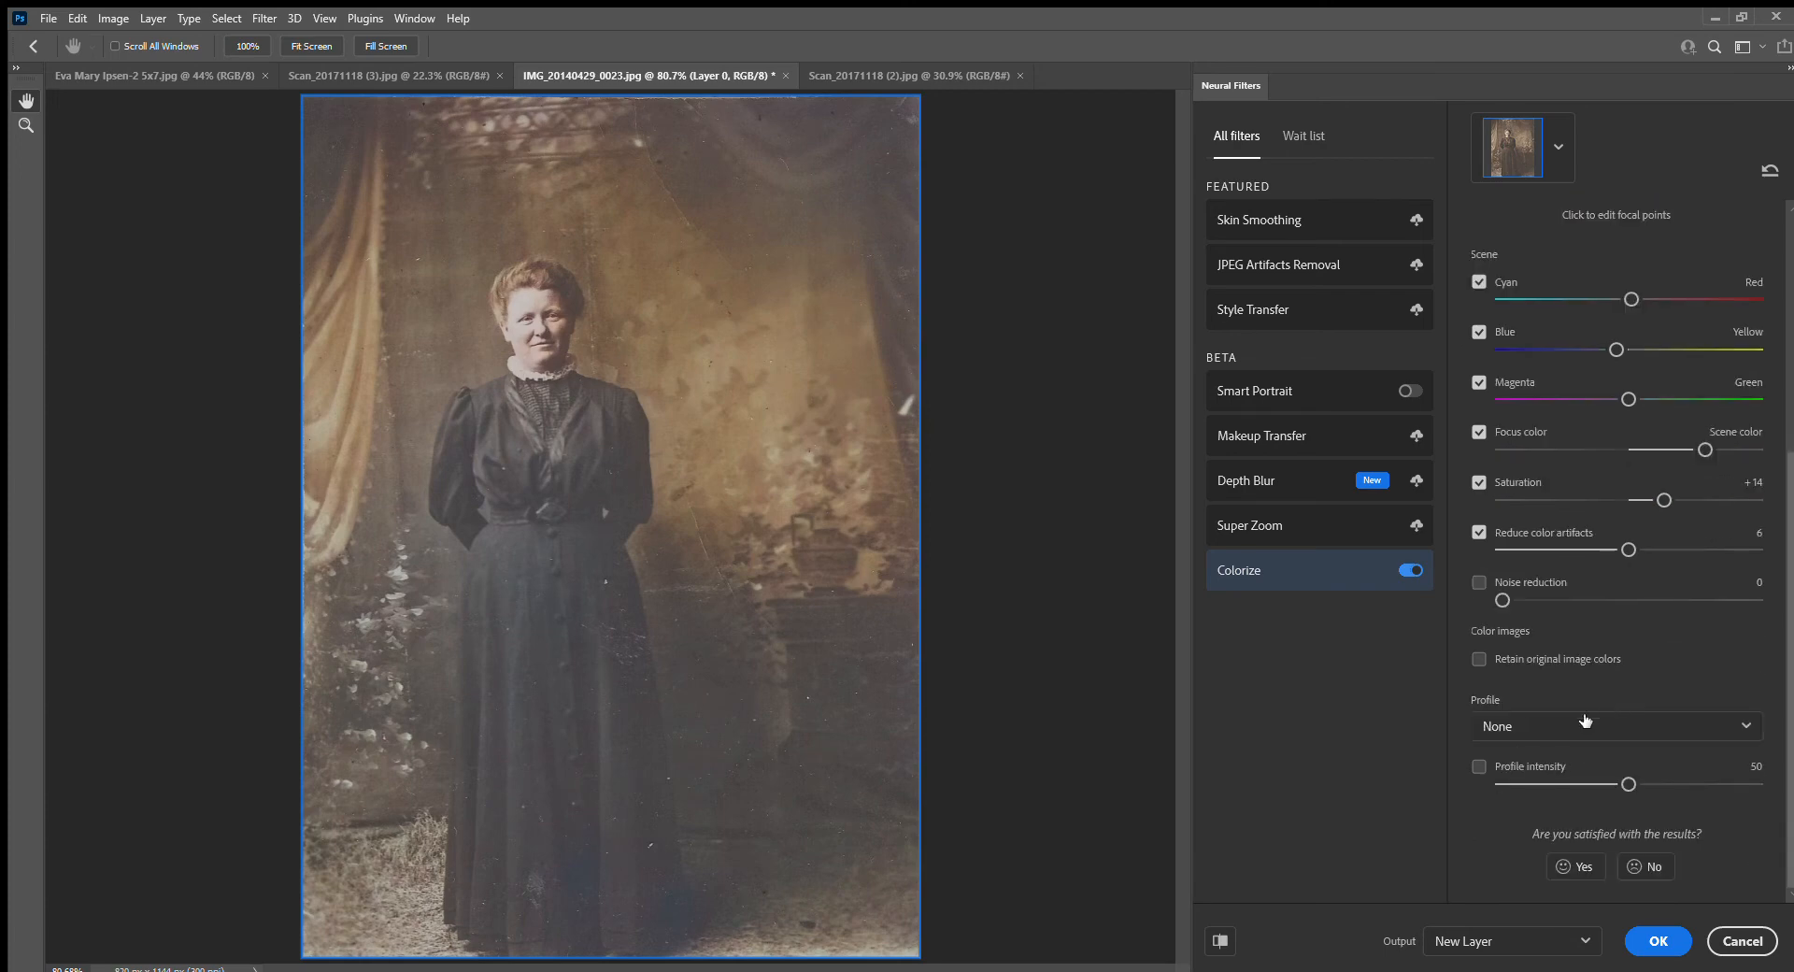
Return to the Colorize focal-point preview for the standing woman's photo, and discard the filter
{"action": "scroll", "coordinate": [1626, 774], "scroll_direction": "up", "scroll_amount": 2}
{"action": "scroll", "coordinate": [1625, 769], "scroll_direction": "up", "scroll_amount": 2}
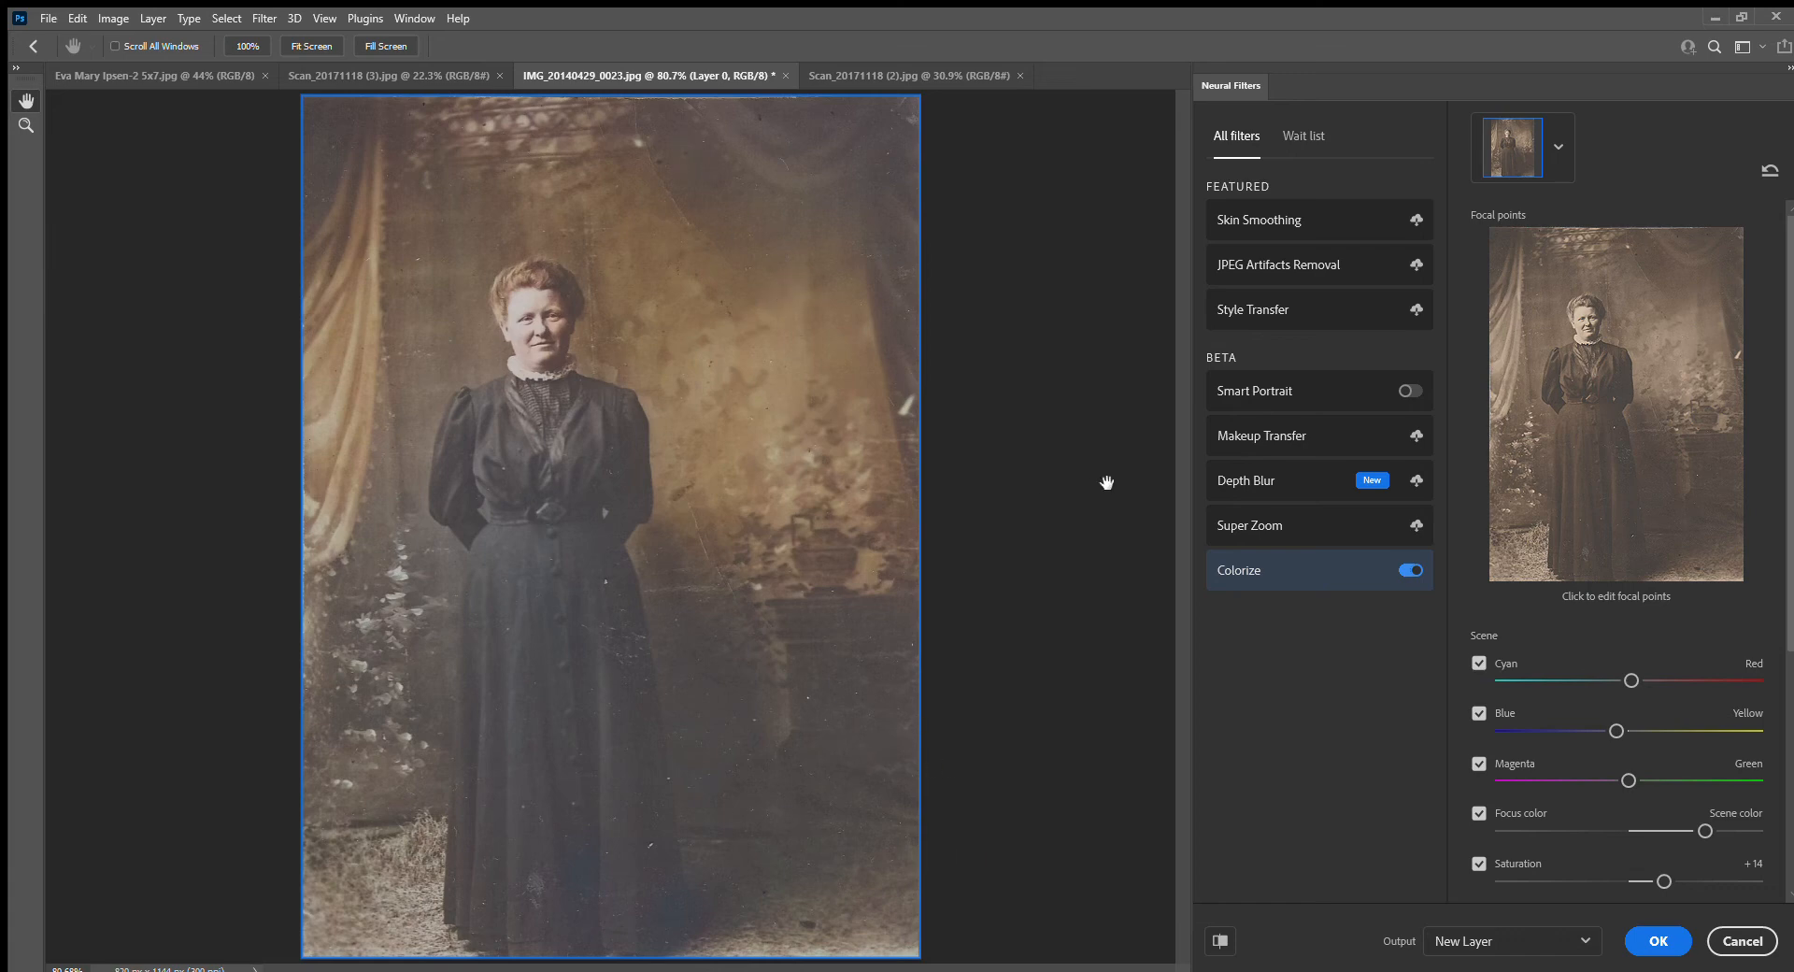
{"action": "key", "text": "Escape"}
Switch to Scan_20171118 (2).jpg and turn on the Colorize neural filter for the football team photo
{"action": "left_click", "coordinate": [821, 77]}
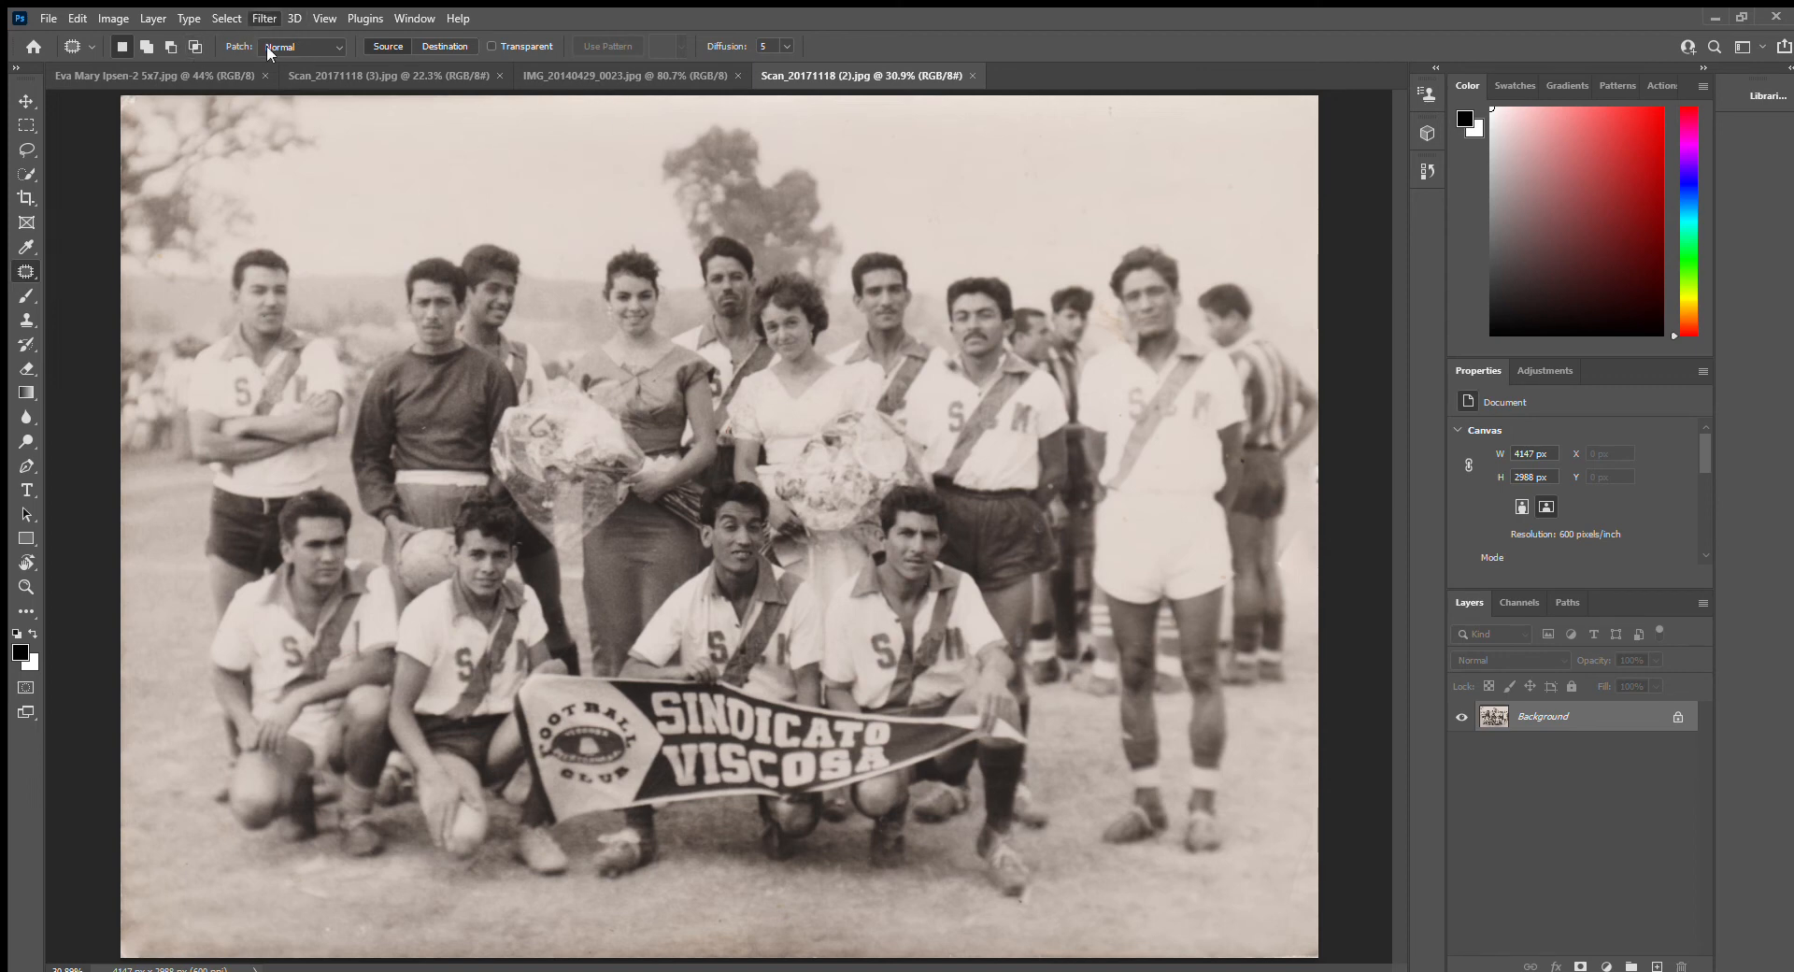
{"action": "left_click", "coordinate": [311, 92]}
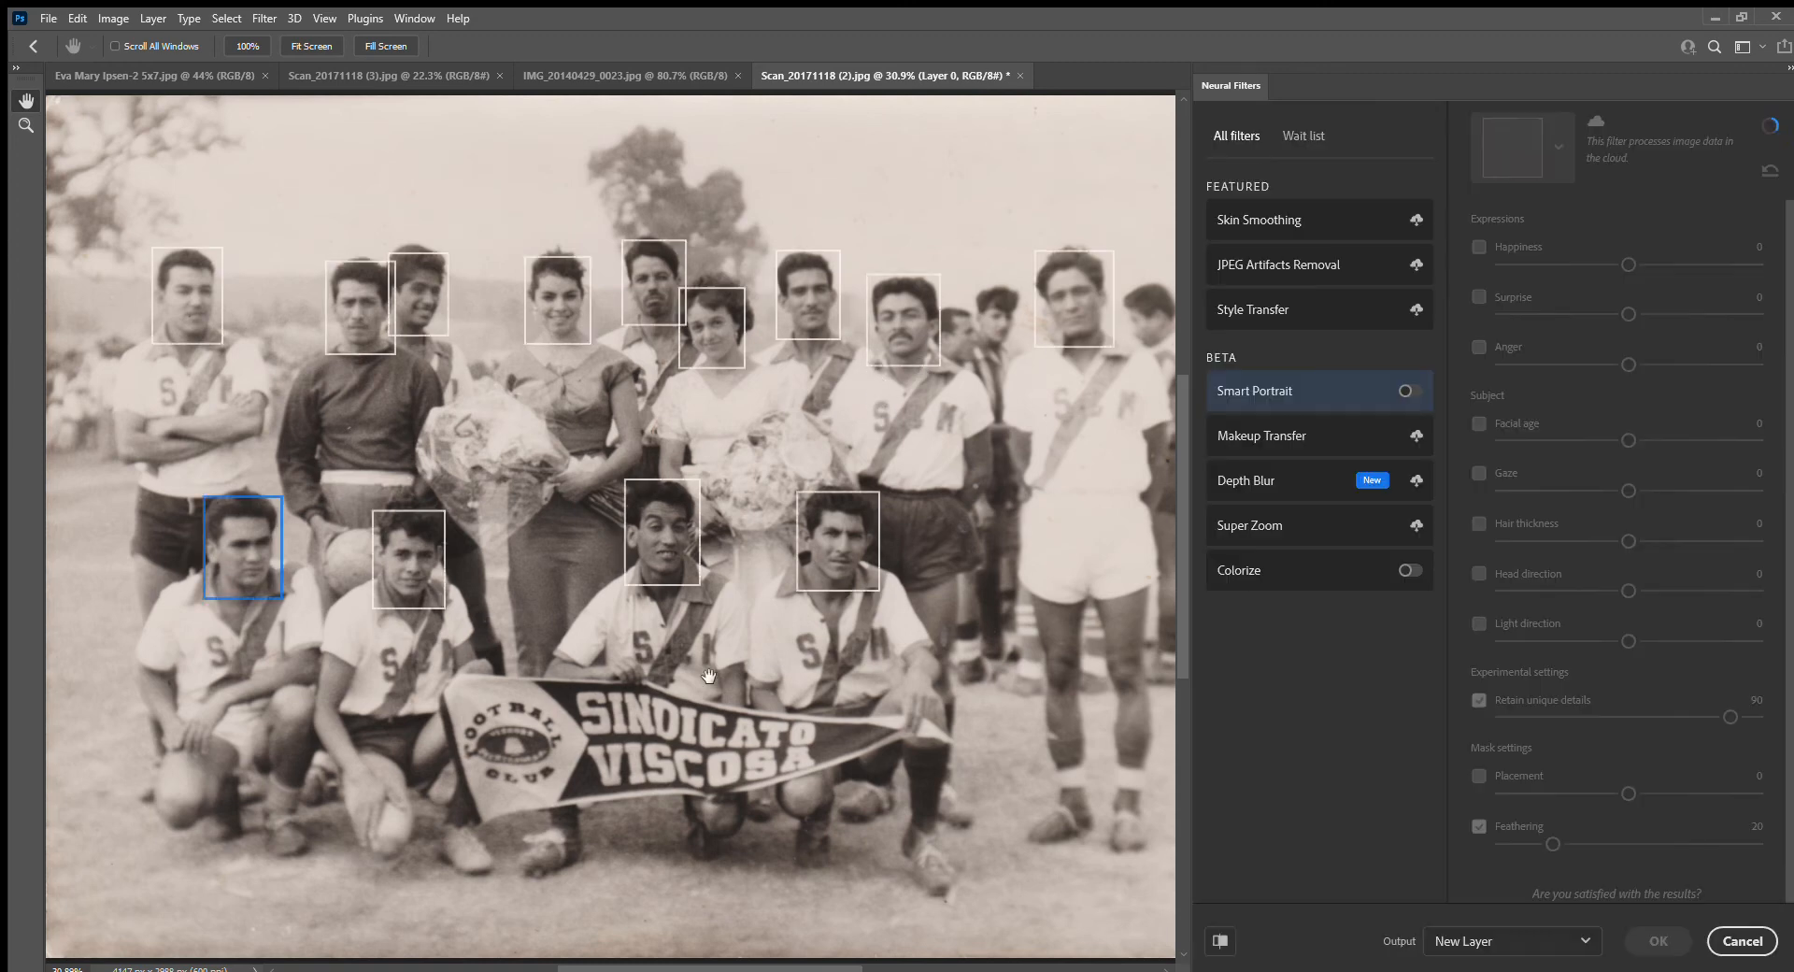
{"action": "left_click", "coordinate": [1261, 566]}
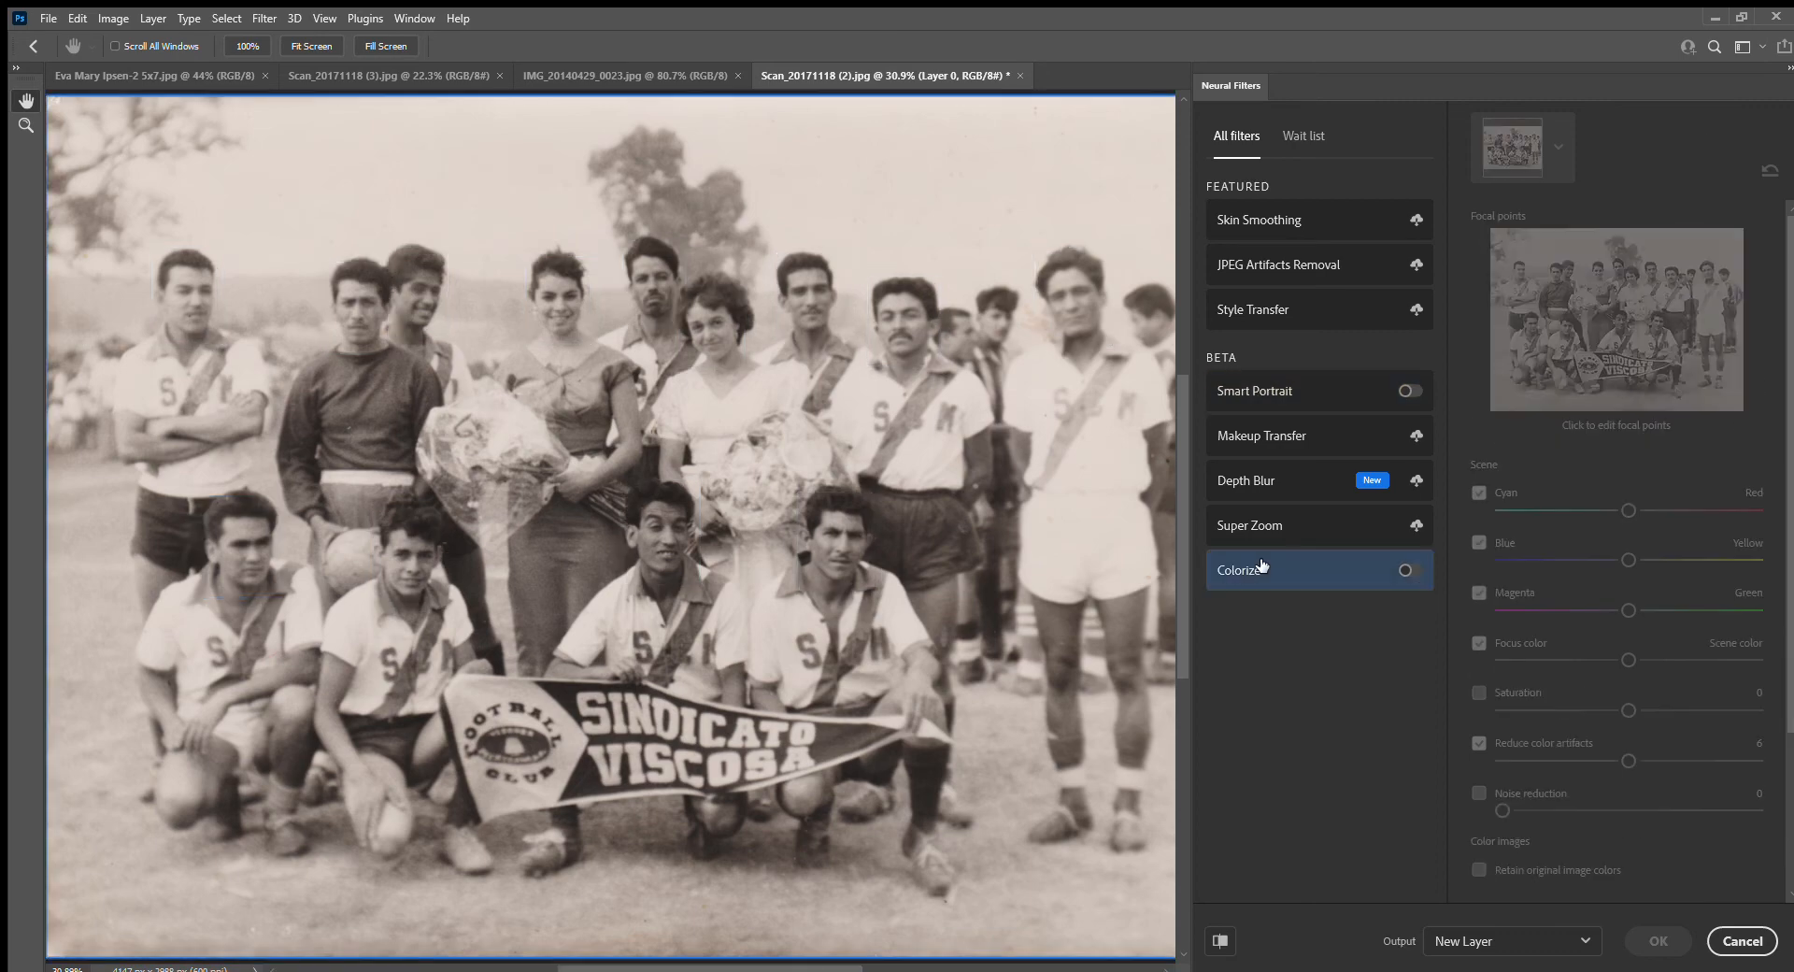
{"action": "scroll", "coordinate": [687, 524], "scroll_direction": "down", "scroll_amount": 1}
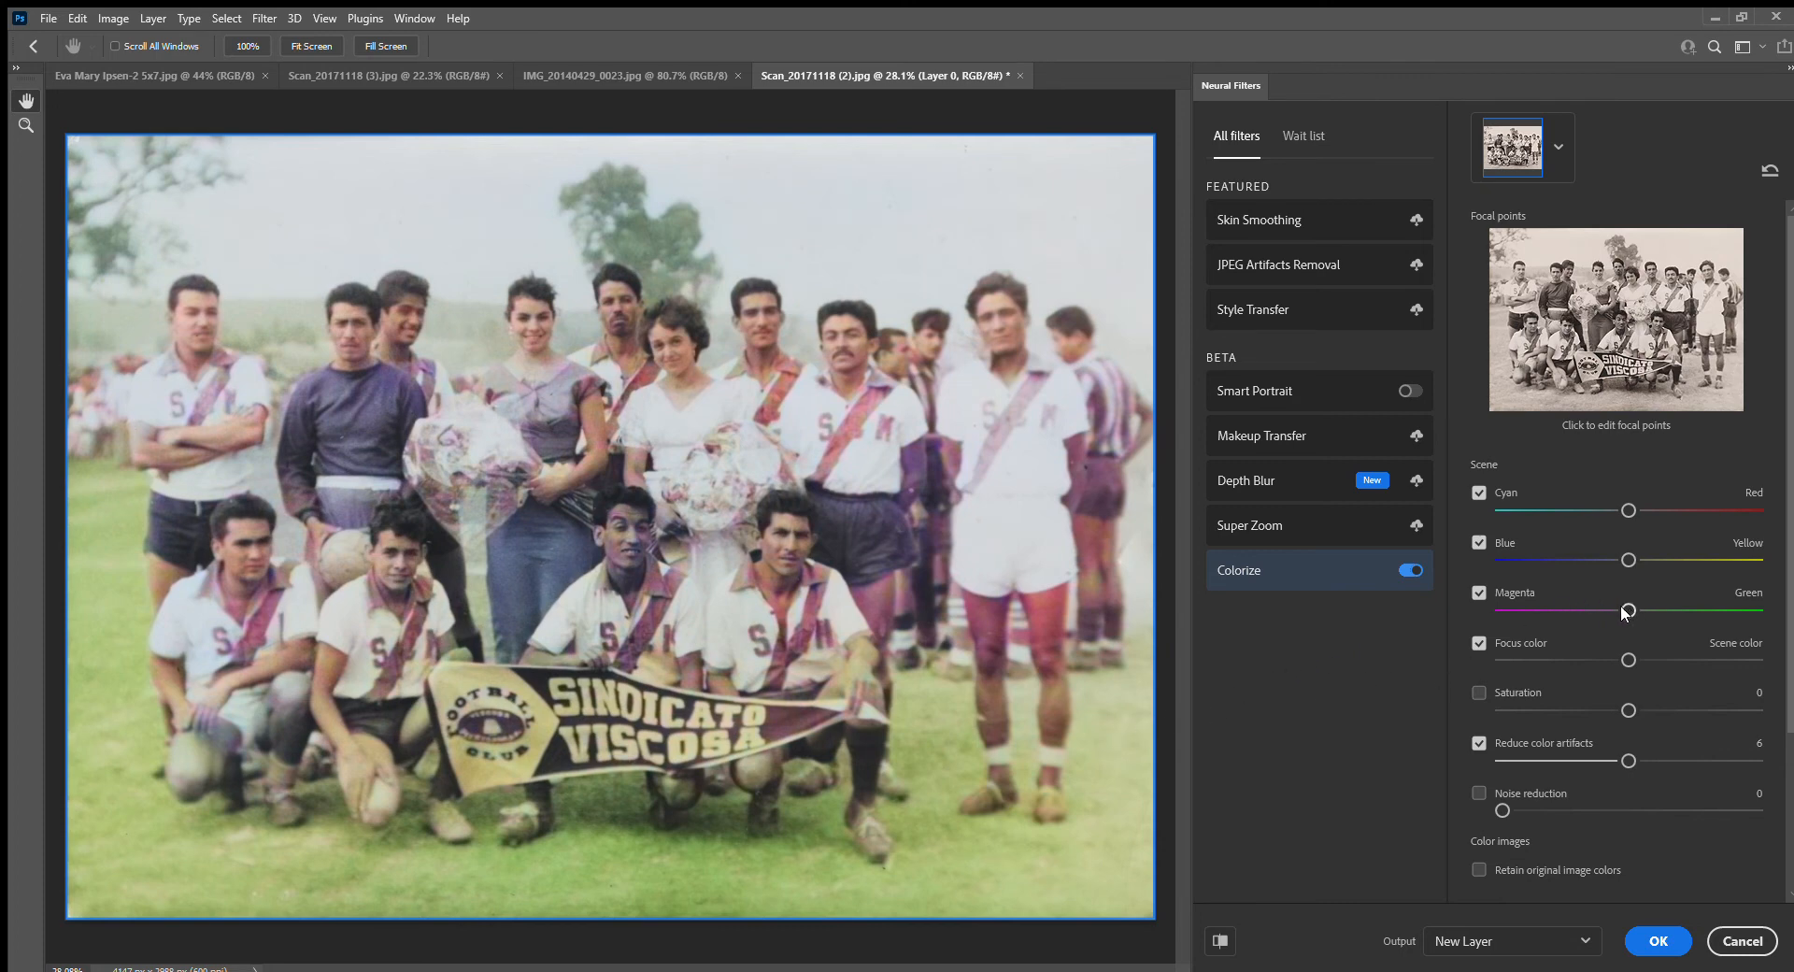
Shift the team photo's color balance slightly toward magenta and cyan, trying both blue and yellow before returning that balance to about neutral
{"action": "left_click", "coordinate": [1478, 591]}
{"action": "left_click_drag", "start_coordinate": [1628, 611], "coordinate": [1609, 611]}
{"action": "left_click_drag", "start_coordinate": [1595, 608], "coordinate": [1592, 609]}
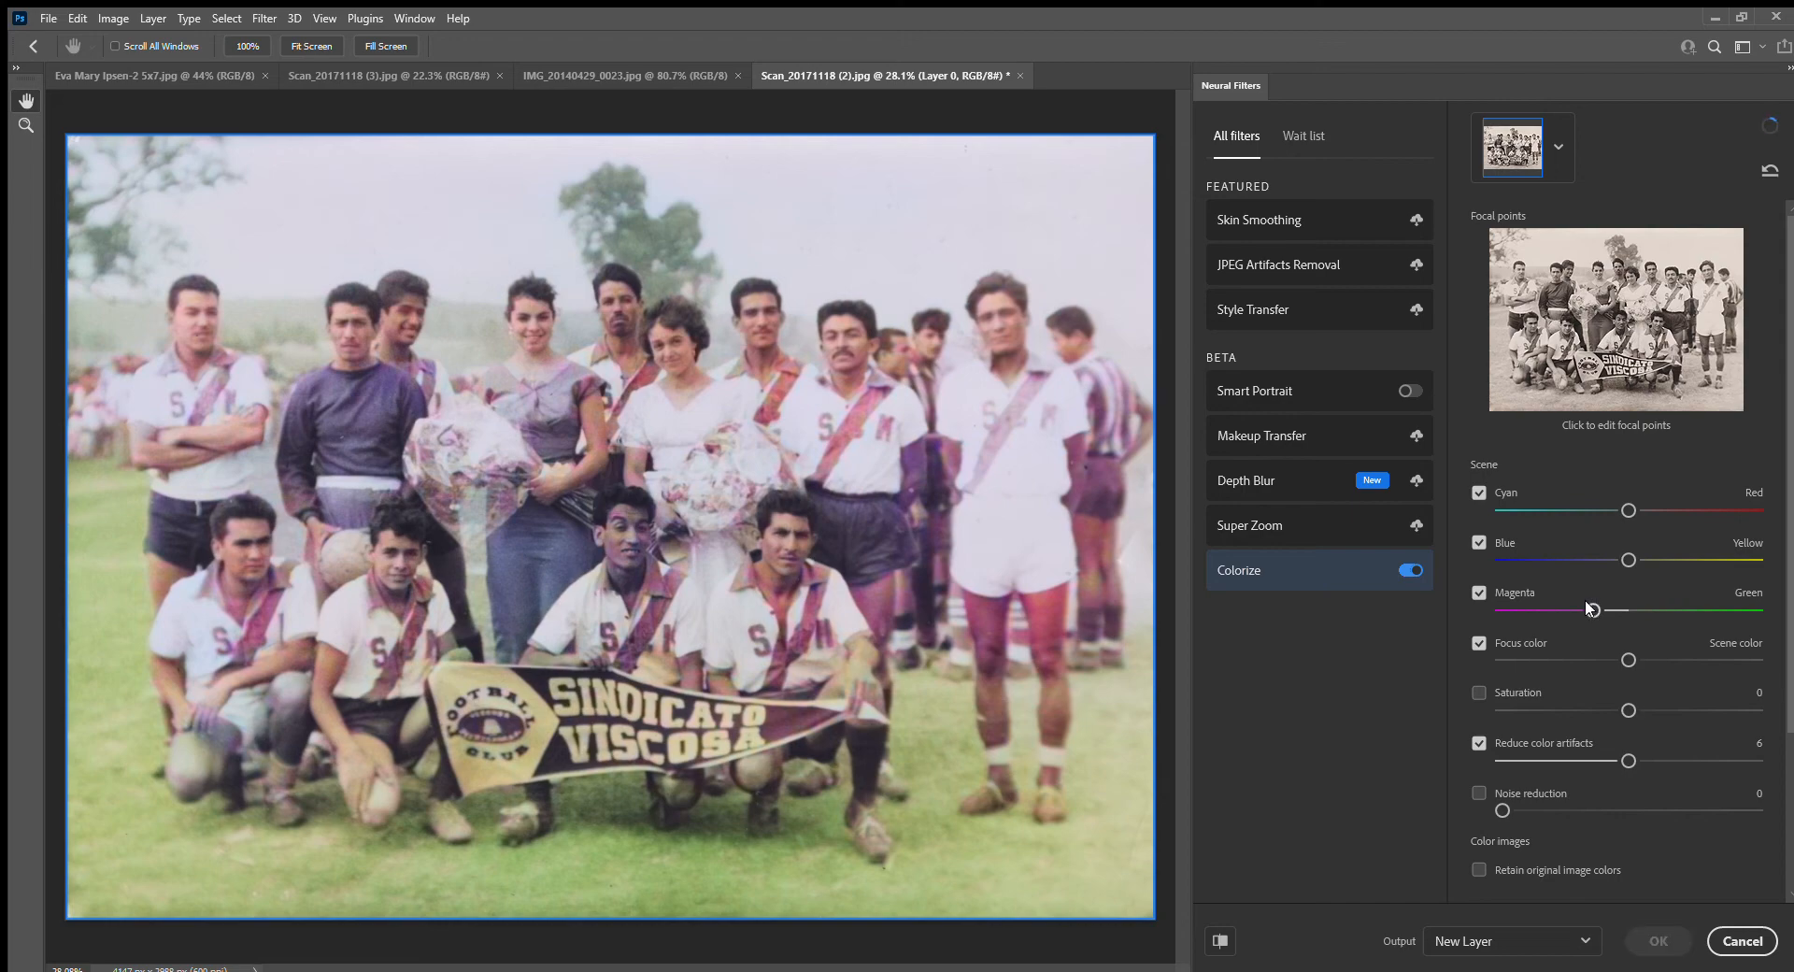
{"action": "left_click_drag", "start_coordinate": [1589, 608], "coordinate": [1601, 608]}
{"action": "mouse_move", "coordinate": [1628, 560]}
{"action": "left_mouse_down"}
{"action": "mouse_move", "coordinate": [1613, 560]}
{"action": "mouse_move", "coordinate": [1644, 559]}
{"action": "left_mouse_up"}
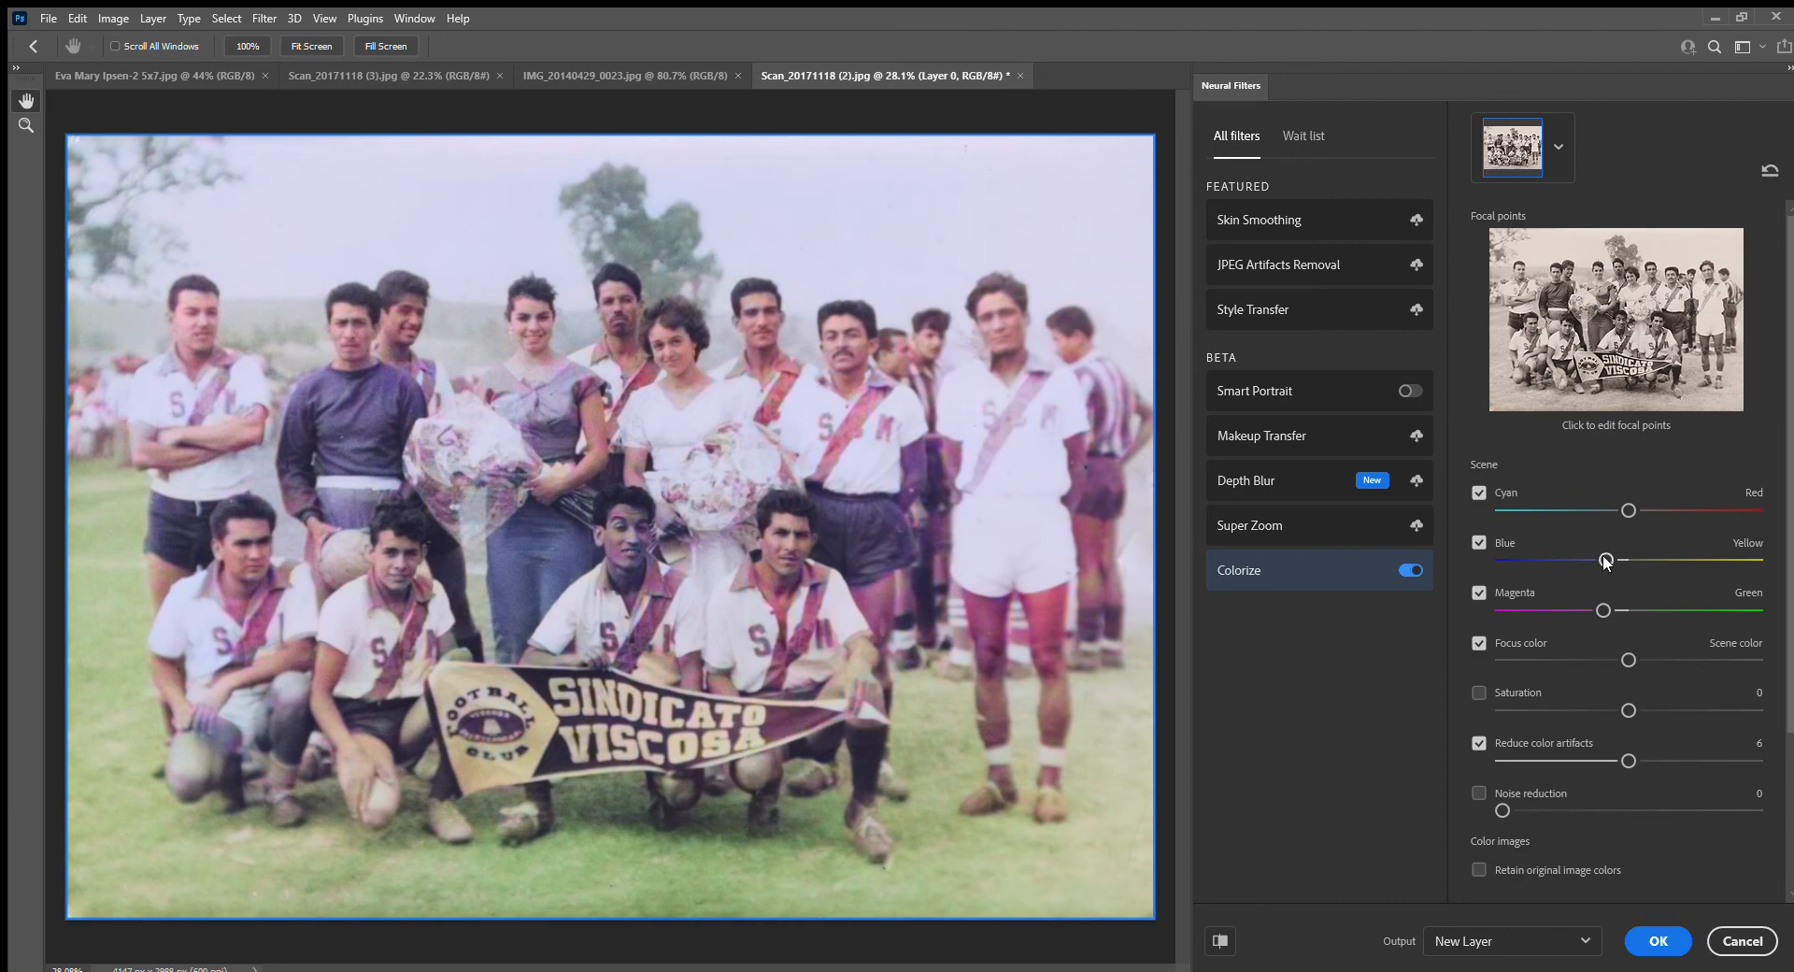
{"action": "left_click_drag", "start_coordinate": [1604, 561], "coordinate": [1645, 559]}
{"action": "left_click_drag", "start_coordinate": [1646, 559], "coordinate": [1627, 559]}
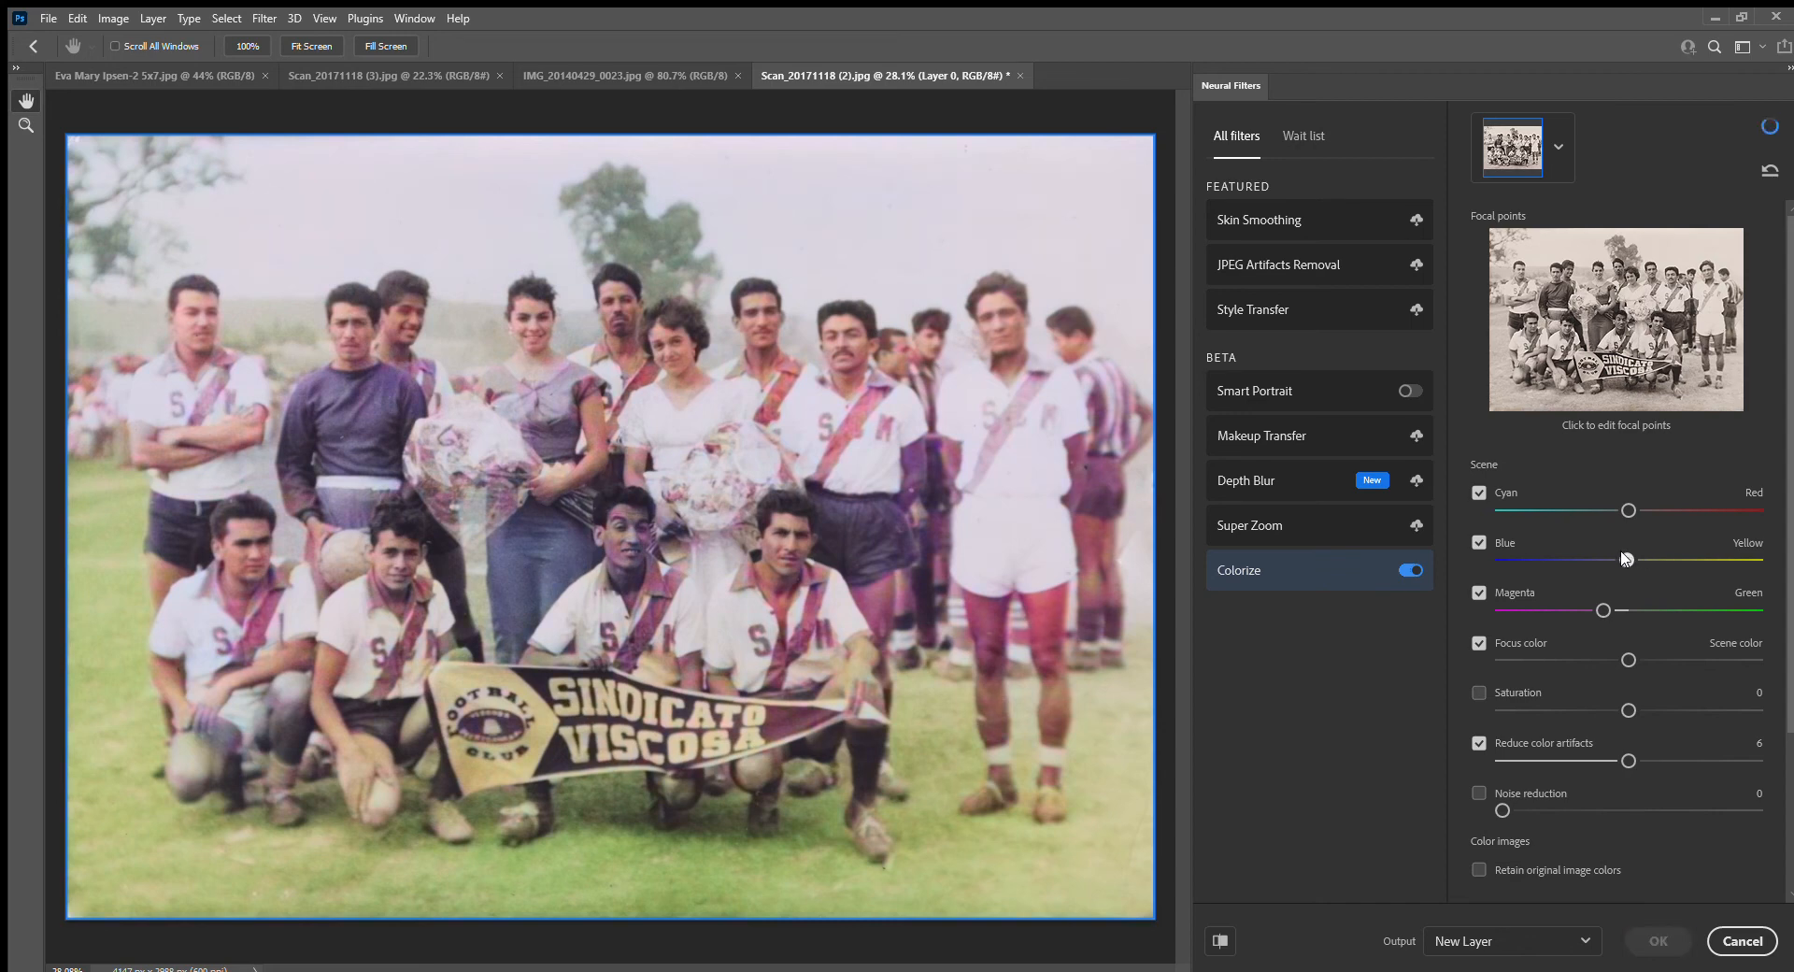
{"action": "left_click_drag", "start_coordinate": [1628, 510], "coordinate": [1610, 509]}
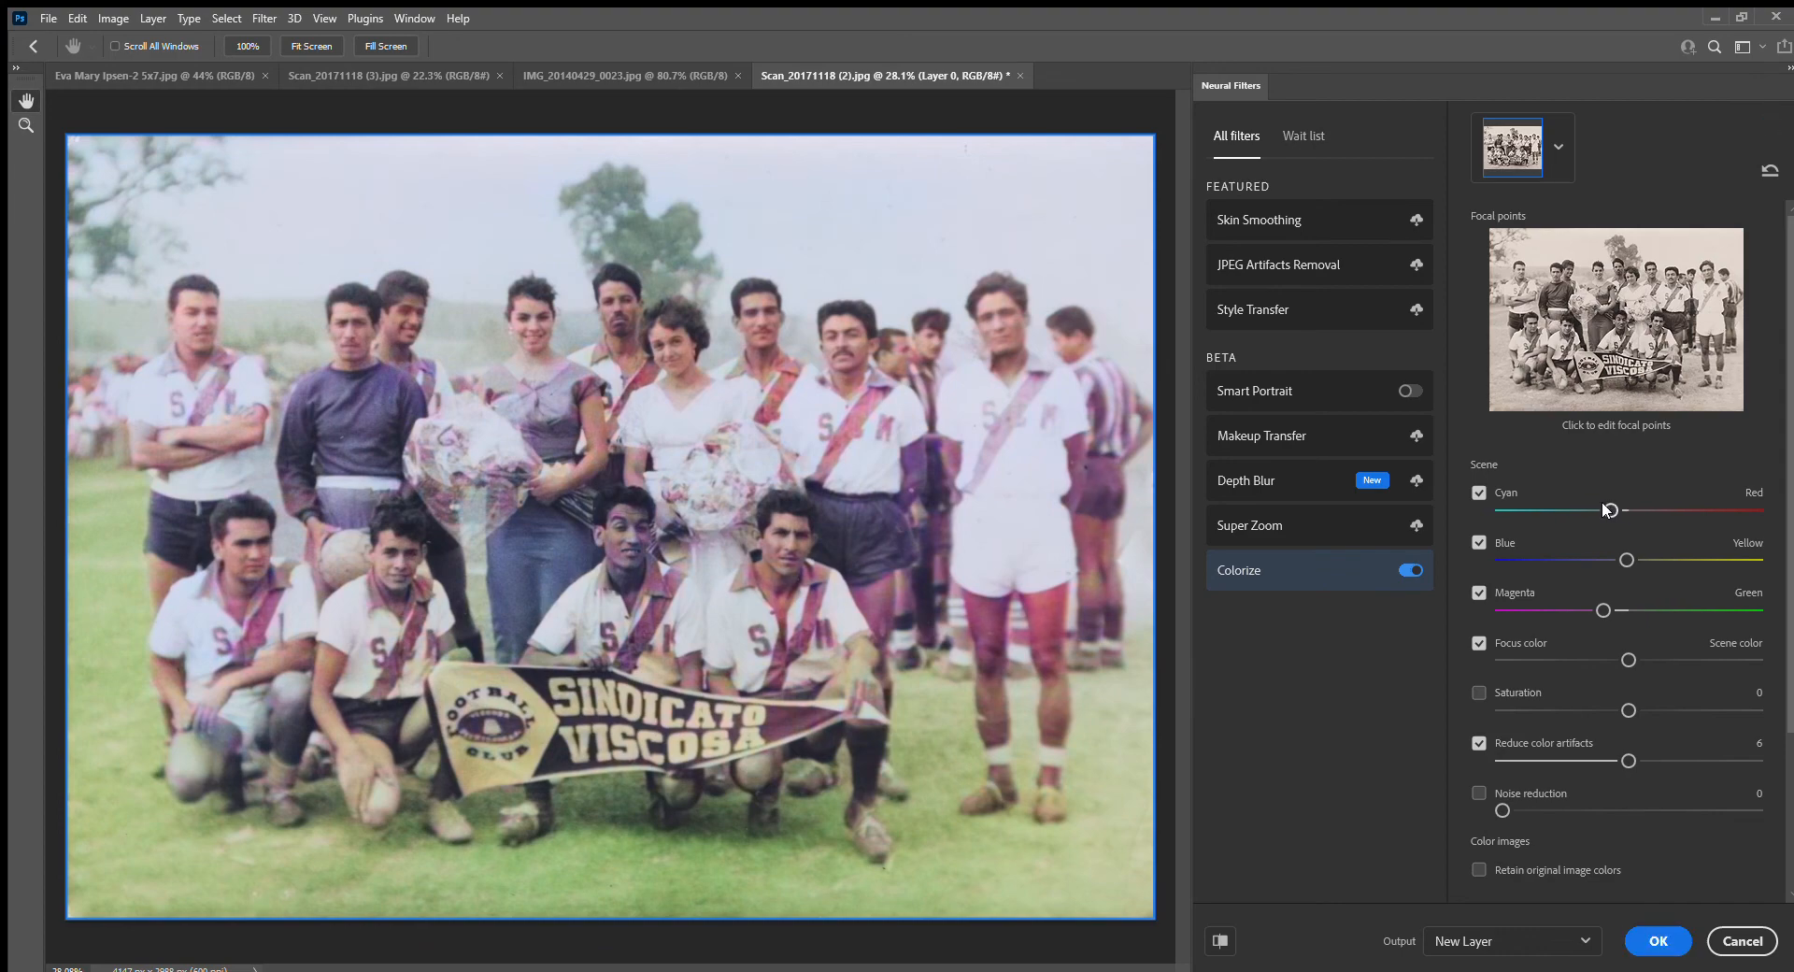
{"action": "left_click_drag", "start_coordinate": [1607, 509], "coordinate": [1615, 510]}
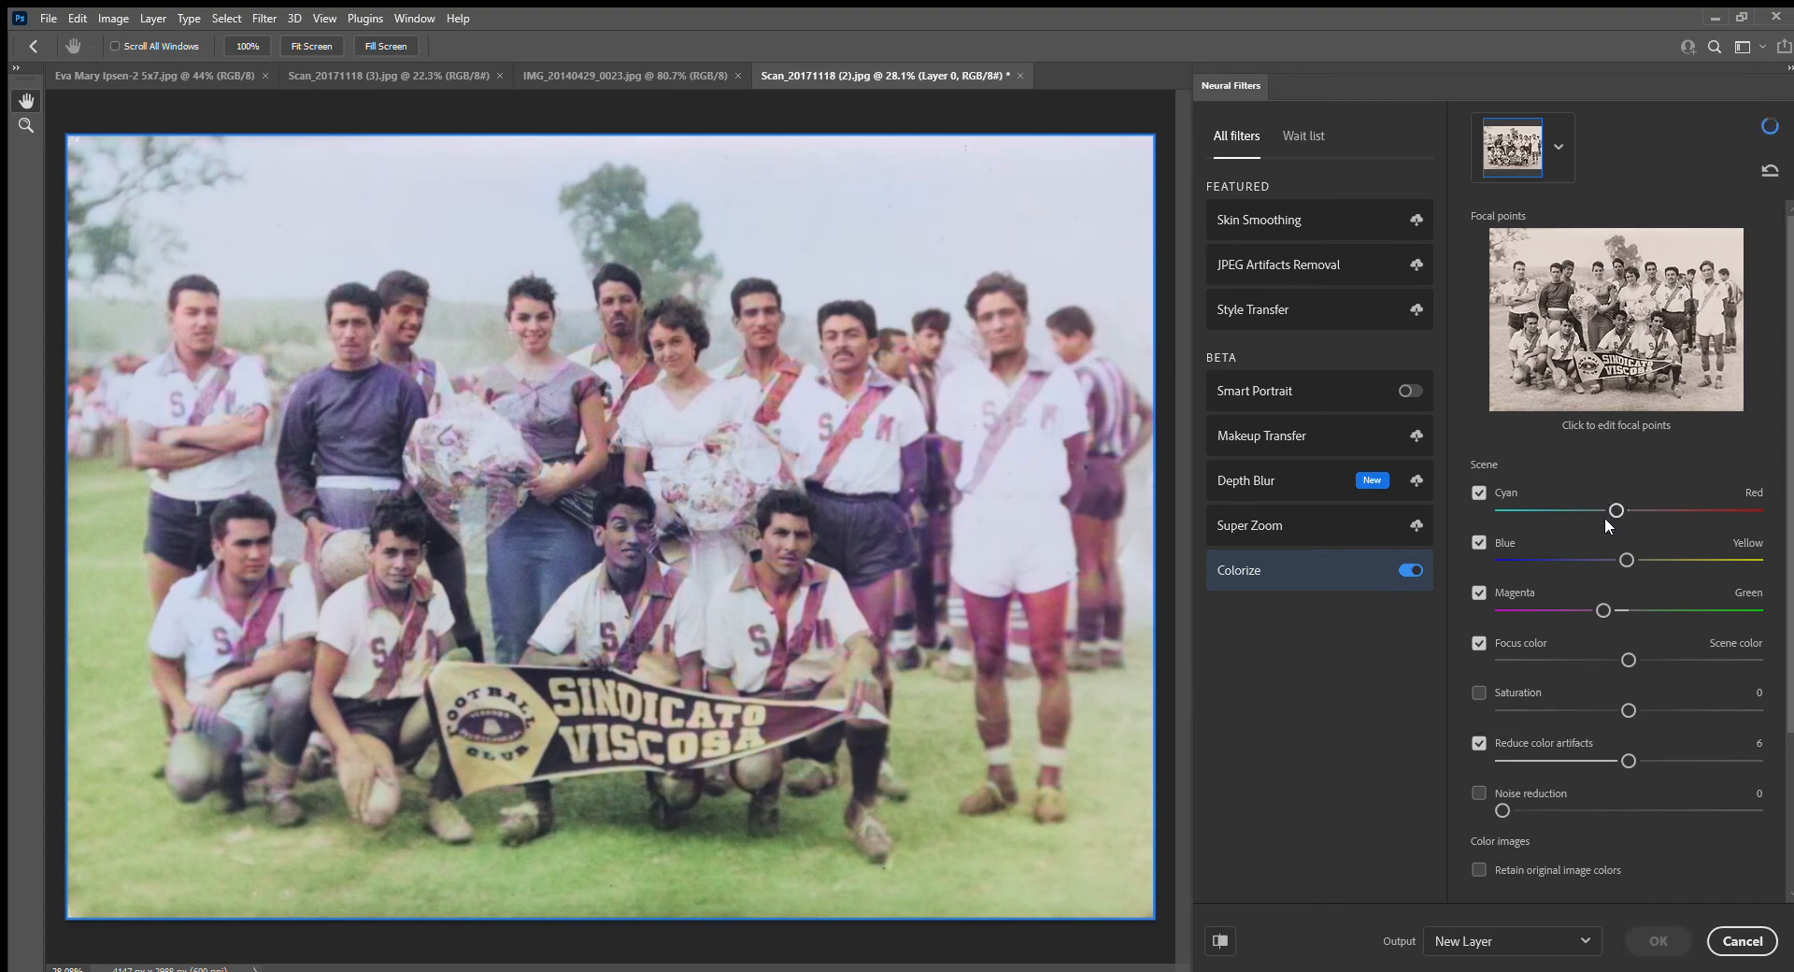
Enable Saturation for the team photo, set it to -10 and check the people holding bouquets up close
{"action": "left_click", "coordinate": [1479, 693]}
{"action": "left_click_drag", "start_coordinate": [1615, 708], "coordinate": [1601, 710]}
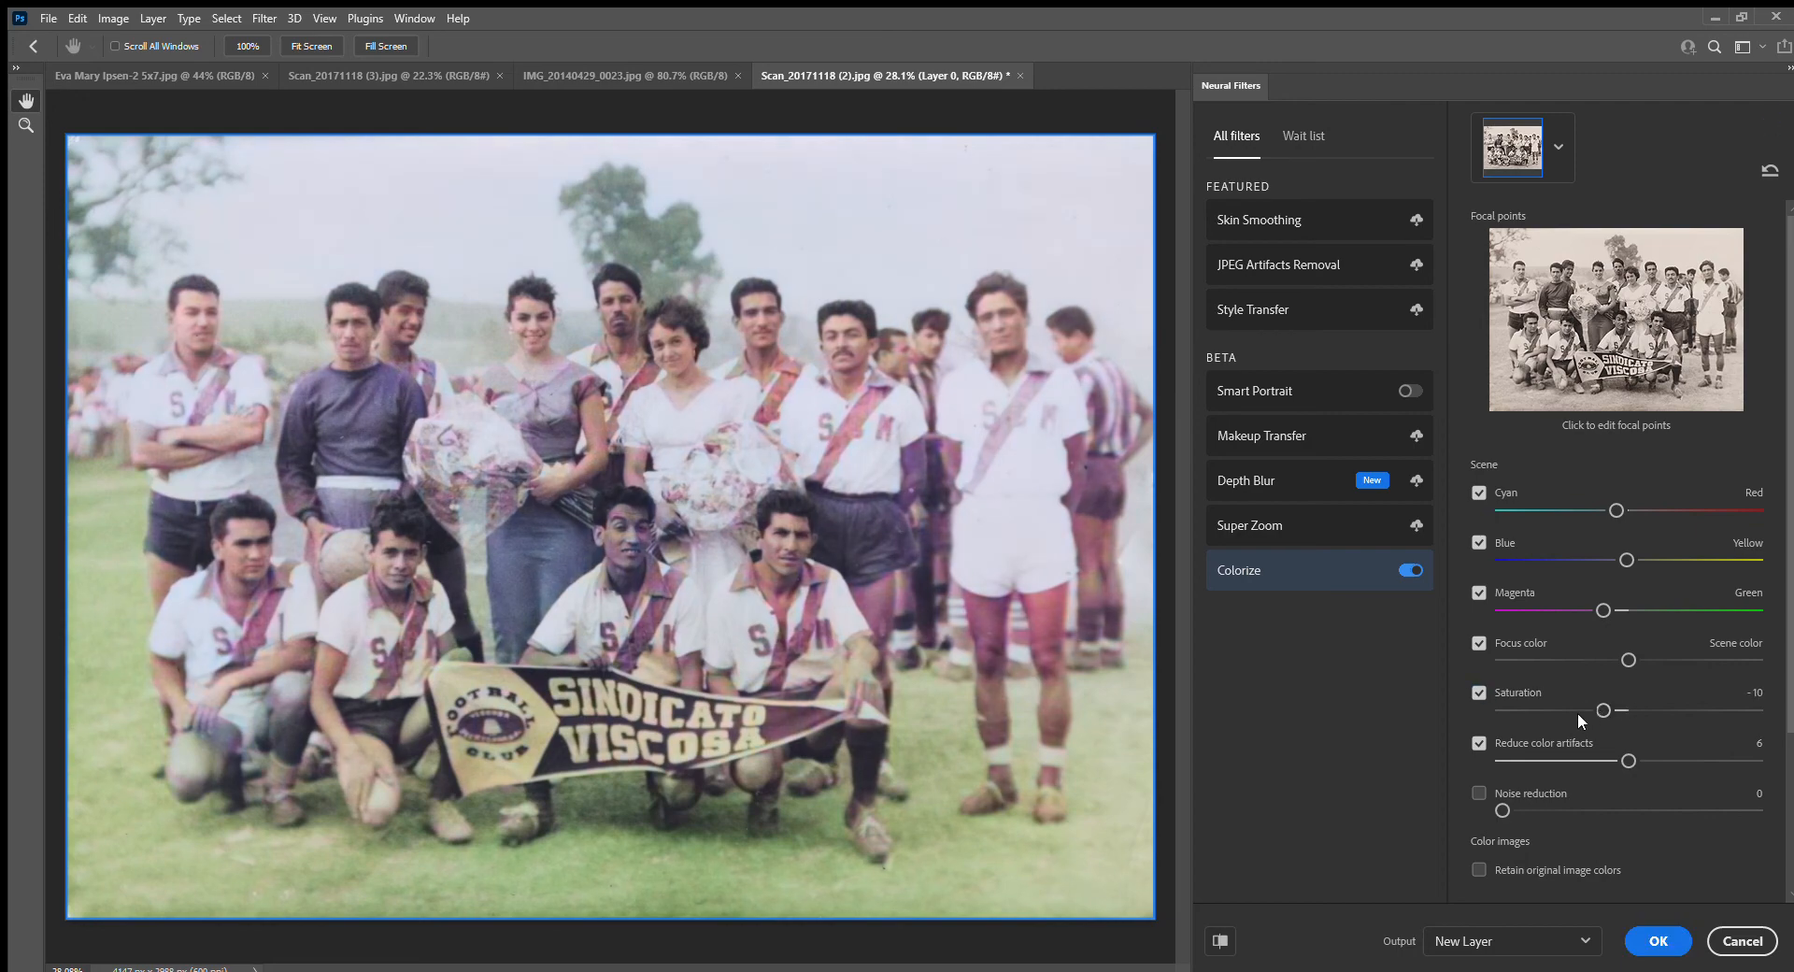
{"action": "left_click_drag", "start_coordinate": [1604, 707], "coordinate": [1592, 709]}
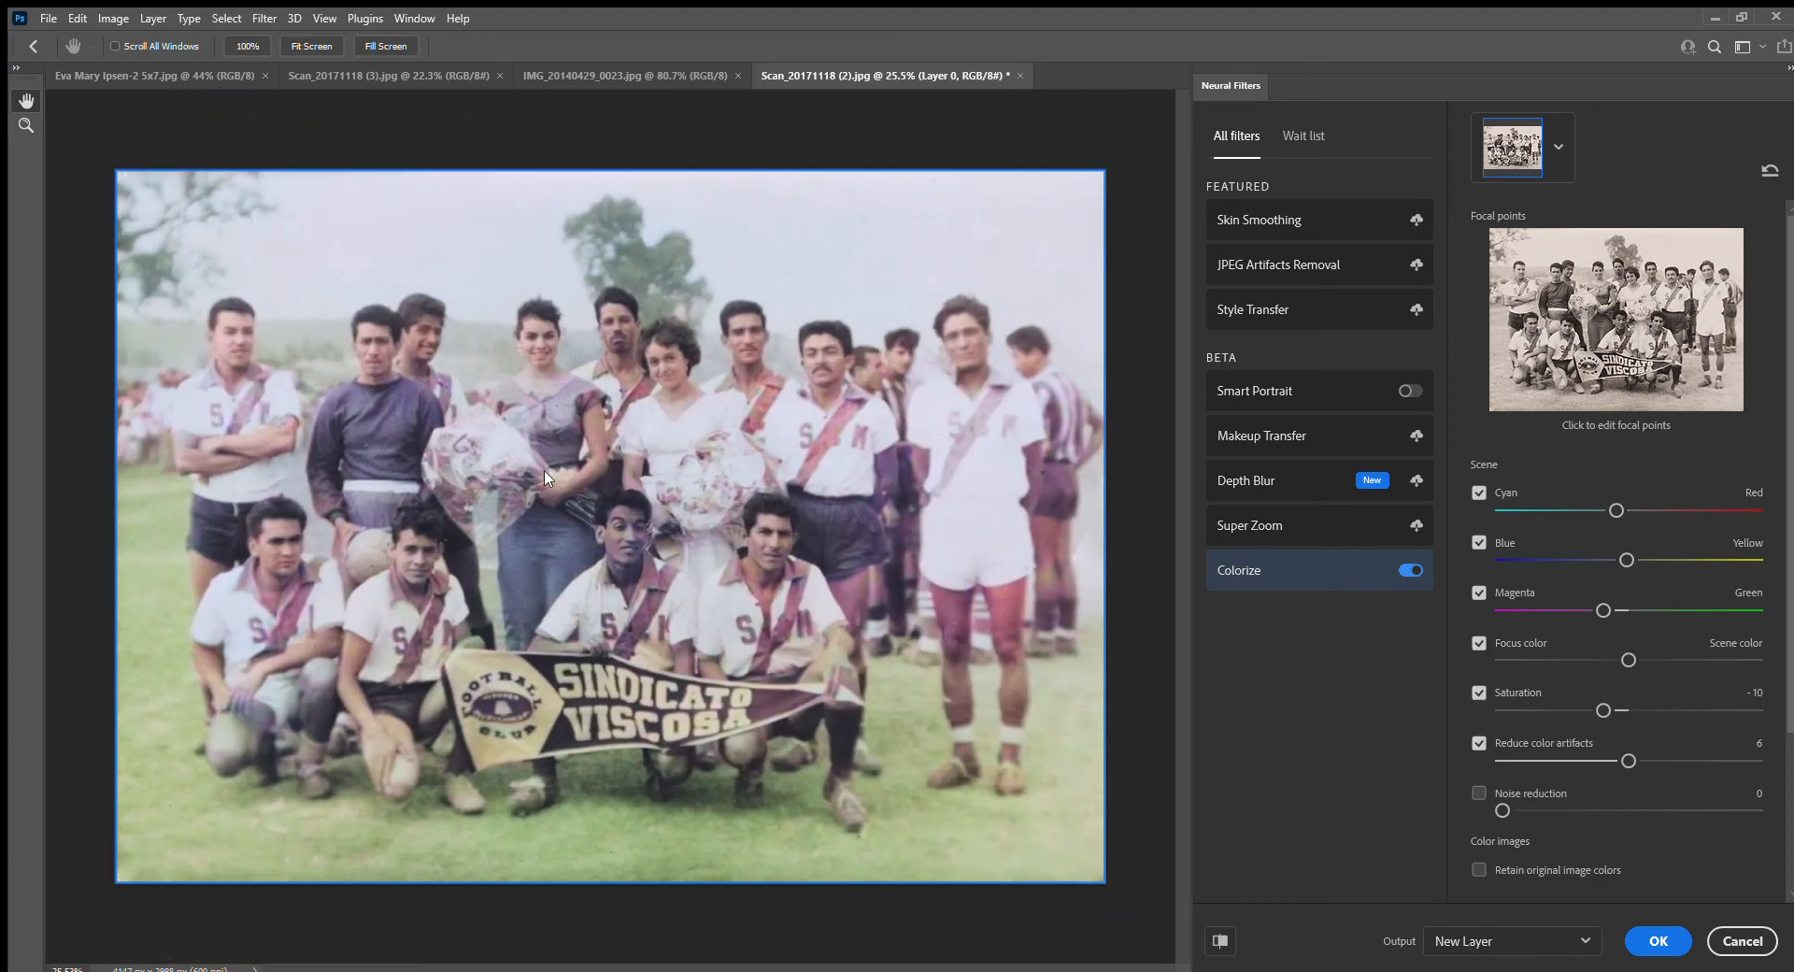
{"action": "scroll", "coordinate": [596, 456], "scroll_direction": "up", "scroll_amount": 9}
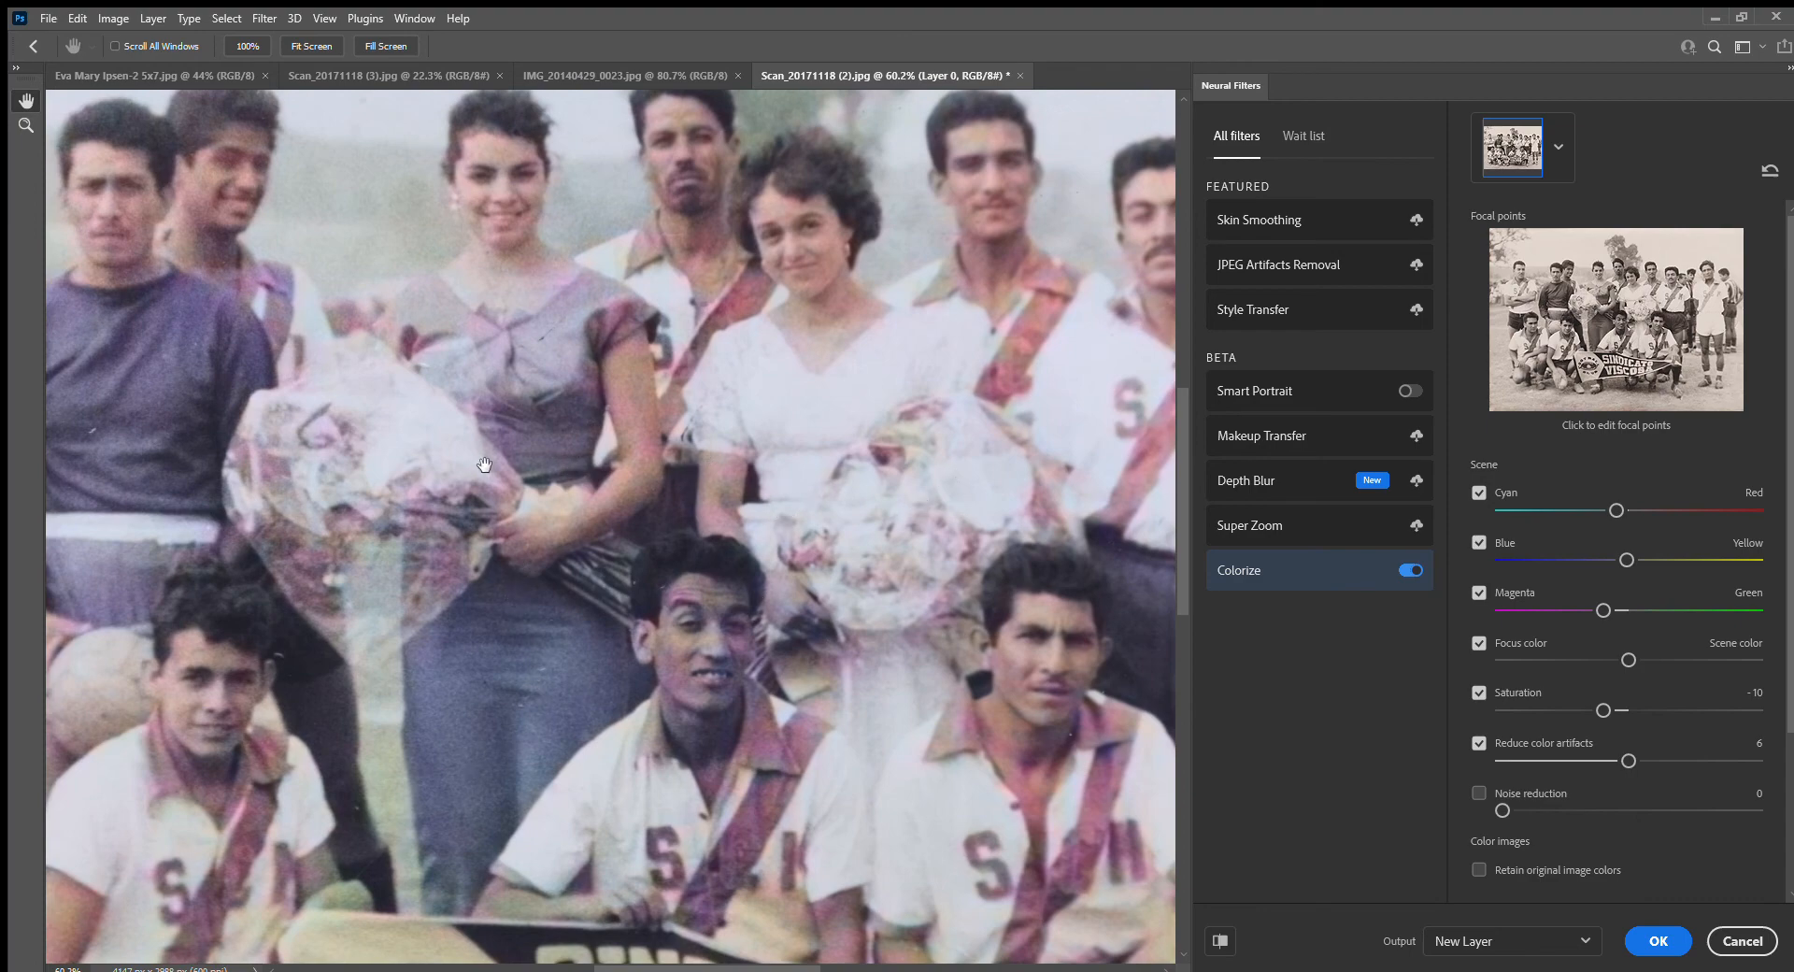
{"action": "scroll", "coordinate": [493, 462], "scroll_direction": "down", "scroll_amount": 3}
{"action": "scroll", "coordinate": [492, 462], "scroll_direction": "down", "scroll_amount": 4}
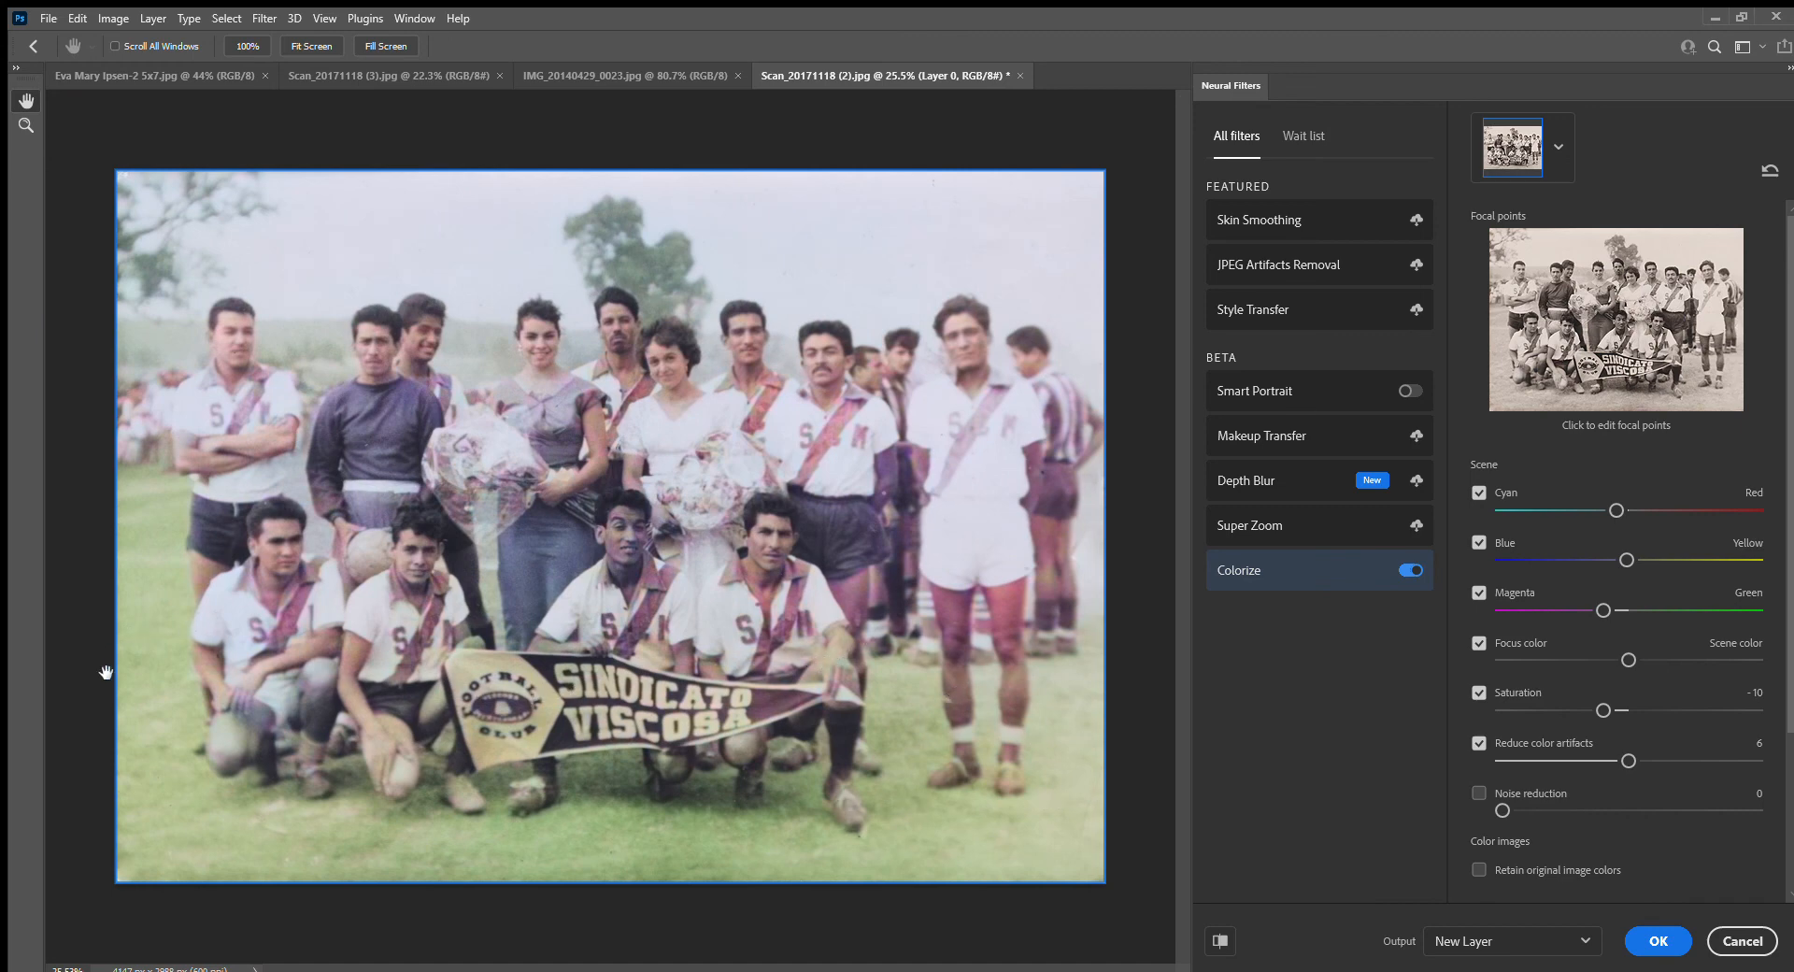
Try a stronger magenta shift on the team photo, ease it back to a slight one, and inspect the crouching players up close
{"action": "left_click", "coordinate": [1609, 606]}
{"action": "left_click_drag", "start_coordinate": [1555, 605], "coordinate": [1554, 605]}
{"action": "left_click_drag", "start_coordinate": [1564, 611], "coordinate": [1611, 610]}
{"action": "scroll", "coordinate": [357, 699], "scroll_direction": "up", "scroll_amount": 5}
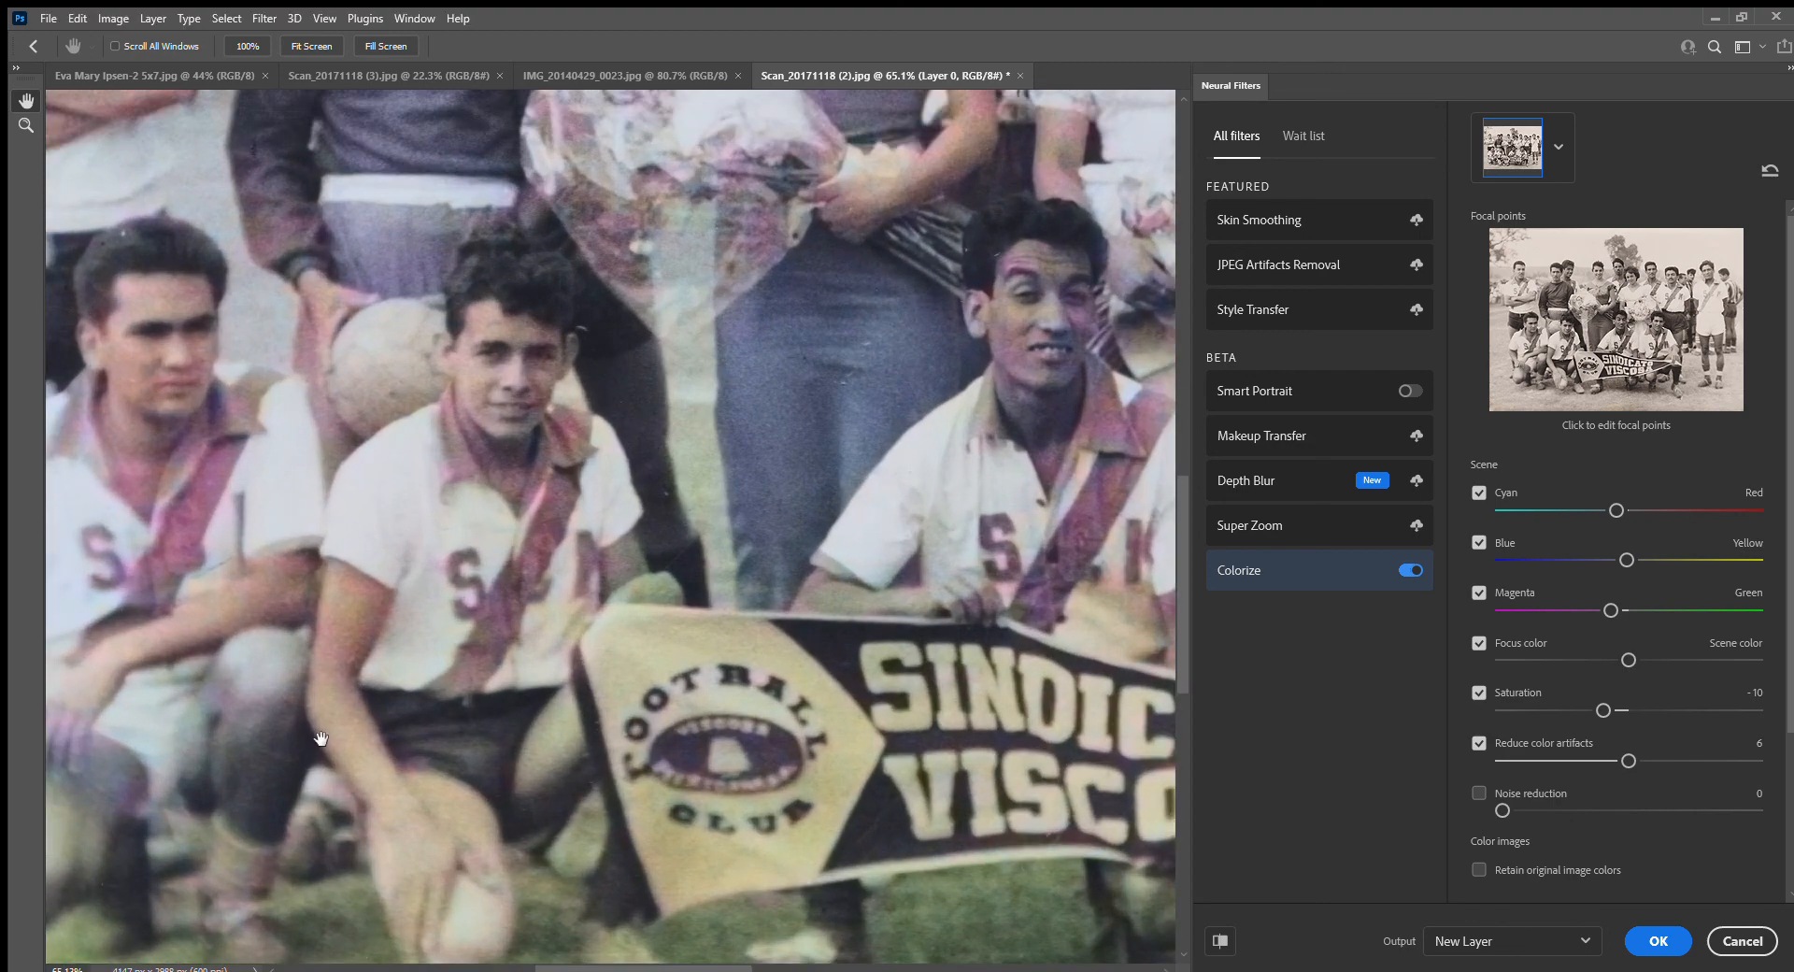
{"action": "scroll", "coordinate": [577, 598], "scroll_direction": "down", "scroll_amount": 5}
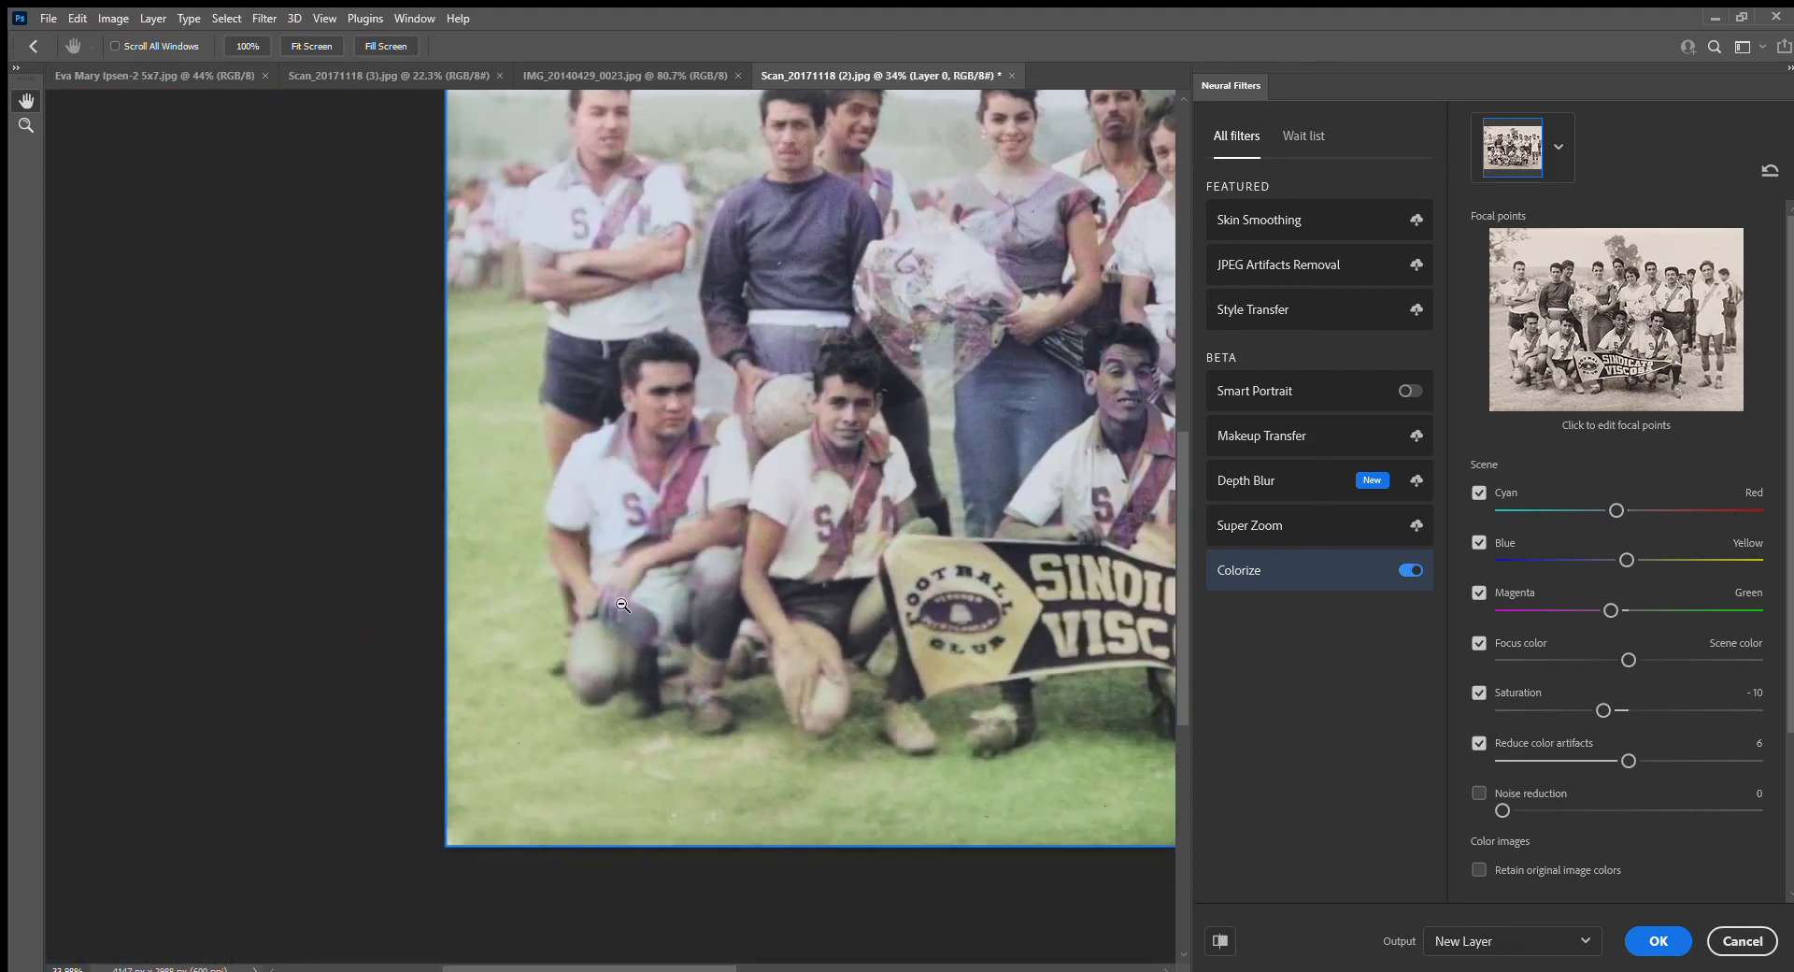
{"action": "scroll", "coordinate": [612, 526], "scroll_direction": "up", "scroll_amount": 2}
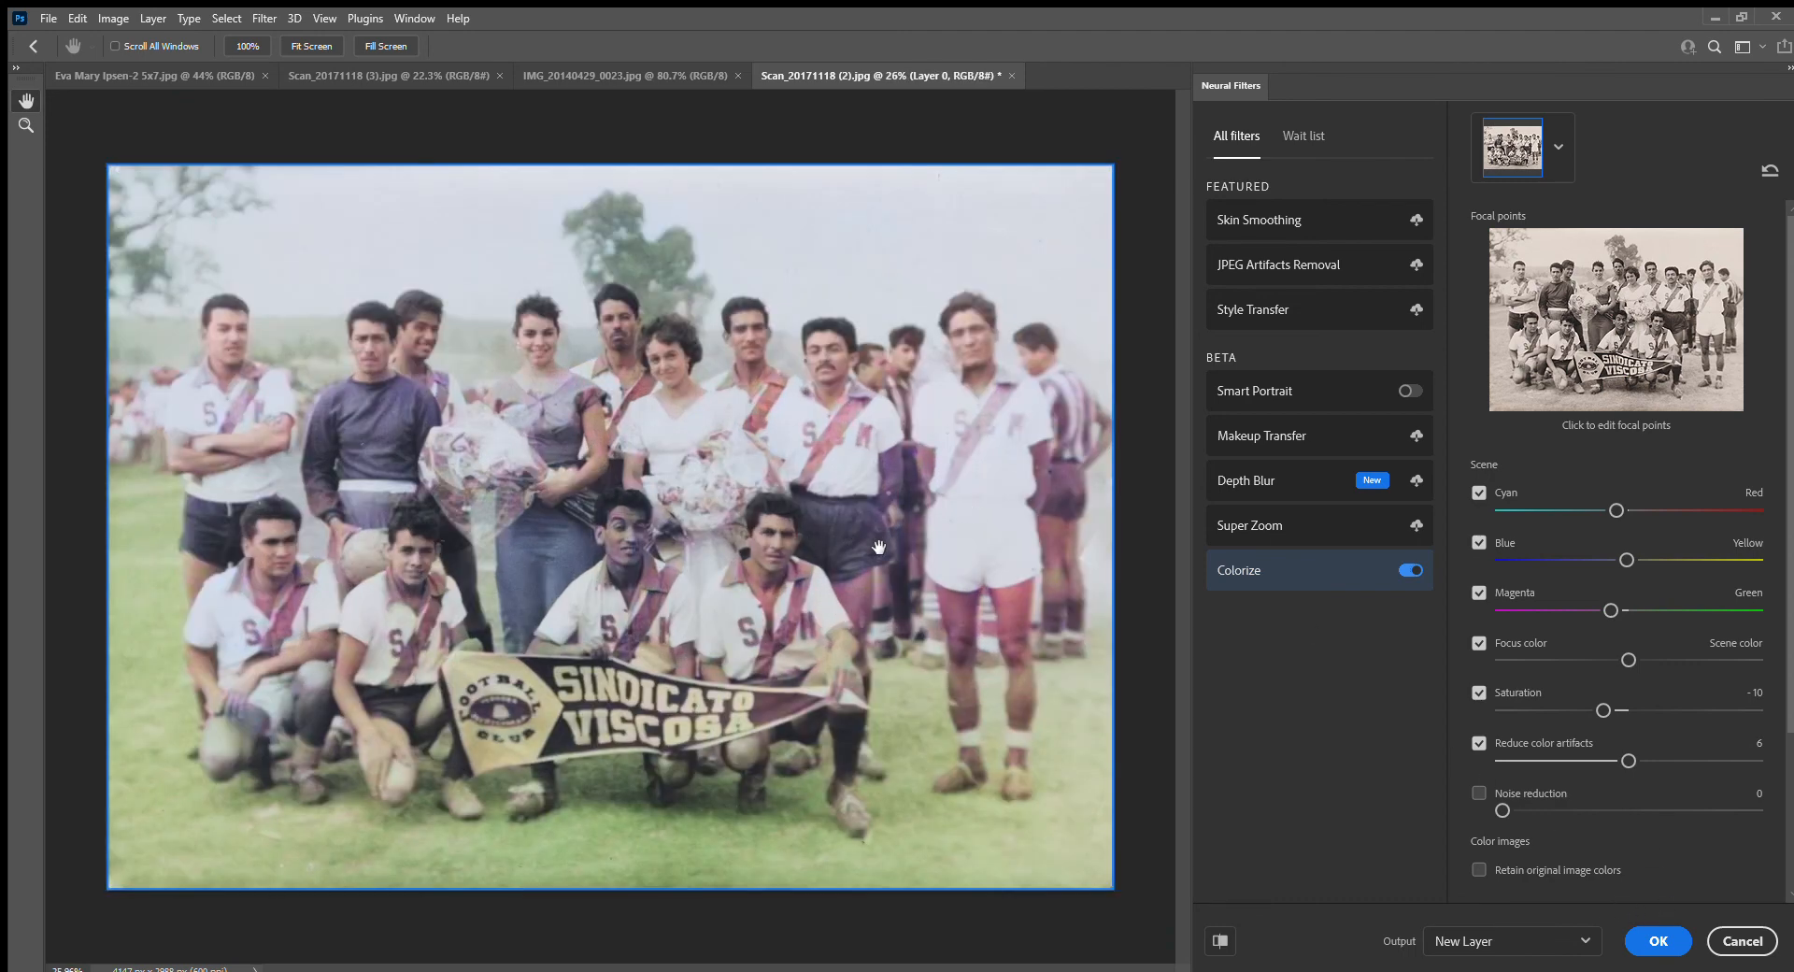
{"action": "scroll", "coordinate": [881, 543], "scroll_direction": "up", "scroll_amount": 1}
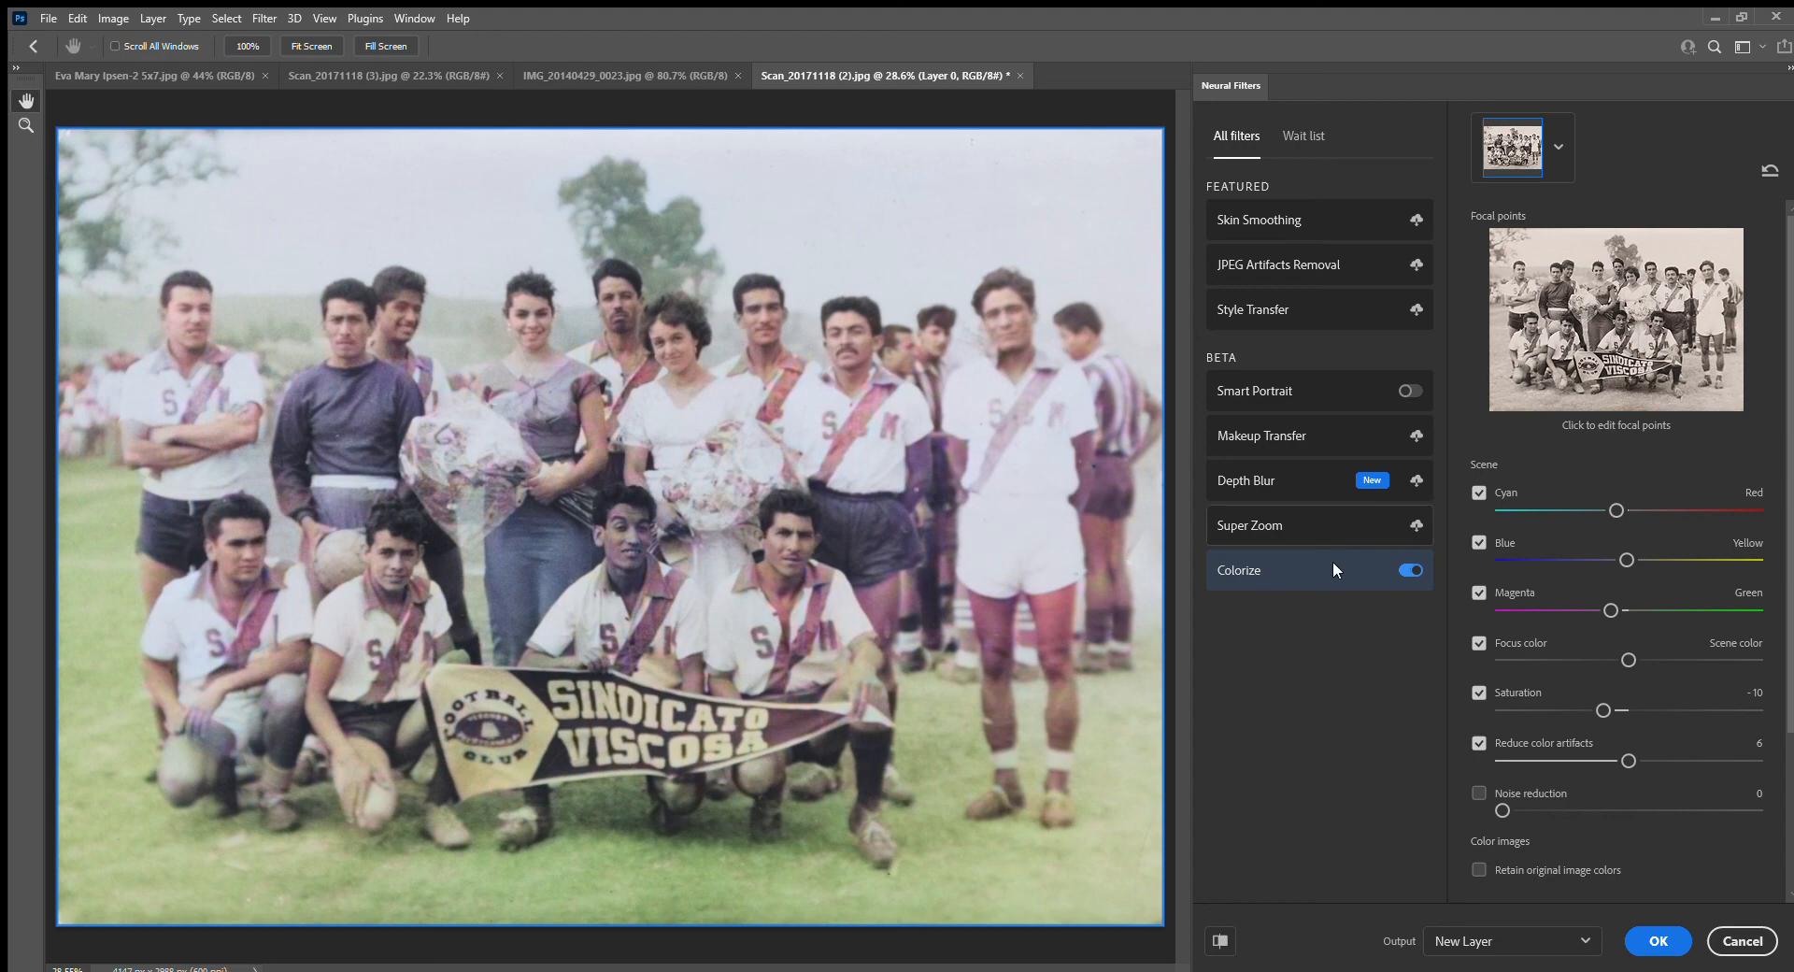
{"action": "mouse_move", "coordinate": [1326, 564]}
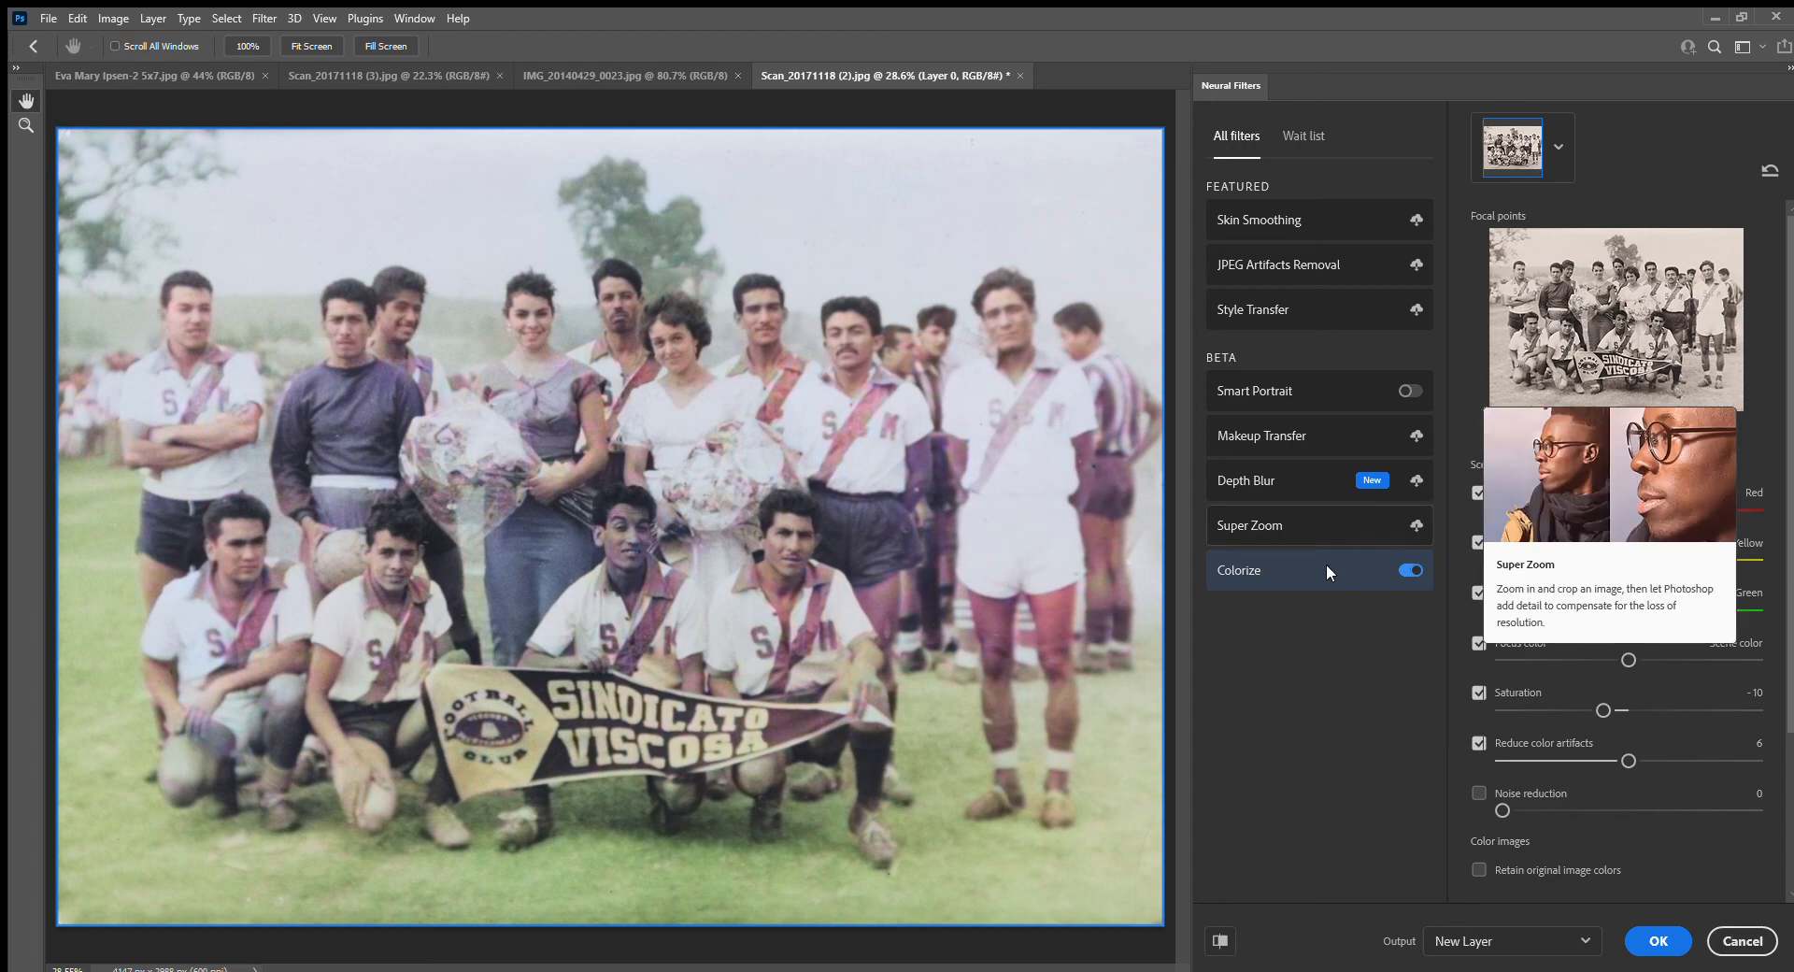